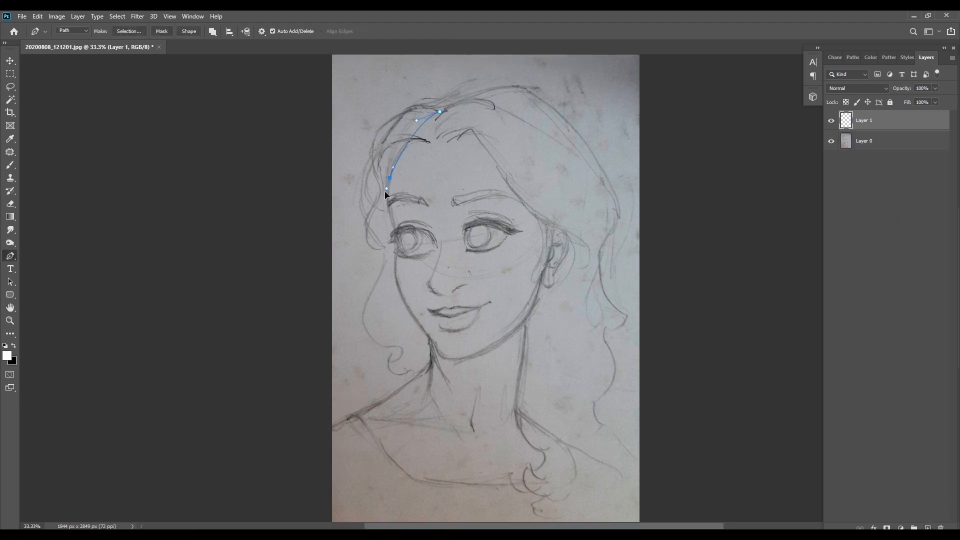
Step: Trace the rest of the face outline with the Pen tool along the cheek, chin, jaw and ear, closing the path at the forehead
{"action": "left_click", "coordinate": [396, 230]}
{"action": "left_click", "coordinate": [430, 338]}
{"action": "left_click_drag", "start_coordinate": [467, 358], "coordinate": [494, 354]}
{"action": "left_click_drag", "start_coordinate": [534, 309], "coordinate": [541, 290]}
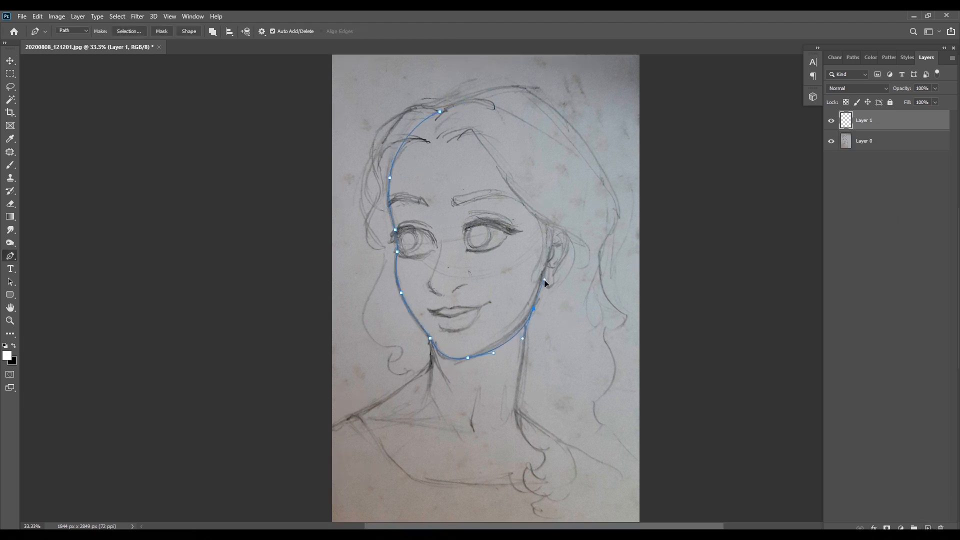
{"action": "left_click", "coordinate": [548, 137]}
{"action": "left_click", "coordinate": [439, 111]}
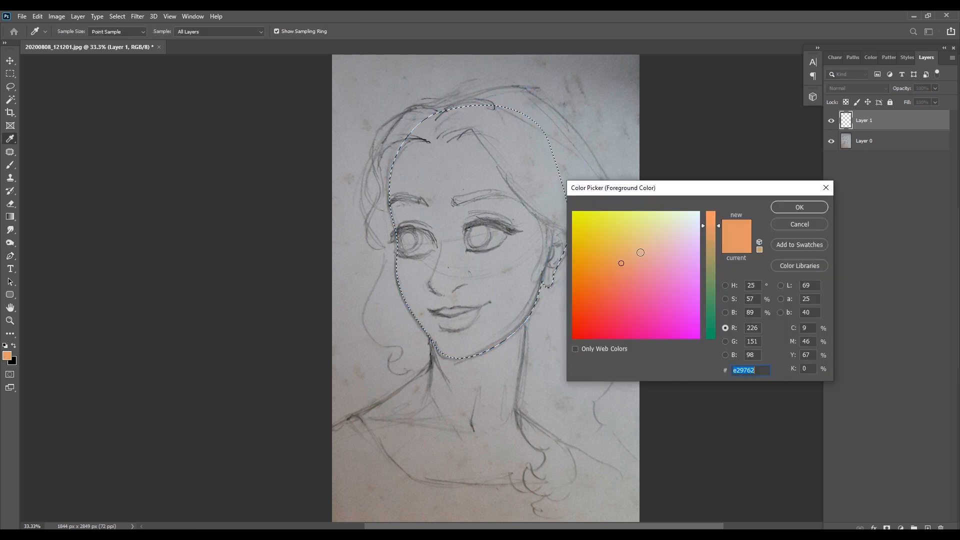
Step: Set the foreground colour to tan #c29671, fill the face selection with it and deselect
{"action": "left_click", "coordinate": [617, 269]}
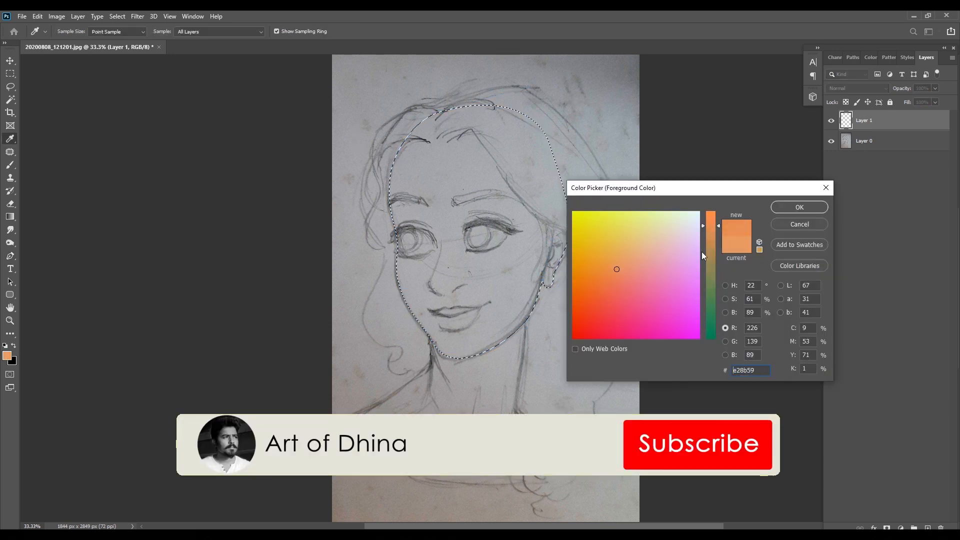
{"action": "left_click", "coordinate": [713, 241]}
{"action": "left_click", "coordinate": [629, 264]}
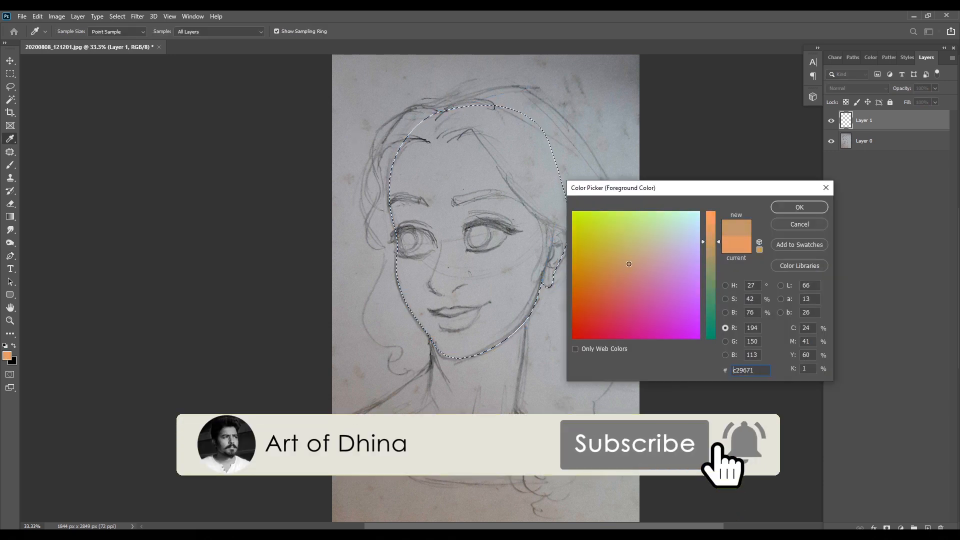
{"action": "key", "text": "p"}
{"action": "key", "text": "Return"}
{"action": "key", "text": "alt+BackSpace"}
{"action": "key", "text": "ctrl+d"}
Step: Adjust the tone of the face's skin fill with a Levels adjustment
{"action": "key", "text": "i"}
{"action": "key", "text": "ctrl+l"}
{"action": "left_click_drag", "start_coordinate": [637, 202], "coordinate": [649, 202]}
{"action": "key", "text": "Return"}
{"action": "key", "text": "v"}
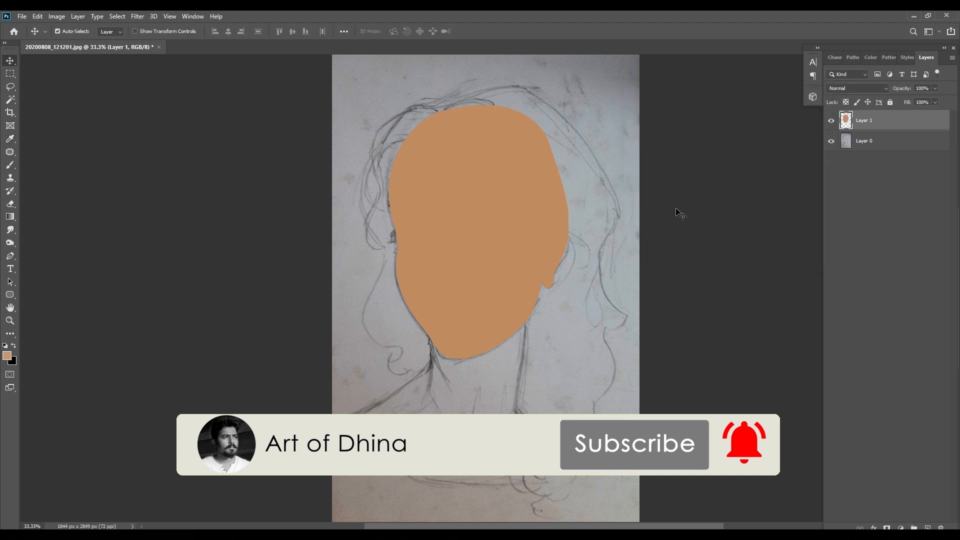
Step: Hide the face layer, add a new layer and trace the front hair from the parting around the left lock with the Pen tool
{"action": "left_click", "coordinate": [831, 122]}
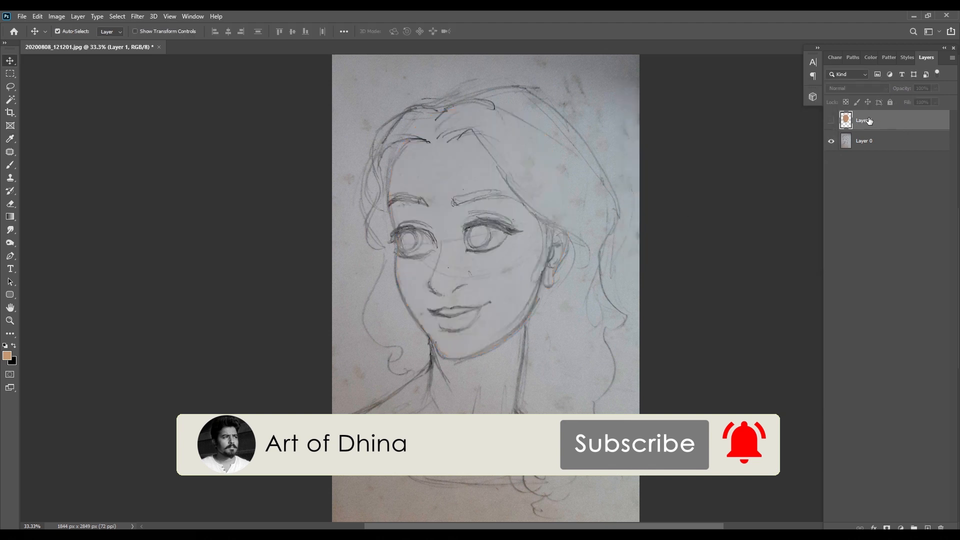
{"action": "left_click", "coordinate": [927, 527]}
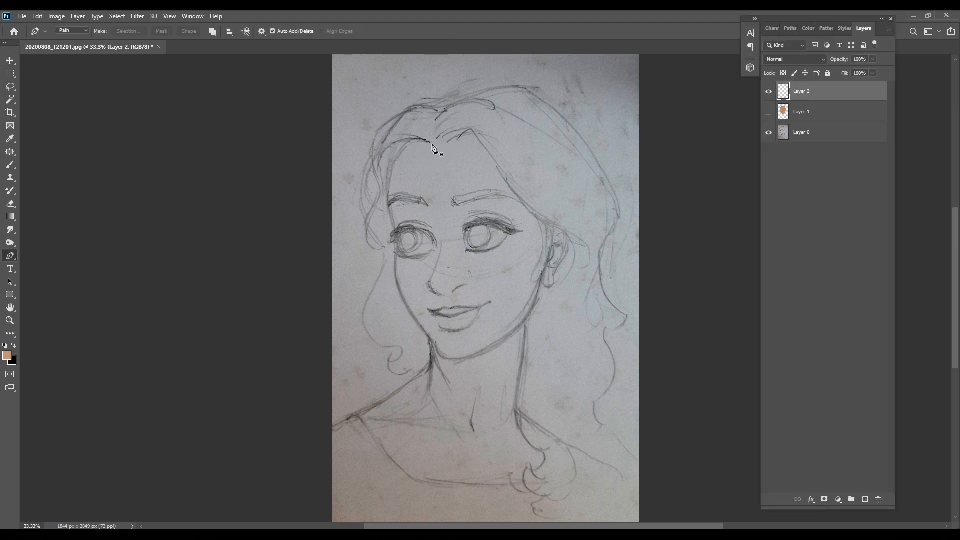
{"action": "left_click", "coordinate": [431, 144]}
{"action": "left_click_drag", "start_coordinate": [409, 145], "coordinate": [398, 149]}
{"action": "key", "text": "ctrl+z"}
{"action": "mouse_move", "coordinate": [376, 223]}
{"action": "left_mouse_down"}
{"action": "mouse_move", "coordinate": [383, 249]}
{"action": "mouse_move", "coordinate": [362, 241]}
{"action": "left_mouse_up"}
{"action": "left_click", "coordinate": [389, 247]}
{"action": "left_click_drag", "start_coordinate": [371, 214], "coordinate": [376, 205]}
{"action": "left_click_drag", "start_coordinate": [365, 166], "coordinate": [366, 150]}
{"action": "left_click_drag", "start_coordinate": [383, 129], "coordinate": [394, 120]}
Step: Continue the front hair path over the crown and around the right lock, closing it back at the forehead parting
{"action": "left_click", "coordinate": [441, 96]}
{"action": "left_click", "coordinate": [458, 100]}
{"action": "left_click", "coordinate": [503, 92]}
{"action": "left_click", "coordinate": [615, 193]}
{"action": "left_click_drag", "start_coordinate": [587, 268], "coordinate": [595, 255]}
{"action": "mouse_move", "coordinate": [598, 310]}
{"action": "left_mouse_down"}
{"action": "mouse_move", "coordinate": [605, 314]}
{"action": "mouse_move", "coordinate": [553, 235]}
{"action": "left_mouse_up"}
{"action": "left_click_drag", "start_coordinate": [520, 207], "coordinate": [516, 202]}
{"action": "left_click_drag", "start_coordinate": [475, 134], "coordinate": [470, 130]}
{"action": "left_click_drag", "start_coordinate": [463, 135], "coordinate": [440, 136]}
{"action": "left_click", "coordinate": [441, 143]}
{"action": "left_click", "coordinate": [438, 136]}
{"action": "key", "text": "ctrl+z"}
Step: Choose the dark blue #1f323b as the foreground colour for the hair
{"action": "left_click", "coordinate": [601, 304]}
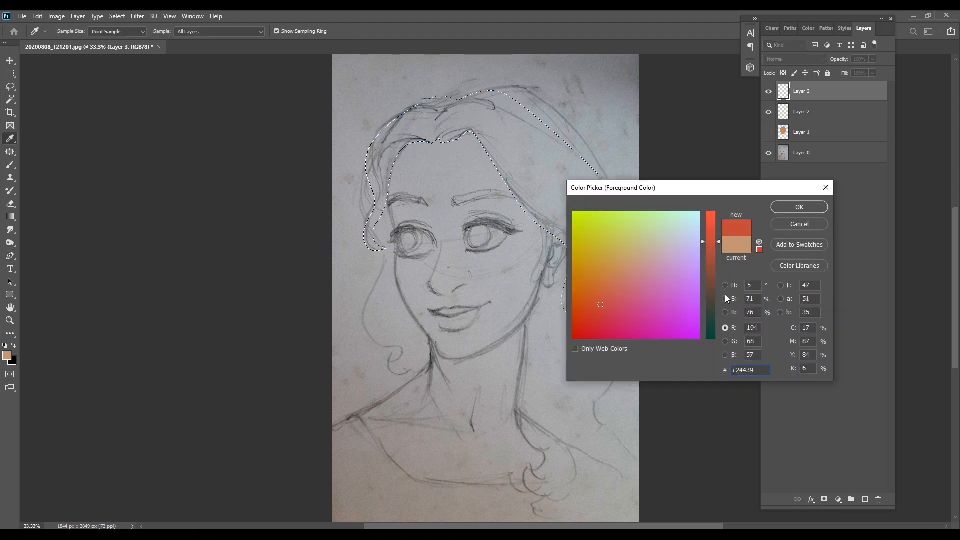
{"action": "left_click_drag", "start_coordinate": [713, 300], "coordinate": [712, 314]}
{"action": "mouse_move", "coordinate": [653, 304]}
{"action": "left_mouse_down"}
{"action": "mouse_move", "coordinate": [628, 294]}
{"action": "mouse_move", "coordinate": [596, 308]}
{"action": "mouse_move", "coordinate": [610, 309]}
{"action": "left_mouse_up"}
{"action": "left_click", "coordinate": [709, 333]}
{"action": "left_click_drag", "start_coordinate": [711, 324], "coordinate": [711, 318]}
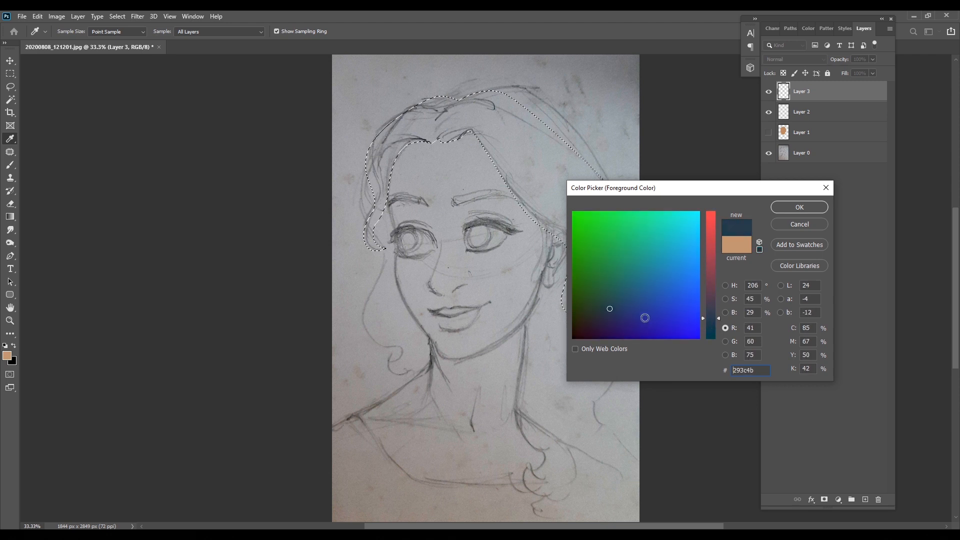
{"action": "left_click_drag", "start_coordinate": [610, 309], "coordinate": [602, 314]}
{"action": "left_click", "coordinate": [709, 320]}
{"action": "left_click_drag", "start_coordinate": [709, 320], "coordinate": [711, 325]}
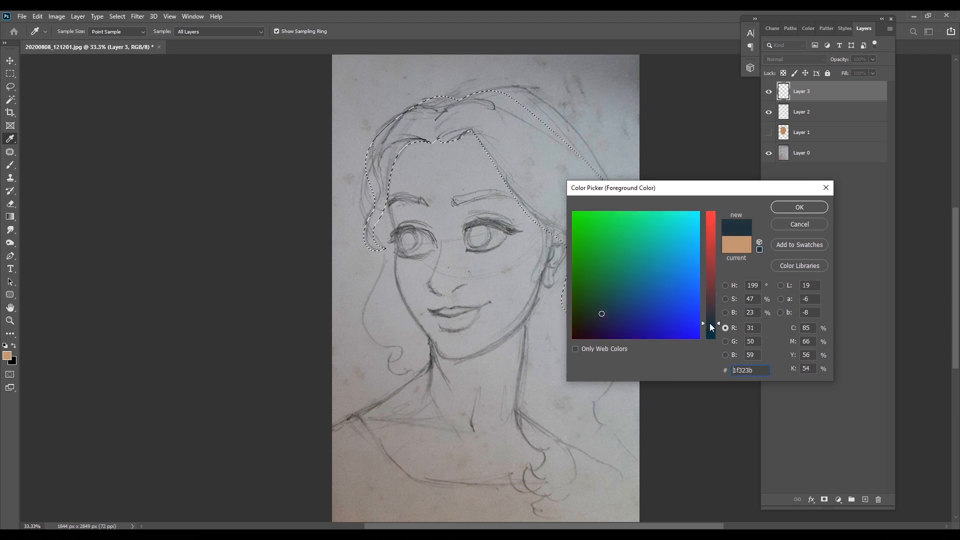
Step: Fill the front hair selection with the dark blue, deselect and show the face layer again
{"action": "key", "text": "Return"}
{"action": "key", "text": "alt+BackSpace"}
{"action": "key", "text": "ctrl+d"}
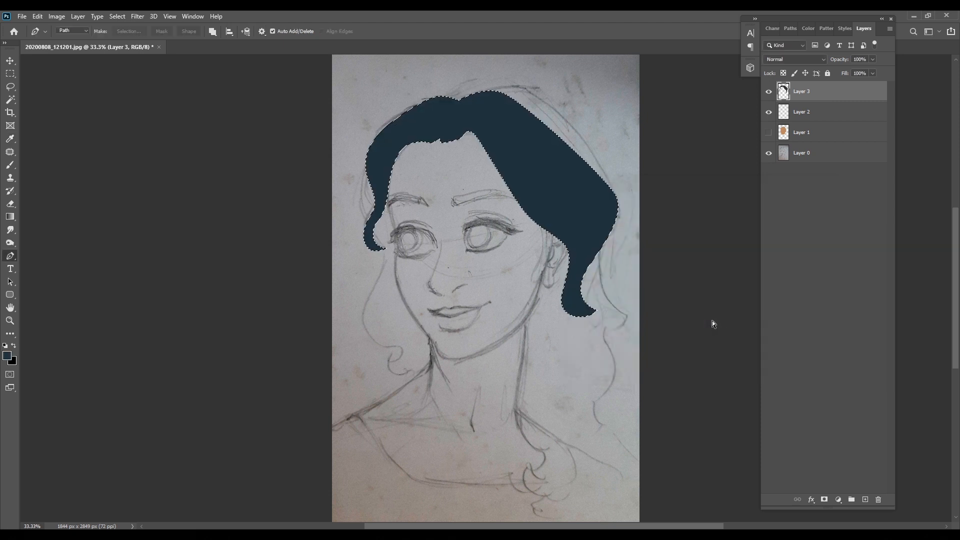
{"action": "key", "text": "v"}
{"action": "left_click", "coordinate": [768, 133]}
{"action": "left_click", "coordinate": [769, 132]}
{"action": "left_click", "coordinate": [769, 132]}
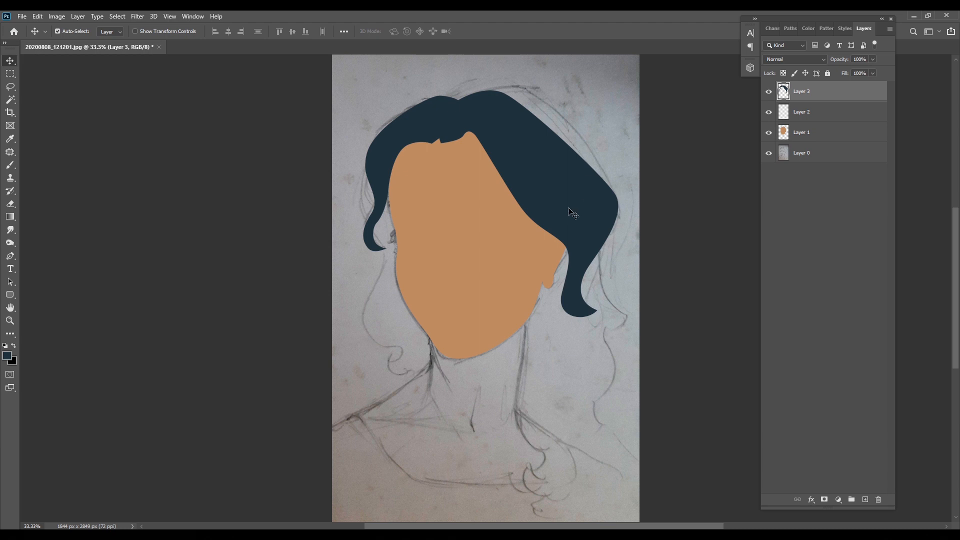
Step: Start tracing the back hair with the Pen tool from the crown down the outer right side to the shoulder-level curl
{"action": "key", "text": "p"}
{"action": "left_click", "coordinate": [479, 95]}
{"action": "left_click_drag", "start_coordinate": [513, 86], "coordinate": [523, 86]}
{"action": "left_click_drag", "start_coordinate": [587, 147], "coordinate": [608, 178]}
{"action": "key", "text": "ctrl+plus"}
{"action": "left_click_drag", "start_coordinate": [588, 316], "coordinate": [590, 227]}
{"action": "left_click_drag", "start_coordinate": [557, 257], "coordinate": [548, 302]}
{"action": "left_click", "coordinate": [597, 366]}
{"action": "mouse_move", "coordinate": [570, 357]}
{"action": "left_mouse_down"}
{"action": "mouse_move", "coordinate": [590, 372]}
{"action": "mouse_move", "coordinate": [567, 392]}
{"action": "mouse_move", "coordinate": [606, 228]}
{"action": "left_mouse_up"}
{"action": "left_click", "coordinate": [558, 385]}
Step: Continue the back hair path down the wavy right edge to the bottom of the canvas and across beneath the curls
{"action": "left_click_drag", "start_coordinate": [607, 248], "coordinate": [617, 265]}
{"action": "left_click_drag", "start_coordinate": [623, 301], "coordinate": [622, 321]}
{"action": "left_click", "coordinate": [593, 333]}
{"action": "left_click_drag", "start_coordinate": [599, 360], "coordinate": [599, 405]}
{"action": "key", "text": "ctrl+z"}
{"action": "left_click", "coordinate": [609, 392], "text": "alt"}
{"action": "left_click_drag", "start_coordinate": [656, 438], "coordinate": [660, 455]}
{"action": "left_click", "coordinate": [664, 516]}
{"action": "left_click", "coordinate": [520, 517]}
Step: Trace the inner curls of the right-hand hair upward and along the side of the neck to the jaw
{"action": "left_click_drag", "start_coordinate": [499, 493], "coordinate": [495, 477]}
{"action": "mouse_move", "coordinate": [493, 472]}
{"action": "left_mouse_down"}
{"action": "mouse_move", "coordinate": [508, 491]}
{"action": "mouse_move", "coordinate": [499, 472]}
{"action": "left_mouse_up"}
{"action": "key", "text": "ctrl+z"}
{"action": "left_click_drag", "start_coordinate": [487, 427], "coordinate": [476, 358]}
{"action": "left_click", "coordinate": [504, 402]}
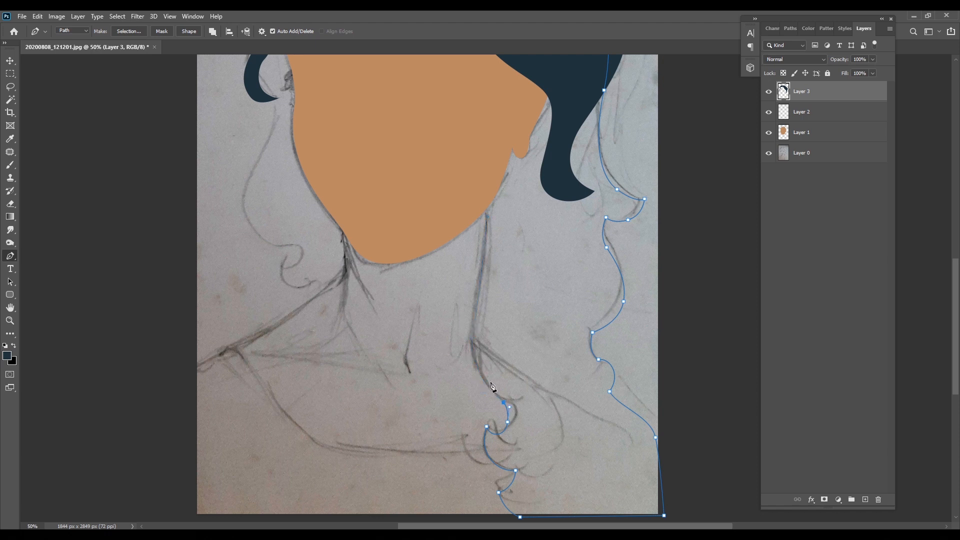
{"action": "left_click_drag", "start_coordinate": [483, 208], "coordinate": [486, 183]}
{"action": "left_click_drag", "start_coordinate": [503, 157], "coordinate": [517, 287]}
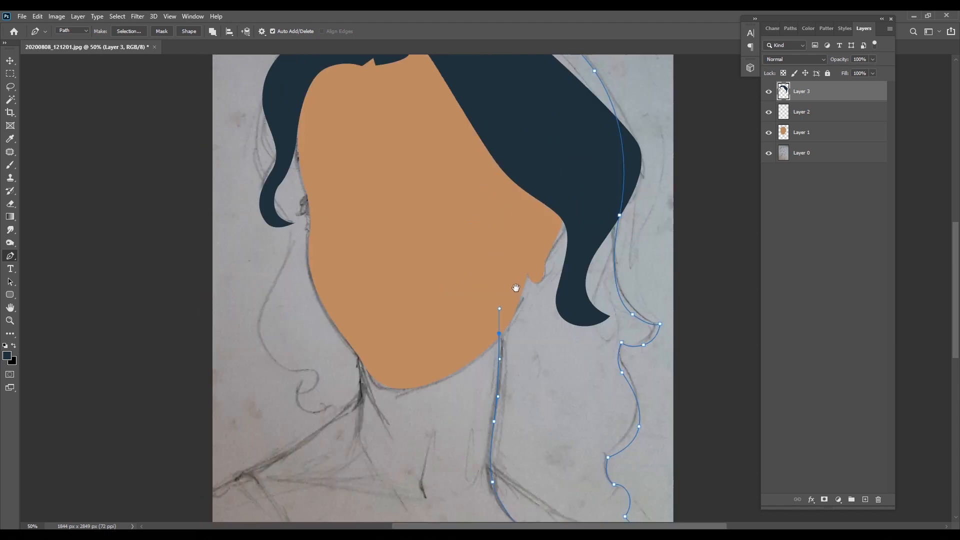
Step: Carry the back hair path across behind the chin and around the small curl on the left side of the neck
{"action": "left_click_drag", "start_coordinate": [527, 238], "coordinate": [577, 284]}
{"action": "left_click", "coordinate": [459, 377]}
{"action": "left_click", "coordinate": [443, 403]}
{"action": "left_click_drag", "start_coordinate": [445, 435], "coordinate": [445, 448]}
{"action": "mouse_move", "coordinate": [418, 468]}
{"action": "left_mouse_down"}
{"action": "mouse_move", "coordinate": [402, 479]}
{"action": "mouse_move", "coordinate": [377, 438]}
{"action": "left_mouse_up"}
{"action": "left_click", "coordinate": [385, 432]}
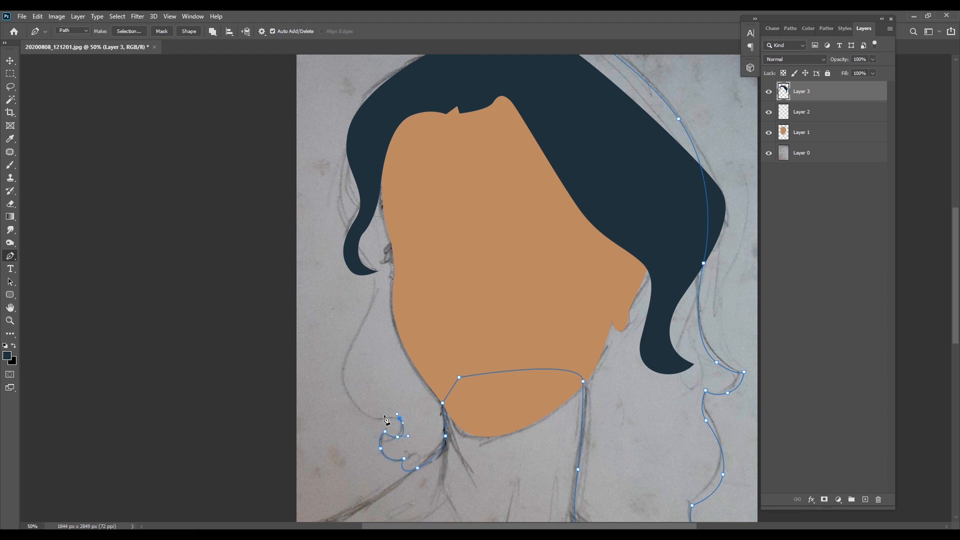
Step: Trace the outer left side of the back hair from the small curl up to the crown to complete the path
{"action": "left_click_drag", "start_coordinate": [378, 295], "coordinate": [379, 284]}
{"action": "left_click_drag", "start_coordinate": [349, 247], "coordinate": [343, 239]}
{"action": "left_click_drag", "start_coordinate": [341, 186], "coordinate": [344, 169]}
{"action": "left_click_drag", "start_coordinate": [364, 115], "coordinate": [379, 103]}
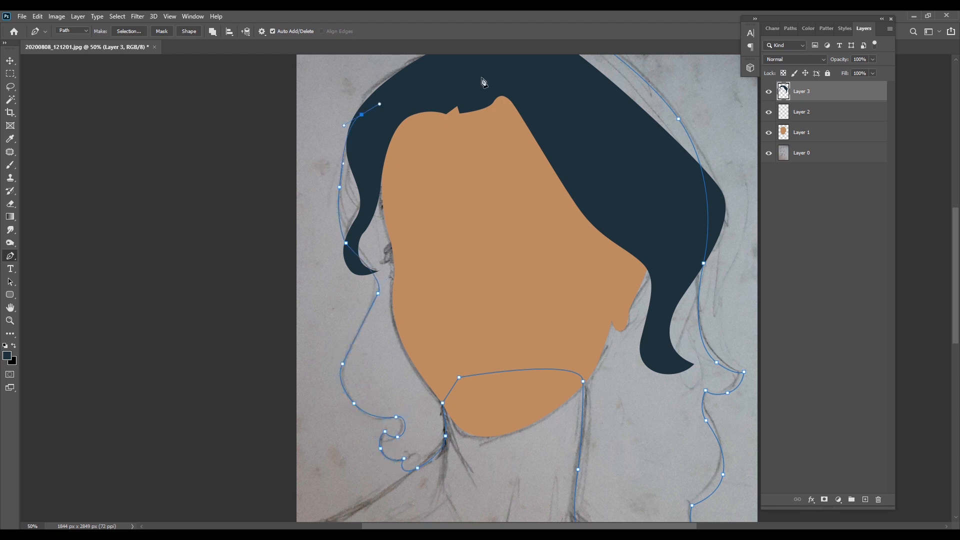
{"action": "left_click_drag", "start_coordinate": [485, 82], "coordinate": [486, 190]}
Step: Turn the back hair path into a selection and fill it with the dark blue on a new layer
{"action": "key", "text": "ctrl+Return"}
{"action": "key", "text": "ctrl+shift+n"}
{"action": "key", "text": "Return"}
{"action": "key", "text": "alt+BackSpace"}
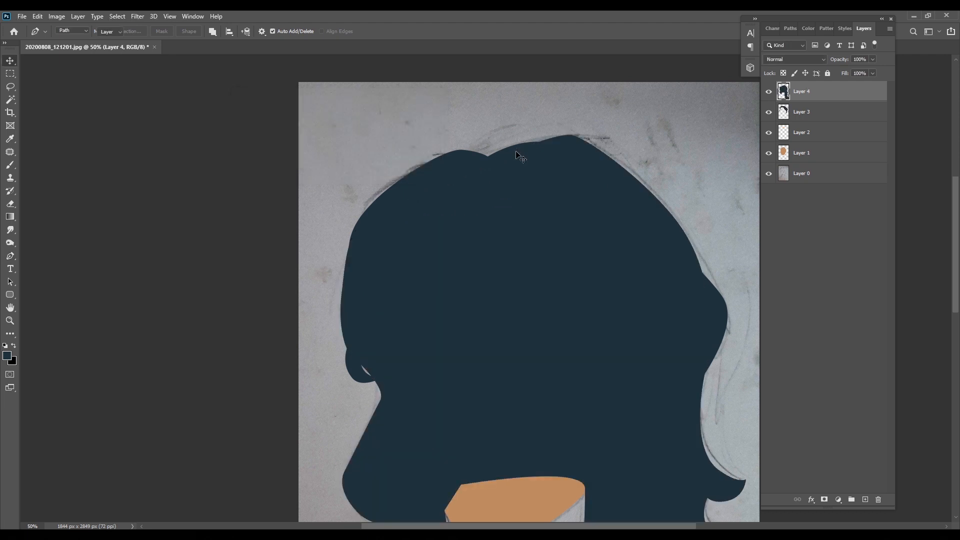
Step: Deselect and move the back hair layer down the stack to just below the face layer
{"action": "key", "text": "v"}
{"action": "key", "text": "ctrl+bracketleft"}
{"action": "key", "text": "ctrl+d"}
{"action": "key", "text": "ctrl+bracketleft"}
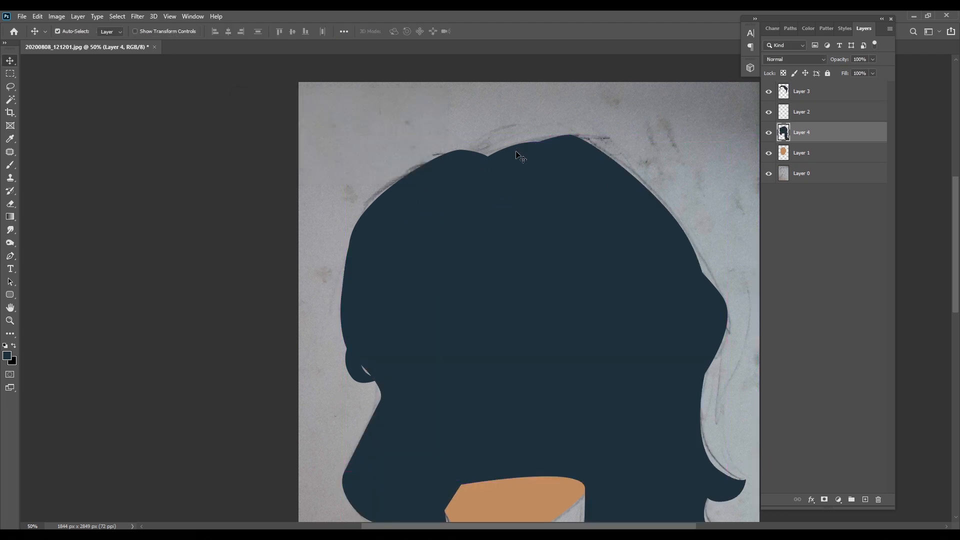
{"action": "left_click_drag", "start_coordinate": [662, 261], "coordinate": [611, 172]}
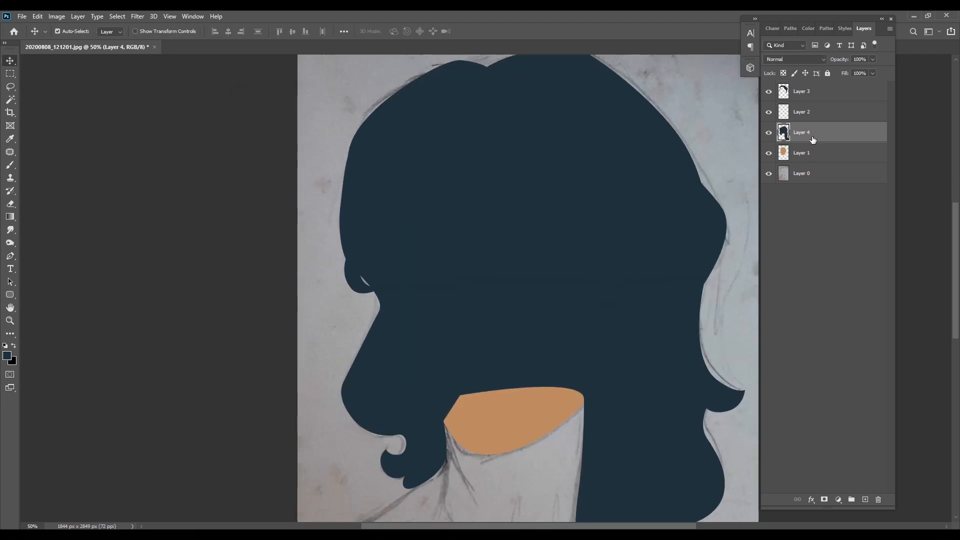
{"action": "key", "text": "ctrl+bracketleft"}
Step: Sample the face's skin colour as the foreground colour
{"action": "left_click_drag", "start_coordinate": [649, 348], "coordinate": [615, 264]}
{"action": "mouse_move", "coordinate": [521, 414]}
{"action": "left_mouse_down"}
{"action": "mouse_move", "coordinate": [545, 356]}
{"action": "mouse_move", "coordinate": [489, 364]}
{"action": "left_mouse_up"}
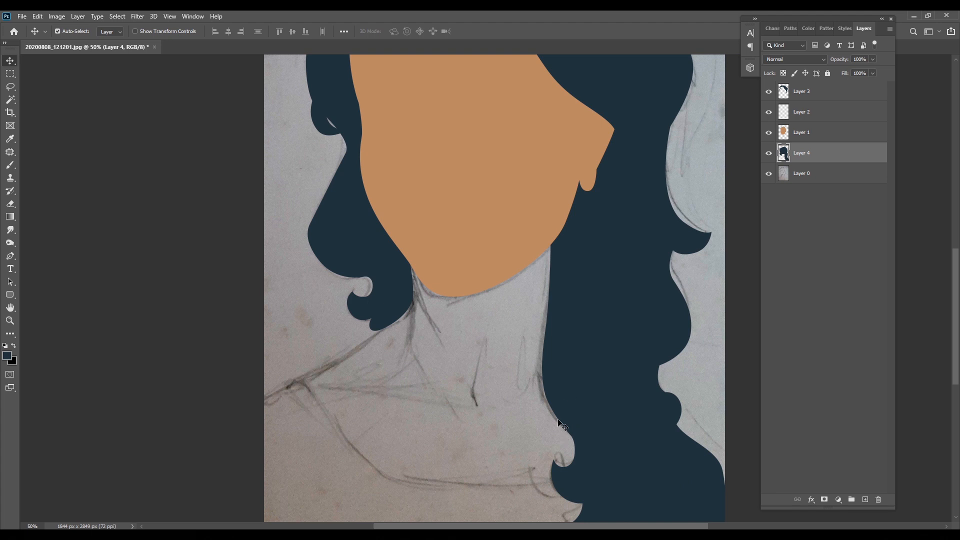
{"action": "key", "text": "p"}
{"action": "key", "text": "i"}
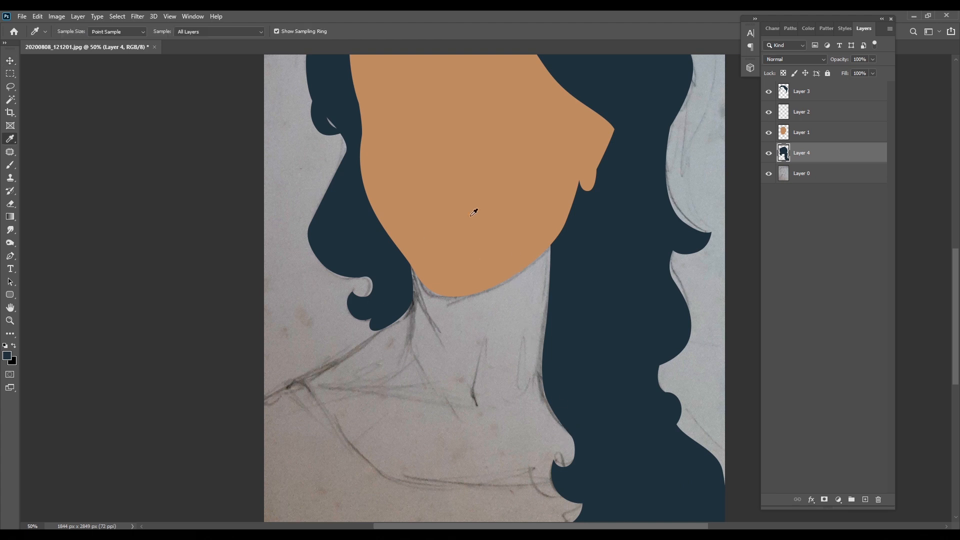
{"action": "left_click", "coordinate": [480, 229]}
Step: Trace a closed Pen path around the neck, shoulder and neckline, overlapping the chin and the right-hand hair
{"action": "key", "text": "p"}
{"action": "left_click", "coordinate": [410, 260]}
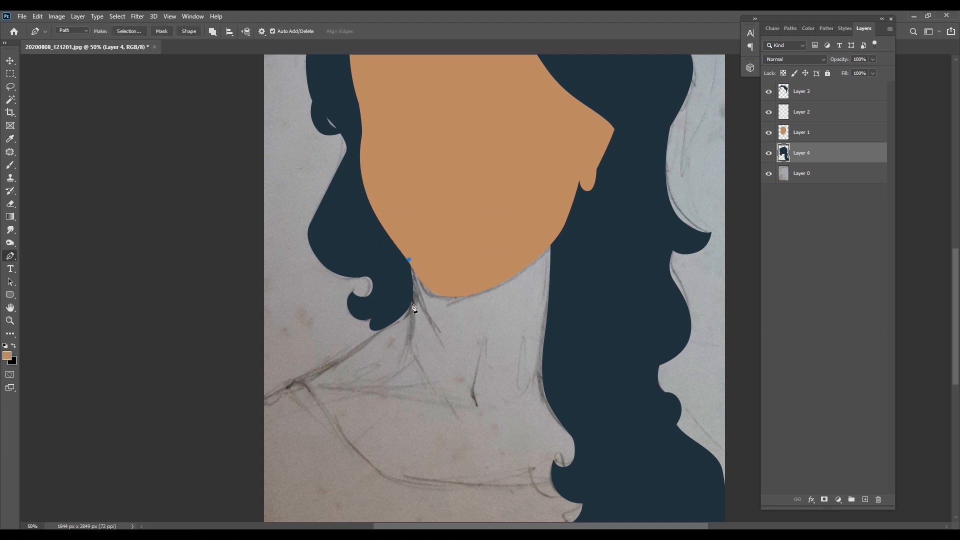
{"action": "left_click_drag", "start_coordinate": [413, 315], "coordinate": [410, 312]}
{"action": "left_click", "coordinate": [353, 352]}
{"action": "left_click", "coordinate": [303, 385]}
{"action": "left_click", "coordinate": [370, 473]}
{"action": "left_click_drag", "start_coordinate": [580, 486], "coordinate": [611, 482]}
{"action": "left_click", "coordinate": [604, 400]}
{"action": "left_click", "coordinate": [565, 215]}
{"action": "left_click", "coordinate": [409, 259]}
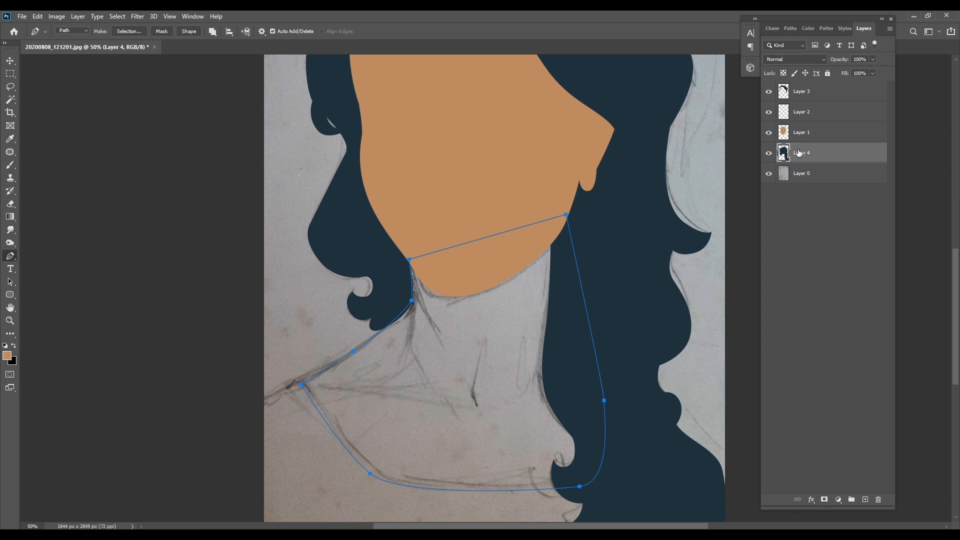
Step: Fill the neck and chest outline with the skin colour on a new layer and move that layer below the back hair
{"action": "key", "text": "ctrl+Return"}
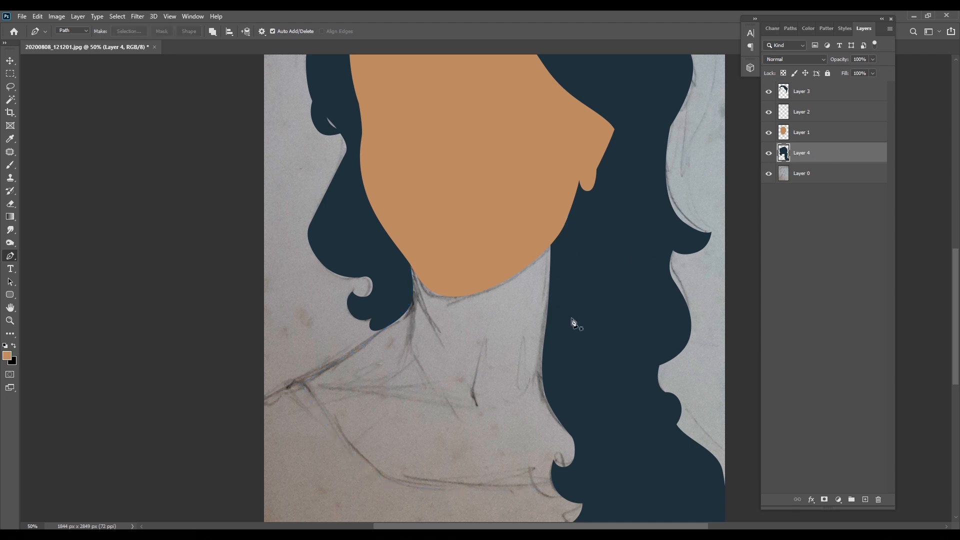
{"action": "key", "text": "ctrl+shift+n"}
{"action": "key", "text": "Return"}
{"action": "key", "text": "alt+BackSpace"}
{"action": "key", "text": "ctrl+d"}
{"action": "key", "text": "v"}
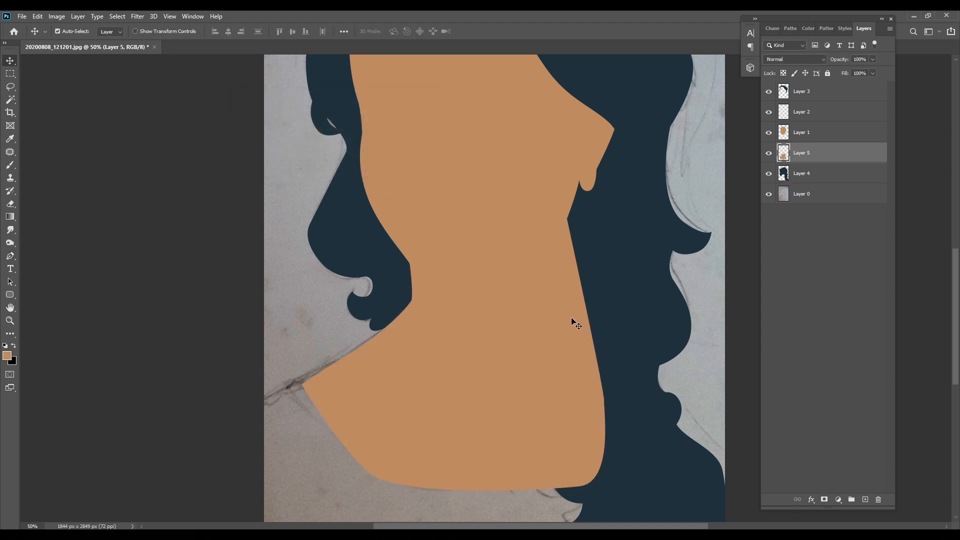
{"action": "key", "text": "ctrl"}
{"action": "key", "text": "ctrl+bracketleft"}
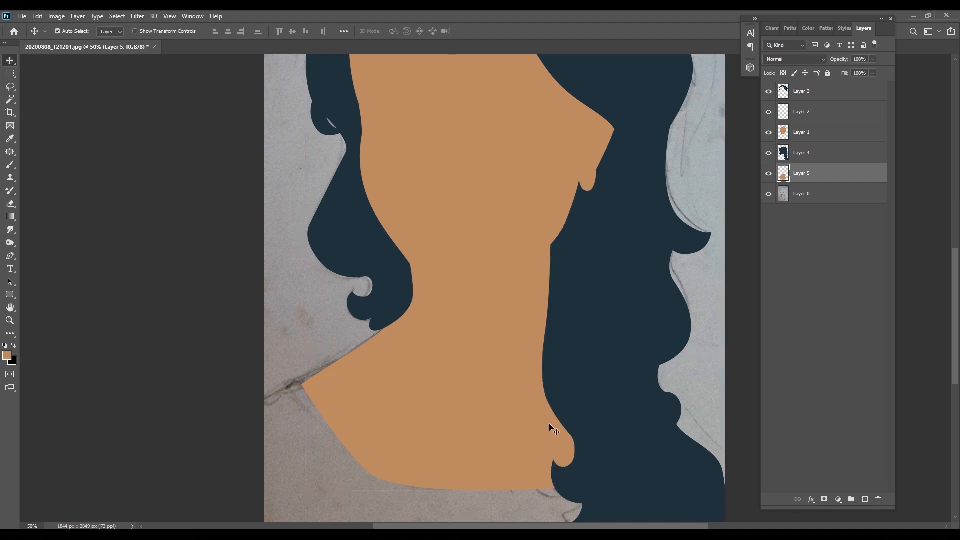
Step: Trace a closed Pen path for the dress across both shoulders and around the lower part of the canvas
{"action": "left_click_drag", "start_coordinate": [514, 307], "coordinate": [531, 245]}
{"action": "key", "text": "p"}
{"action": "left_click", "coordinate": [330, 345]}
{"action": "left_click", "coordinate": [320, 343]}
{"action": "left_click", "coordinate": [277, 365]}
{"action": "left_click", "coordinate": [277, 513]}
{"action": "left_click", "coordinate": [754, 514]}
{"action": "left_click_drag", "start_coordinate": [756, 420], "coordinate": [755, 416]}
{"action": "left_click_drag", "start_coordinate": [616, 335], "coordinate": [600, 325]}
{"action": "left_click", "coordinate": [330, 345]}
Step: Convert the dress path to a selection and fill it with a dusty red on a new layer
{"action": "key", "text": "ctrl+Return"}
{"action": "key", "text": "ctrl+shift+alt+n"}
{"action": "left_click", "coordinate": [7, 356]}
{"action": "left_click", "coordinate": [710, 262]}
{"action": "left_click", "coordinate": [619, 300]}
{"action": "key", "text": "Return"}
{"action": "key", "text": "alt+BackSpace"}
Step: Move the dress layer below the neck and chest layer
{"action": "key", "text": "v"}
{"action": "key", "text": "ctrl+bracketleft"}
{"action": "key", "text": "ctrl+bracketright"}
{"action": "key", "text": "ctrl+bracketleft"}
Step: Select the neck and chest layer, checking its contents by toggling its visibility
{"action": "scroll", "coordinate": [454, 302], "scroll_direction": "up", "scroll_amount": 3}
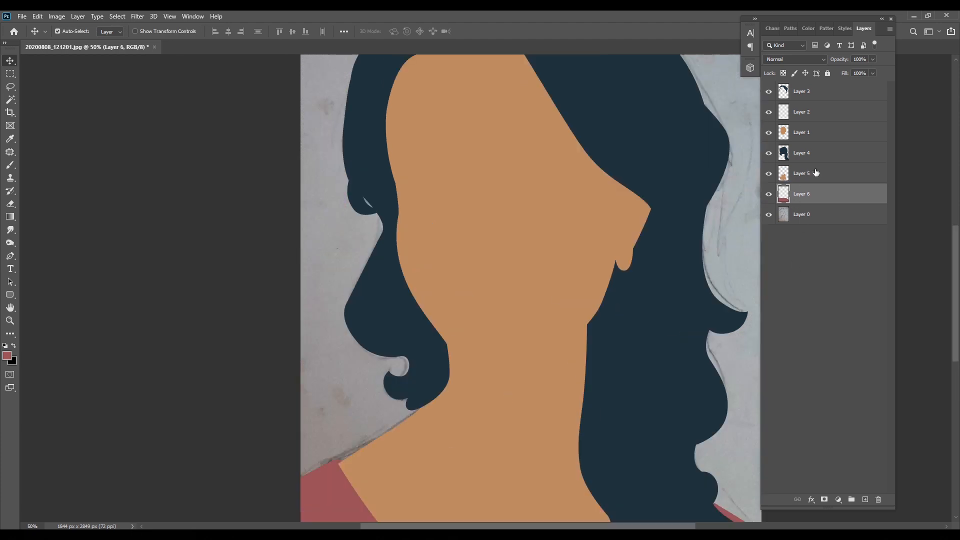
{"action": "left_click", "coordinate": [816, 174]}
{"action": "left_click", "coordinate": [769, 174]}
{"action": "left_click", "coordinate": [769, 173]}
{"action": "left_click", "coordinate": [769, 173]}
{"action": "left_click", "coordinate": [769, 174]}
{"action": "key", "text": "ctrl+minus"}
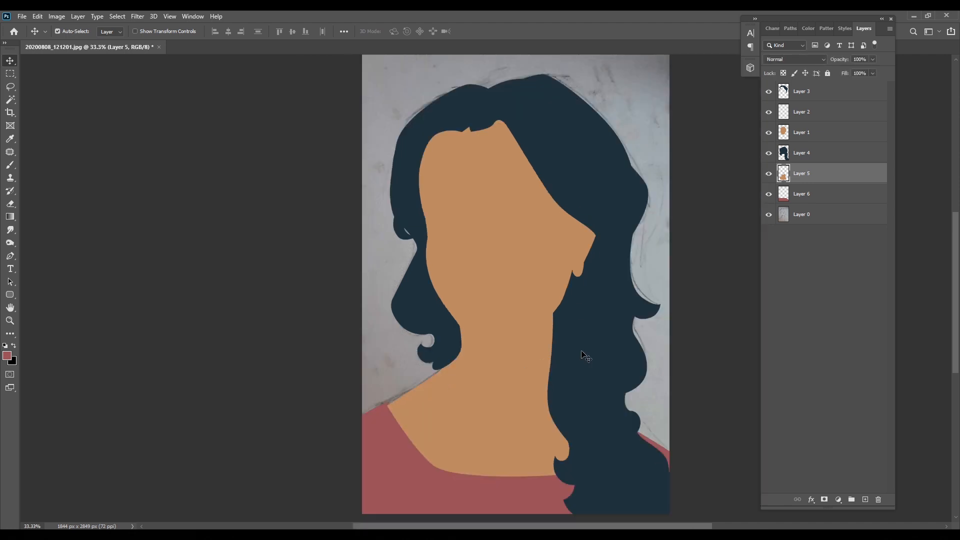
Step: Darken the neck below the chin with the Burn tool, using a 1300 px brush on midtones at 20% exposure
{"action": "left_click", "coordinate": [10, 243]}
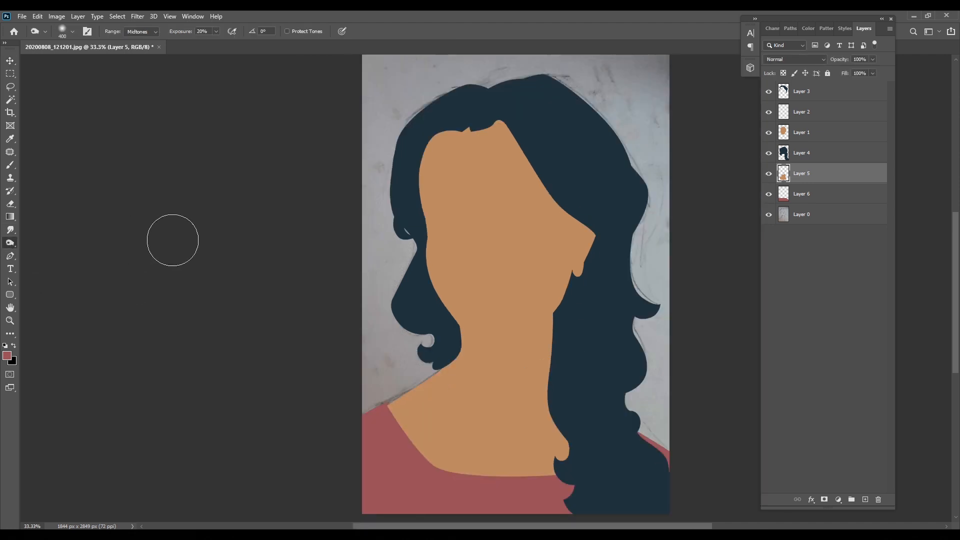
{"action": "key", "text": "]"}
{"action": "key", "text": "]"}
{"action": "key", "text": "]"}
{"action": "key", "text": "]"}
{"action": "key", "text": "]"}
{"action": "key", "text": "]"}
{"action": "key", "text": "]"}
{"action": "key", "text": "]"}
{"action": "key", "text": "]"}
{"action": "mouse_move", "coordinate": [518, 307]}
{"action": "left_mouse_down"}
{"action": "mouse_move", "coordinate": [522, 298]}
{"action": "mouse_move", "coordinate": [504, 323]}
{"action": "mouse_move", "coordinate": [560, 253]}
{"action": "mouse_move", "coordinate": [562, 383]}
{"action": "mouse_move", "coordinate": [521, 478]}
{"action": "left_mouse_up"}
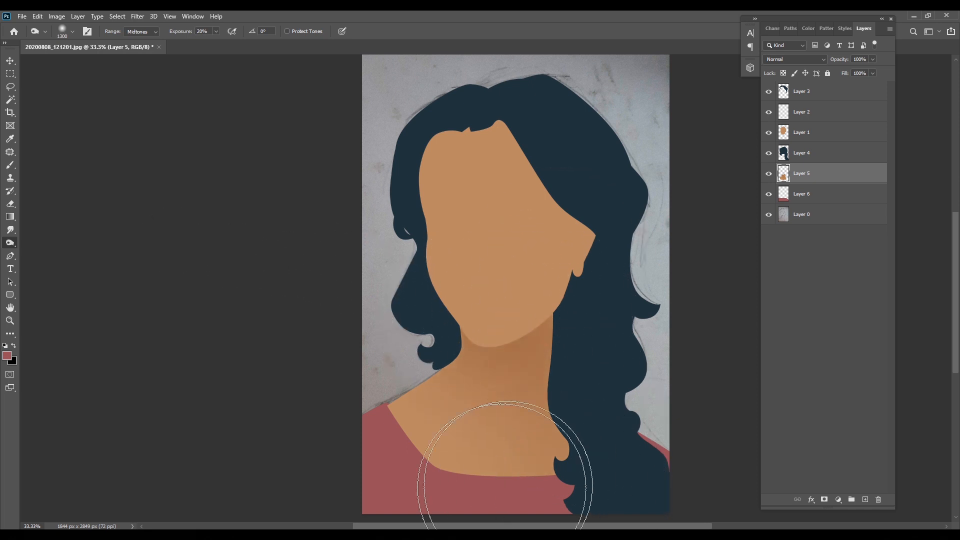
Step: Hide all the hair, face and neck layers above the dress layer to uncover the facial features in the sketch
{"action": "key", "text": "z"}
{"action": "left_click", "coordinate": [487, 195]}
{"action": "key", "text": "v"}
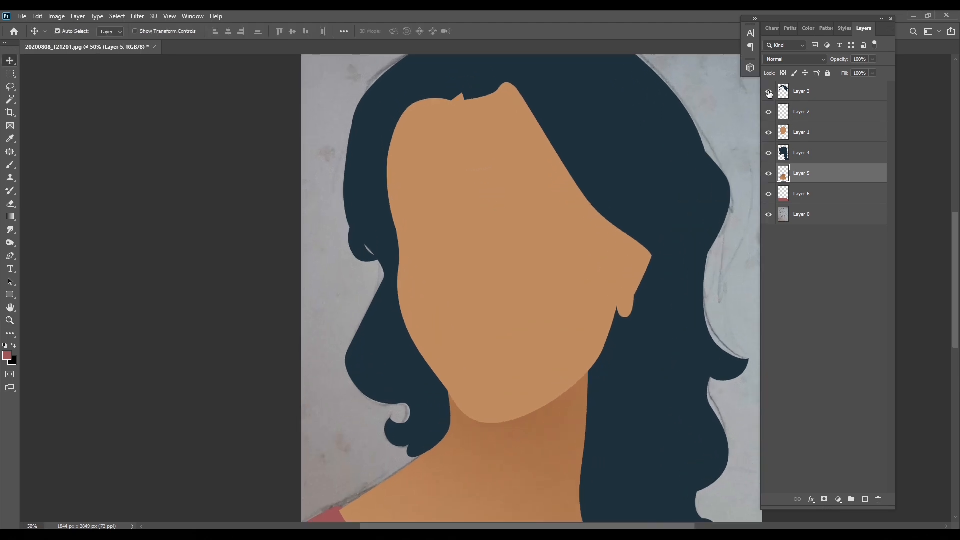
{"action": "left_click_drag", "start_coordinate": [769, 103], "coordinate": [768, 195]}
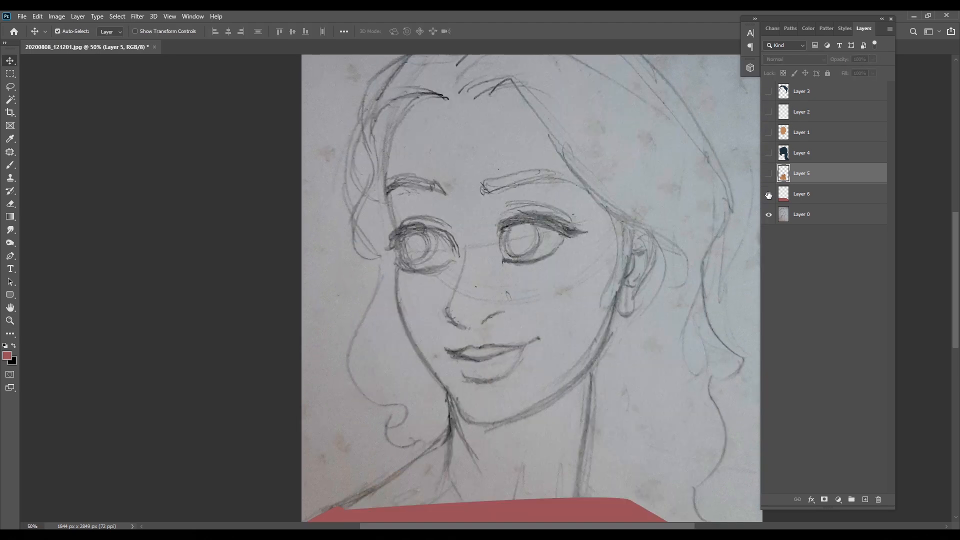
Step: Trace a closed Pen path around the longer eyebrow, with a blunt inner end and a pointed outer tip
{"action": "key", "text": "z"}
{"action": "left_click", "coordinate": [433, 189]}
{"action": "left_click", "coordinate": [504, 182]}
{"action": "key", "text": "p"}
{"action": "left_click", "coordinate": [495, 180]}
{"action": "left_click_drag", "start_coordinate": [513, 200], "coordinate": [520, 199]}
{"action": "left_click_drag", "start_coordinate": [615, 177], "coordinate": [644, 176]}
{"action": "left_click_drag", "start_coordinate": [721, 210], "coordinate": [742, 225]}
{"action": "left_click", "coordinate": [721, 210], "text": "alt"}
{"action": "left_click_drag", "start_coordinate": [621, 153], "coordinate": [580, 155]}
{"action": "left_click_drag", "start_coordinate": [503, 176], "coordinate": [496, 177]}
{"action": "left_click", "coordinate": [495, 180]}
Step: Trace a closed Pen path around the shorter eyebrow on the far side of the face
{"action": "left_click", "coordinate": [406, 184]}
{"action": "left_click_drag", "start_coordinate": [422, 206], "coordinate": [423, 212]}
{"action": "left_click_drag", "start_coordinate": [358, 191], "coordinate": [337, 187]}
{"action": "left_click_drag", "start_coordinate": [293, 236], "coordinate": [293, 236]}
{"action": "left_click_drag", "start_coordinate": [323, 173], "coordinate": [350, 167]}
{"action": "left_click_drag", "start_coordinate": [406, 183], "coordinate": [447, 203]}
Step: Convert both eyebrow paths to a selection and fill it on a new layer with the dark blue sampled from the back hair
{"action": "key", "text": "ctrl+Return"}
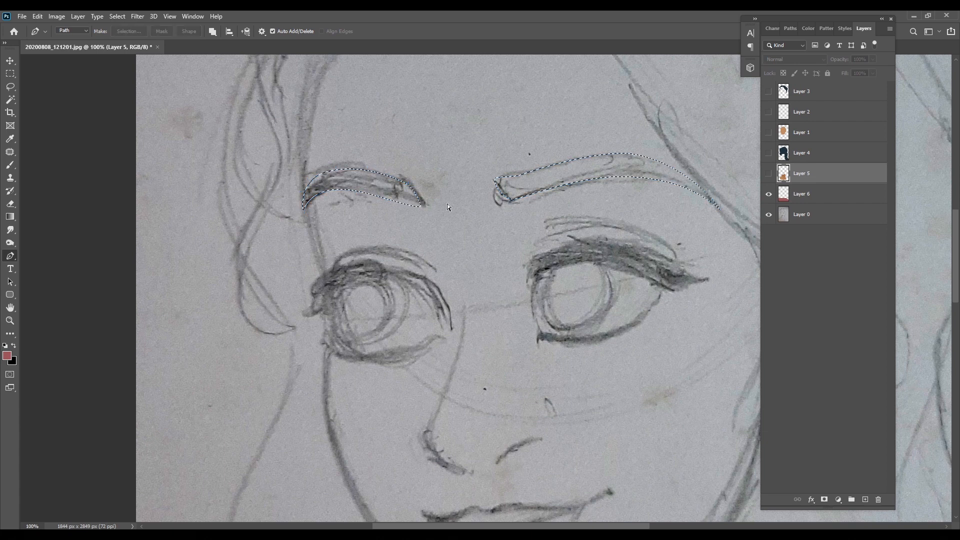
{"action": "key", "text": "ctrl+shift+n"}
{"action": "key", "text": "Return"}
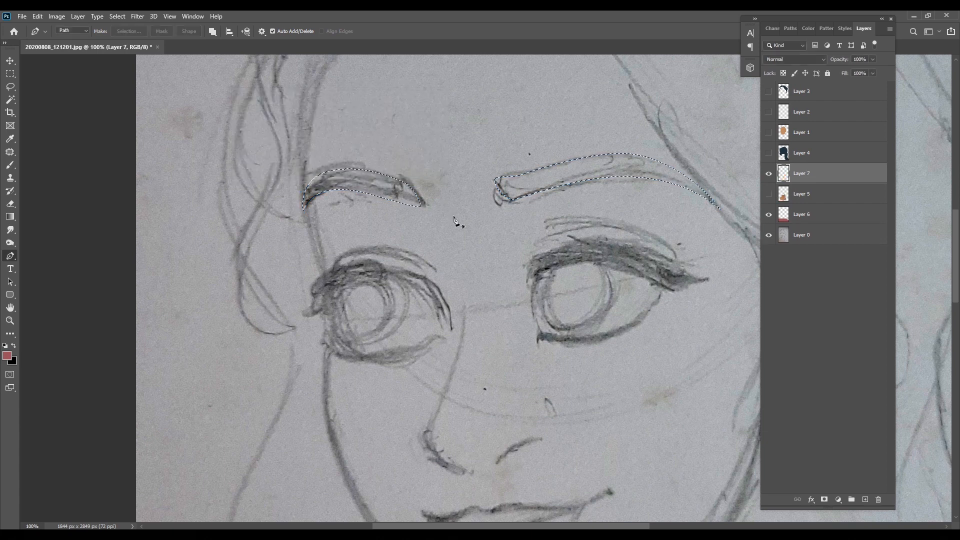
{"action": "left_click", "coordinate": [769, 153]}
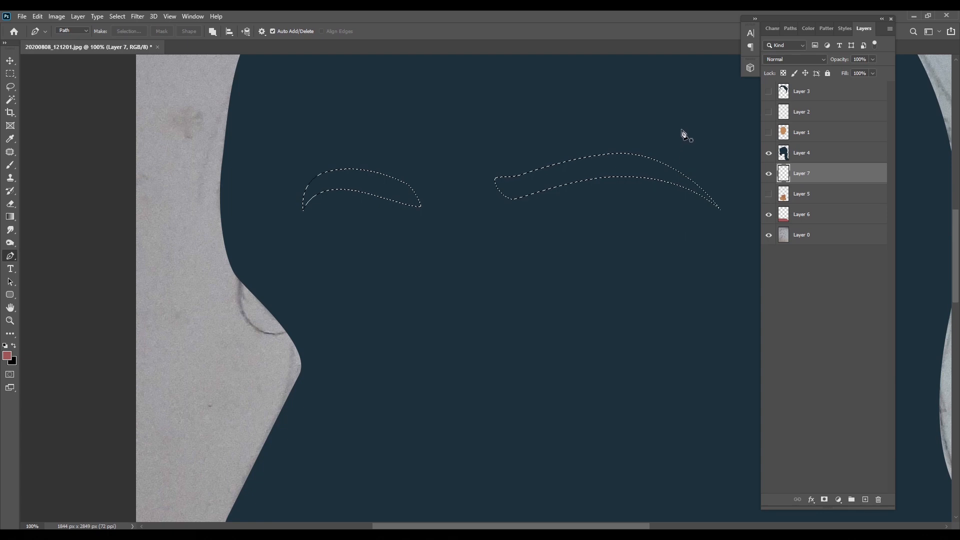
{"action": "key", "text": "i"}
{"action": "left_click", "coordinate": [683, 124]}
{"action": "left_click", "coordinate": [769, 153]}
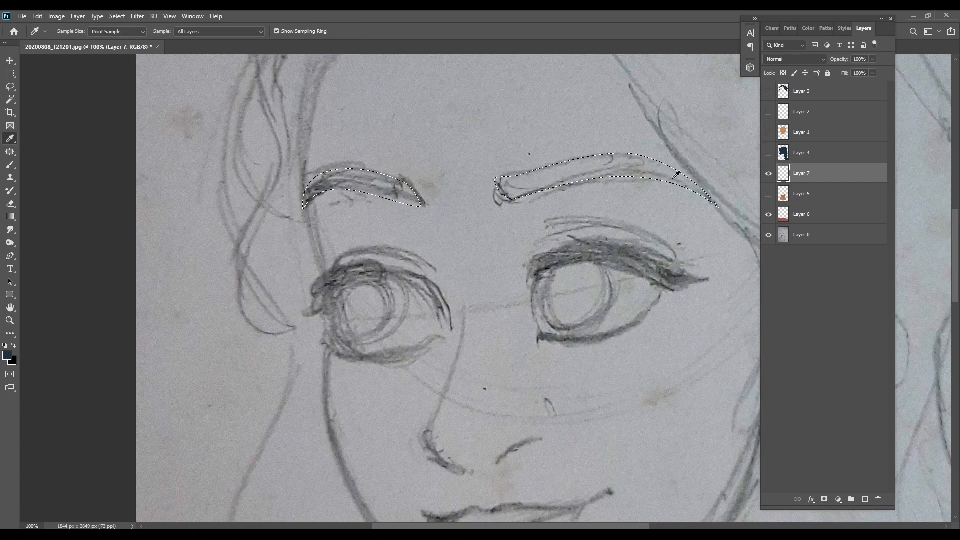
{"action": "key", "text": "v"}
{"action": "key", "text": "alt+BackSpace"}
{"action": "key", "text": "ctrl+d"}
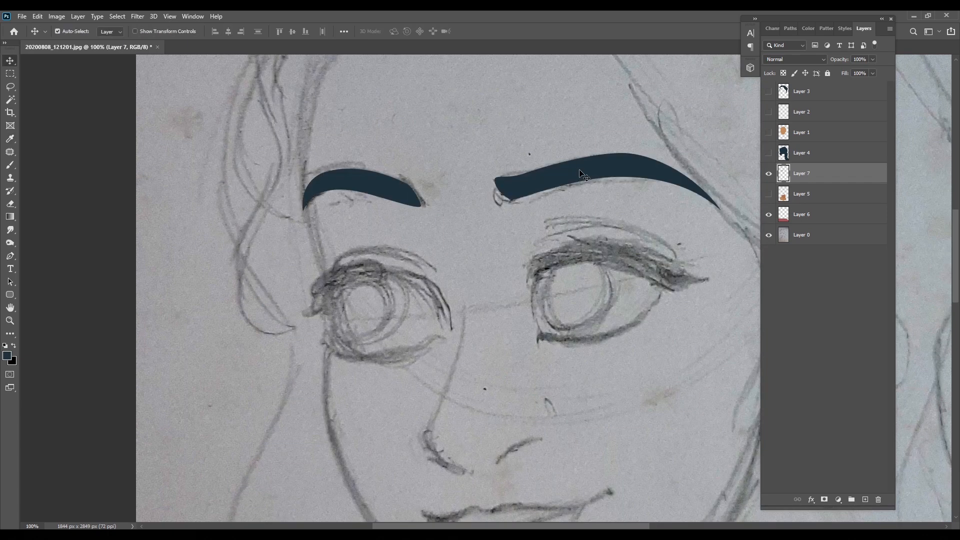
Step: Trace a closed Pen path around the upper lip, following its cupid's bow and extending to the mouth corners
{"action": "scroll", "coordinate": [583, 174], "scroll_direction": "down", "scroll_amount": 3}
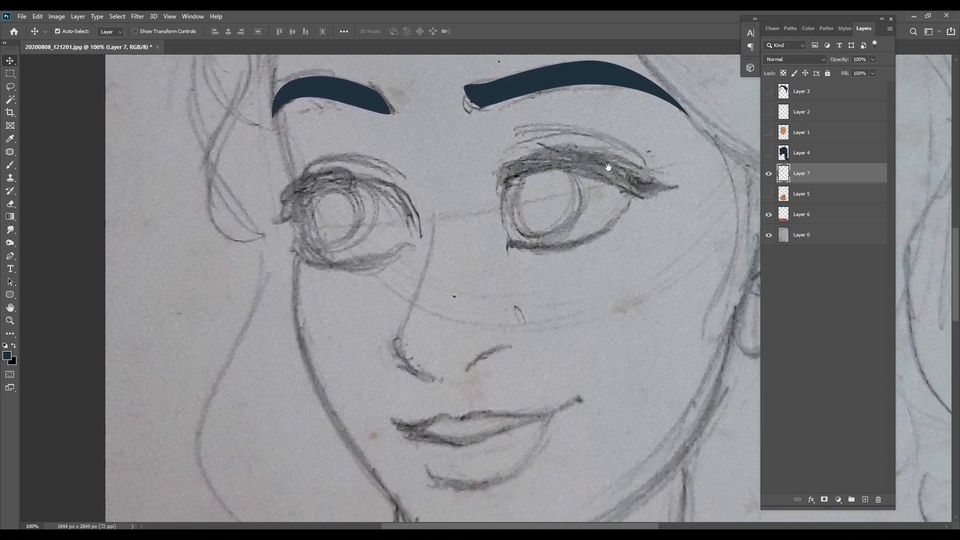
{"action": "key", "text": "p"}
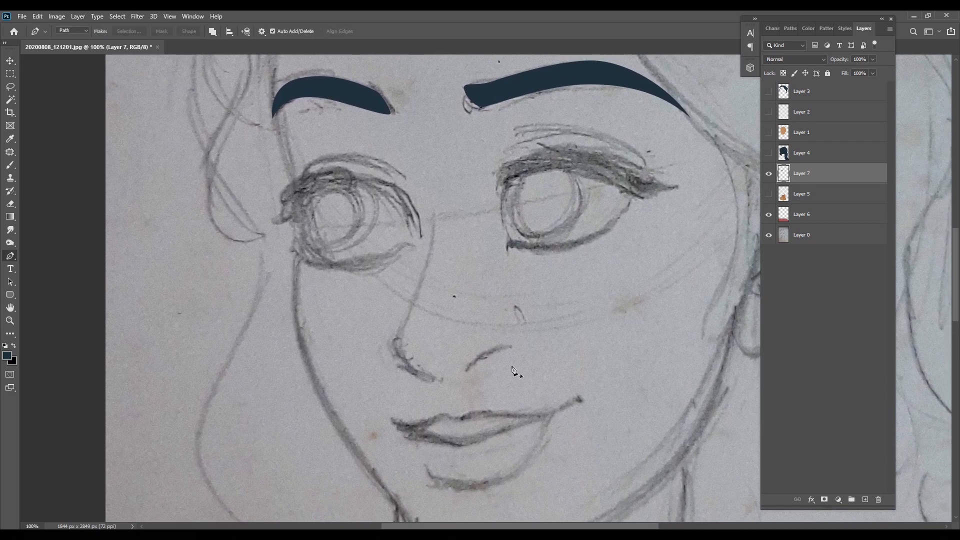
{"action": "left_click", "coordinate": [398, 425]}
{"action": "left_click_drag", "start_coordinate": [440, 416], "coordinate": [451, 415]}
{"action": "left_click", "coordinate": [461, 421]}
{"action": "left_click_drag", "start_coordinate": [549, 420], "coordinate": [523, 430]}
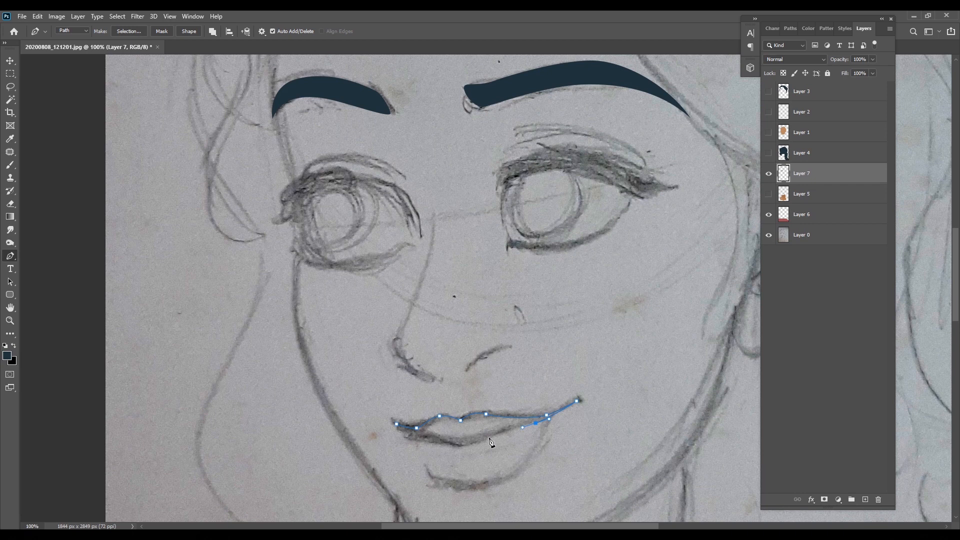
{"action": "left_click_drag", "start_coordinate": [462, 443], "coordinate": [458, 445]}
Step: Convert the upper lip path to a selection and fill it with a dark muted red on a new layer
{"action": "key", "text": "ctrl+Return"}
{"action": "key", "text": "ctrl+shift+n"}
{"action": "key", "text": "Return"}
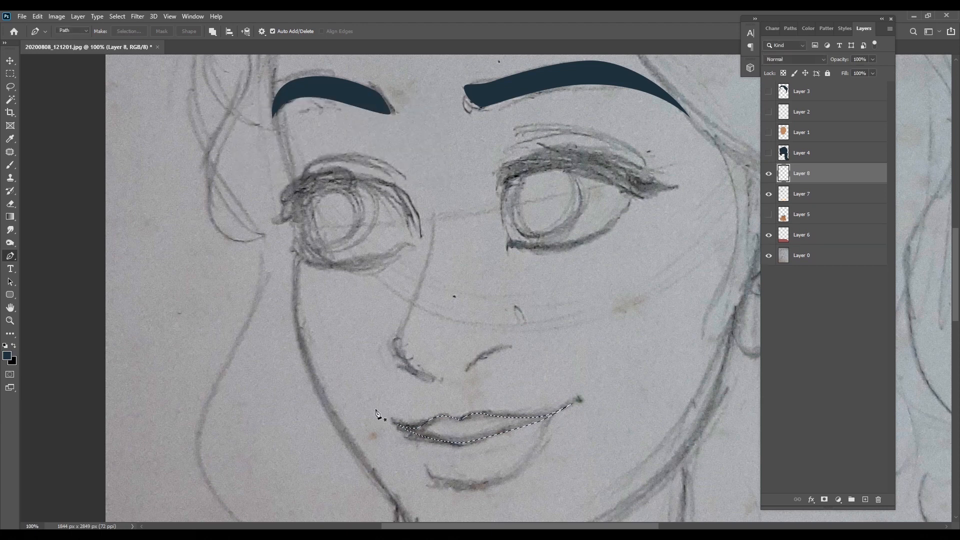
{"action": "key", "text": "i"}
{"action": "left_click", "coordinate": [6, 357]}
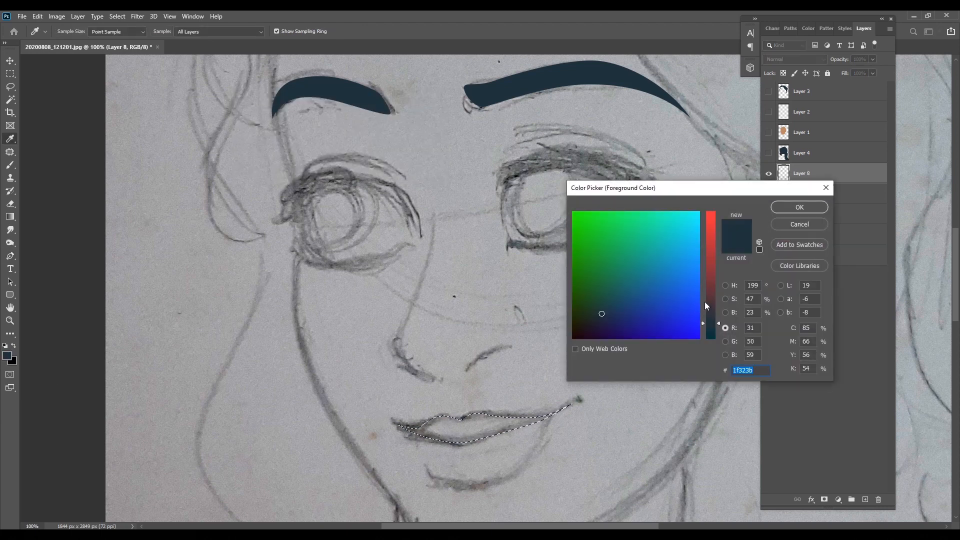
{"action": "left_click", "coordinate": [712, 290]}
{"action": "left_click", "coordinate": [606, 295]}
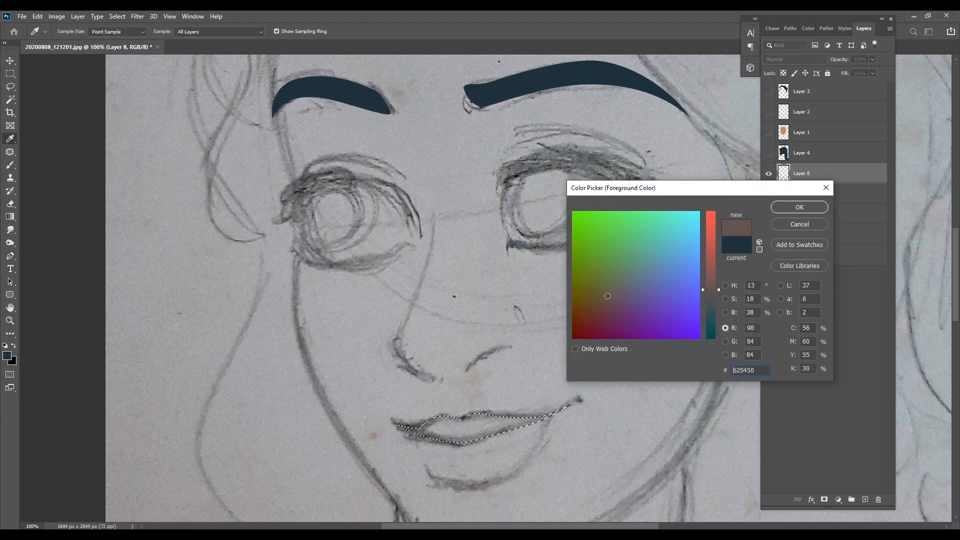
{"action": "left_click", "coordinate": [712, 272]}
{"action": "left_click", "coordinate": [618, 300]}
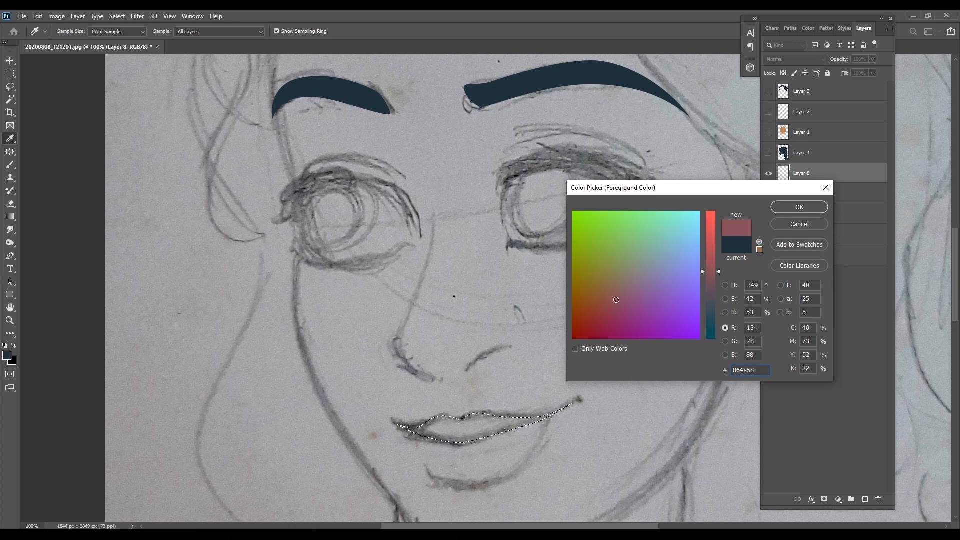
{"action": "key", "text": "Return"}
{"action": "key", "text": "alt+BackSpace"}
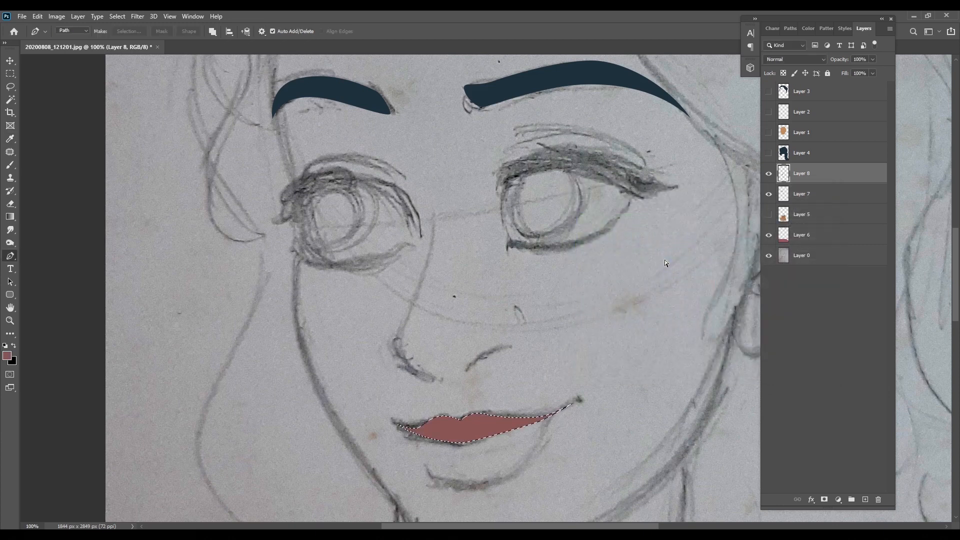
{"action": "key", "text": "ctrl+d"}
Step: Trace a closed Pen path around the lower lip, overlapping the filled upper lip
{"action": "key", "text": "v"}
{"action": "left_click_drag", "start_coordinate": [573, 347], "coordinate": [592, 313]}
{"action": "key", "text": "p"}
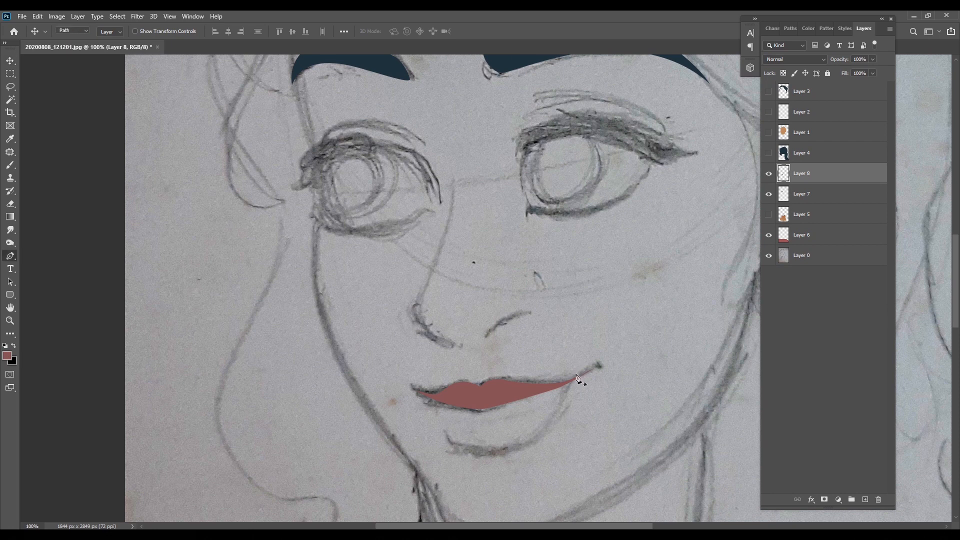
{"action": "left_click", "coordinate": [569, 382]}
{"action": "left_click", "coordinate": [518, 442]}
{"action": "left_click", "coordinate": [444, 437]}
{"action": "left_click", "coordinate": [440, 401]}
{"action": "left_click", "coordinate": [432, 397]}
Step: Fill the lower lip outline with a lighter dusty red on a new layer and move that layer below the upper lip
{"action": "key", "text": "ctrl+Return"}
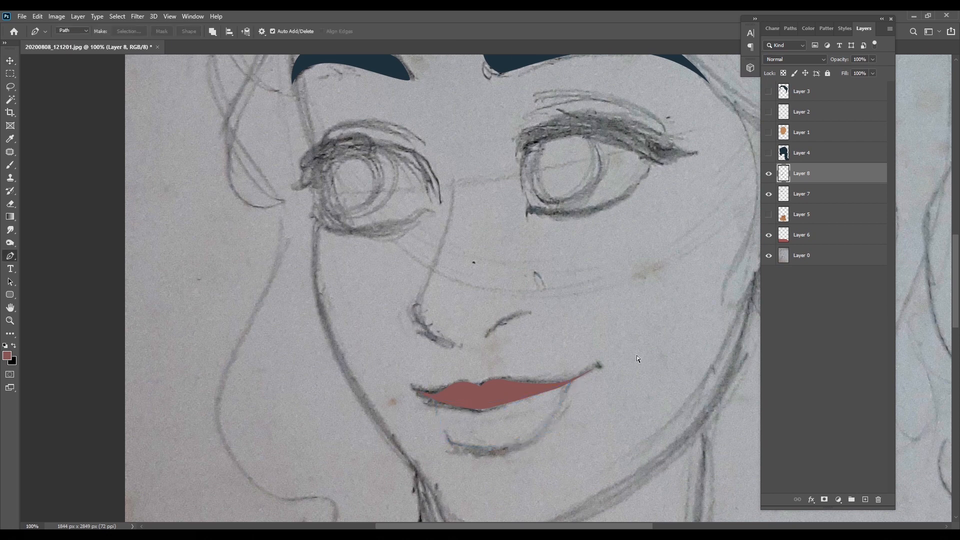
{"action": "key", "text": "ctrl+shift+n"}
{"action": "key", "text": "Return"}
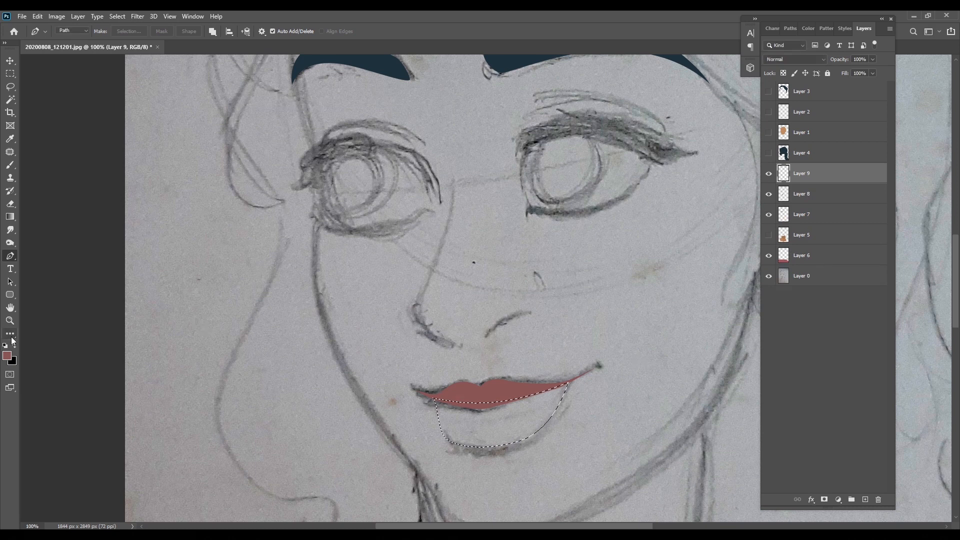
{"action": "left_click", "coordinate": [7, 355]}
{"action": "left_click_drag", "start_coordinate": [621, 291], "coordinate": [627, 283]}
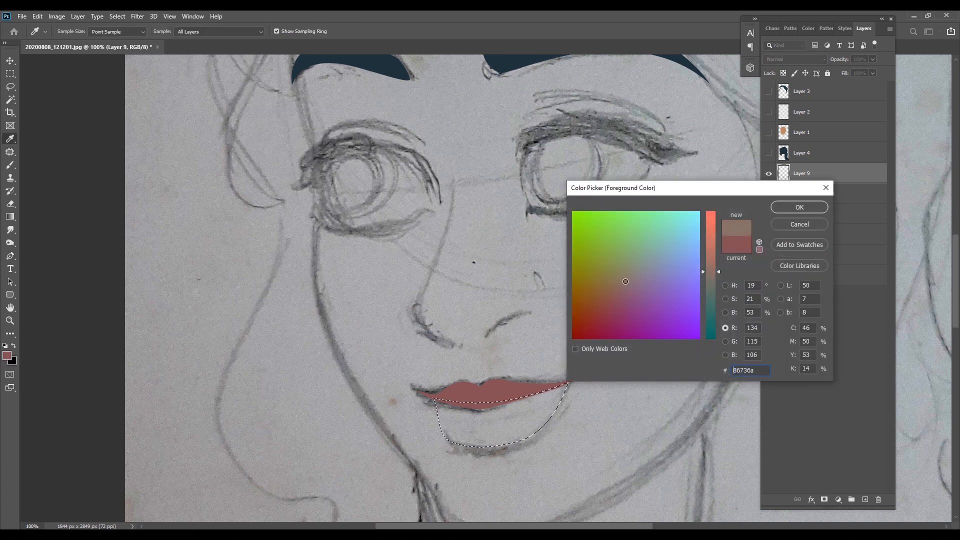
{"action": "left_click", "coordinate": [703, 259]}
{"action": "left_click", "coordinate": [619, 293]}
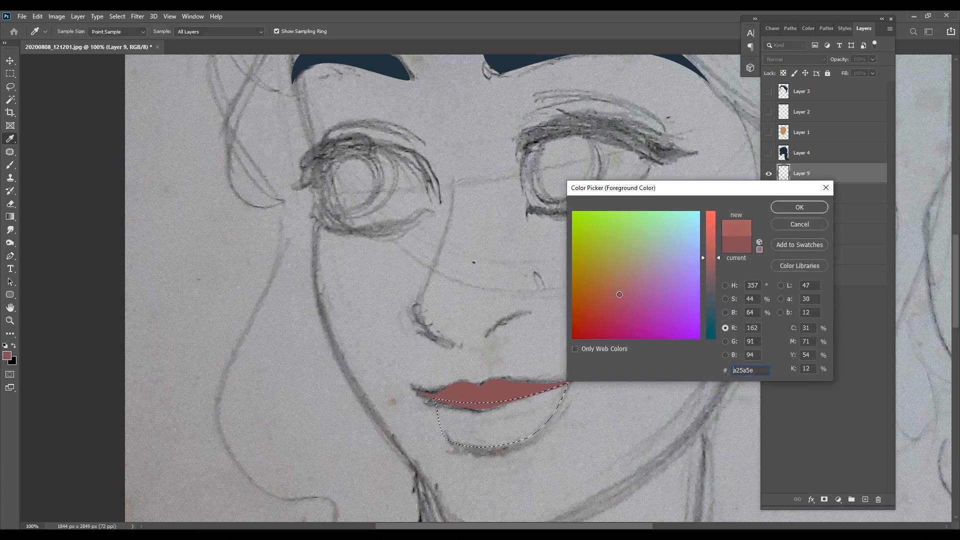
{"action": "key", "text": "Return"}
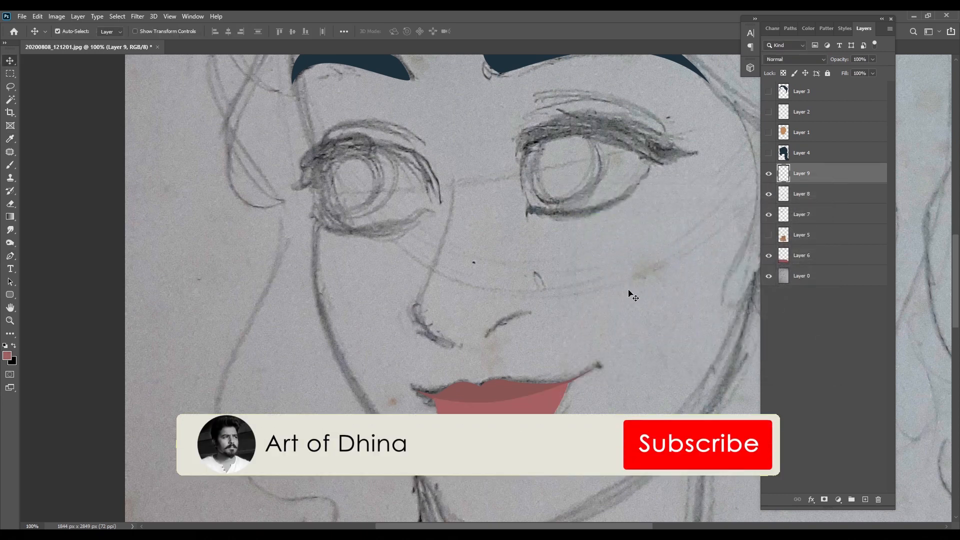
{"action": "key", "text": "ctrl+bracketleft"}
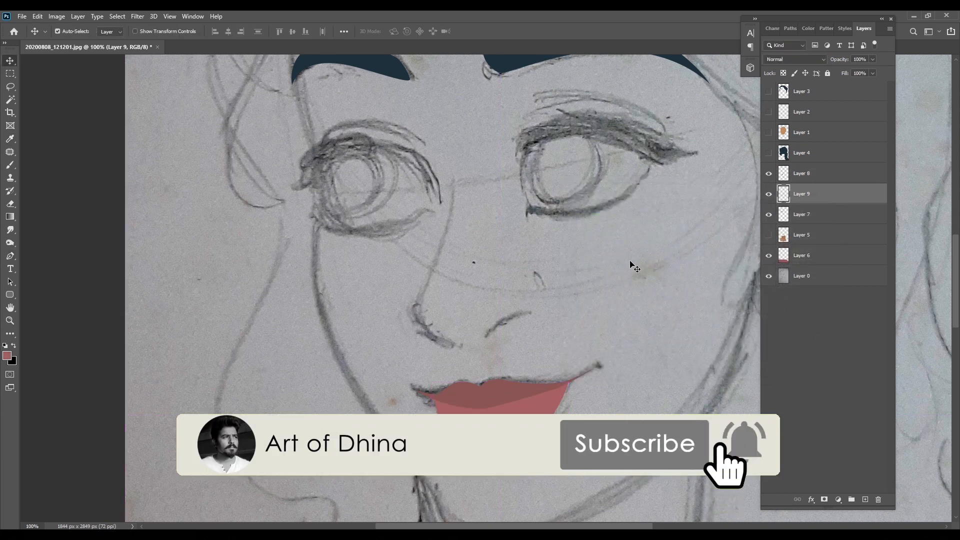
Step: Select both lip layers together and move them above the face layer
{"action": "mouse_move", "coordinate": [640, 294]}
{"action": "left_mouse_down"}
{"action": "mouse_move", "coordinate": [641, 165]}
{"action": "mouse_move", "coordinate": [644, 285]}
{"action": "mouse_move", "coordinate": [633, 283]}
{"action": "left_mouse_up"}
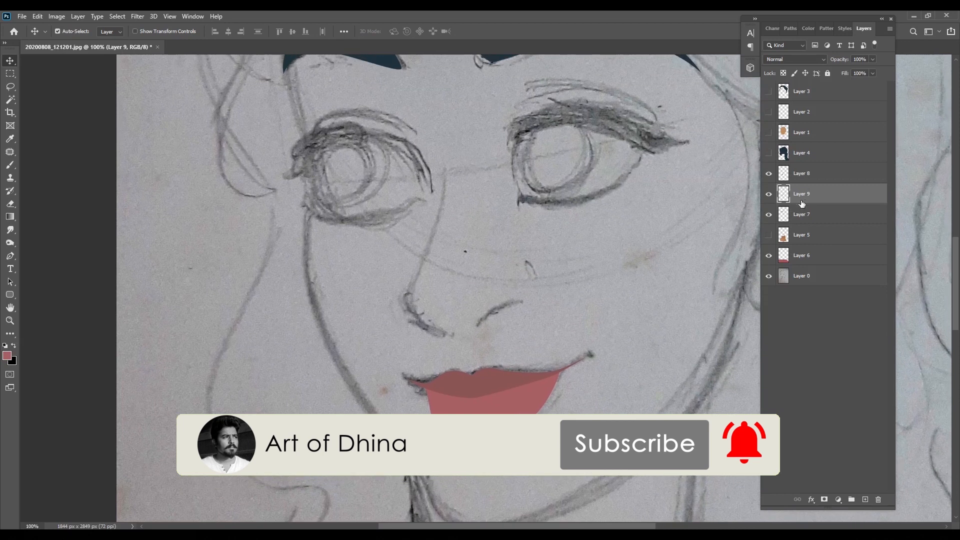
{"action": "left_click", "coordinate": [768, 194]}
{"action": "left_click", "coordinate": [769, 194]}
{"action": "left_click", "coordinate": [769, 174]}
{"action": "left_click", "coordinate": [768, 173]}
{"action": "left_click", "coordinate": [813, 175]}
{"action": "left_click", "coordinate": [814, 195], "text": "shift"}
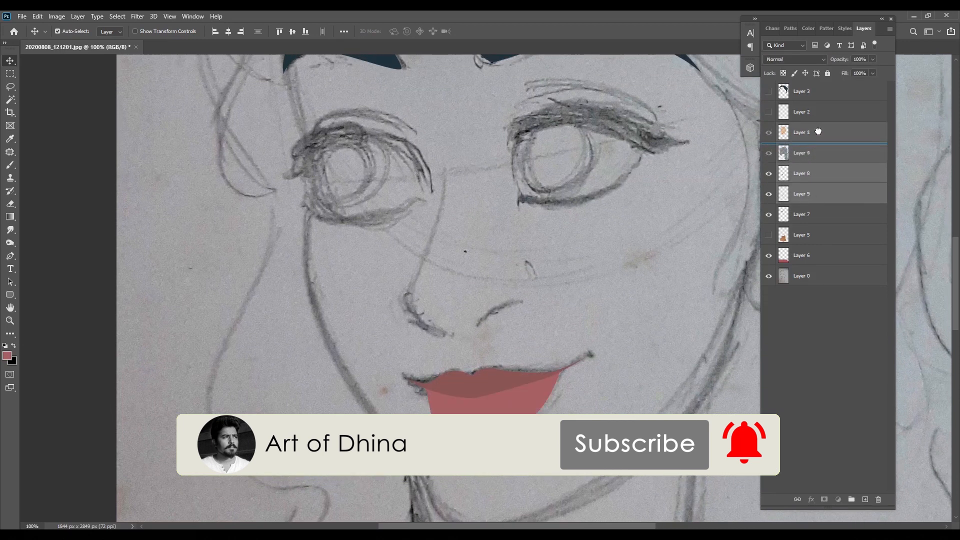
{"action": "left_click_drag", "start_coordinate": [820, 130], "coordinate": [820, 131]}
{"action": "left_click", "coordinate": [769, 174]}
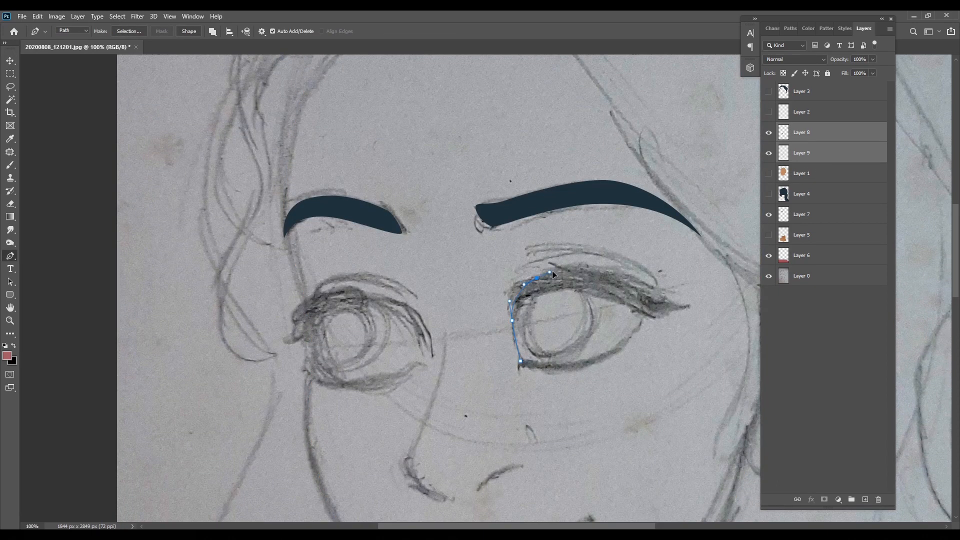
Step: Trace the nearer eye's winged upper lash line and thin lower lid as a Pen outline, leaving the eye opening clear
{"action": "left_click_drag", "start_coordinate": [688, 303], "coordinate": [709, 299]}
{"action": "left_click", "coordinate": [688, 303], "text": "alt"}
{"action": "left_click_drag", "start_coordinate": [639, 312], "coordinate": [615, 303]}
{"action": "left_click_drag", "start_coordinate": [549, 292], "coordinate": [518, 299]}
{"action": "left_click_drag", "start_coordinate": [516, 320], "coordinate": [521, 346]}
{"action": "left_click", "coordinate": [522, 361]}
Step: Trace Pen paths around the far eye's upper lash line and lower lid, leaving the eye opening clear
{"action": "left_click", "coordinate": [431, 361]}
{"action": "left_click_drag", "start_coordinate": [372, 291], "coordinate": [334, 285]}
{"action": "left_click", "coordinate": [304, 342]}
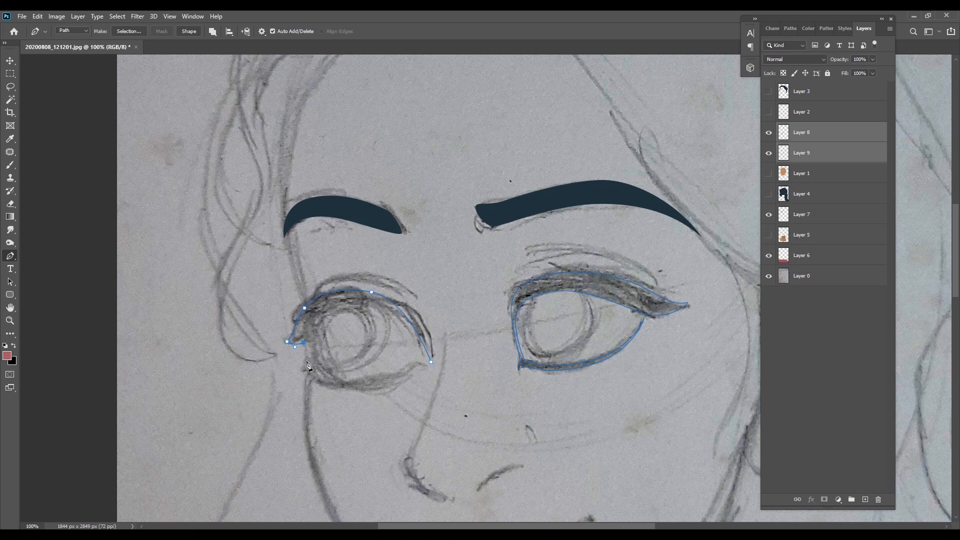
{"action": "left_click_drag", "start_coordinate": [373, 387], "coordinate": [337, 385]}
{"action": "left_click", "coordinate": [432, 365]}
{"action": "left_click", "coordinate": [318, 374]}
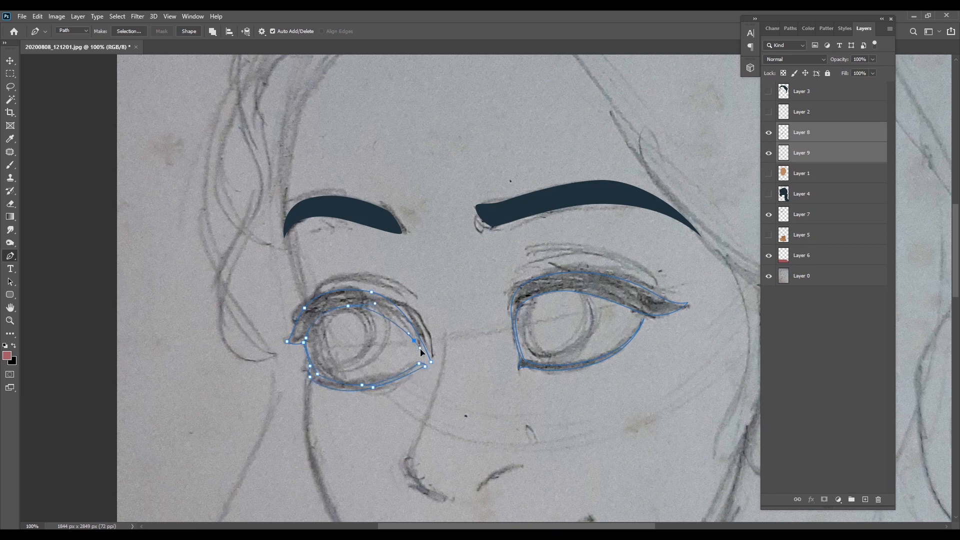
Step: Convert the eye outlines to a selection and fill it on a new layer with the dark blue sampled from the eyebrow
{"action": "key", "text": "Return"}
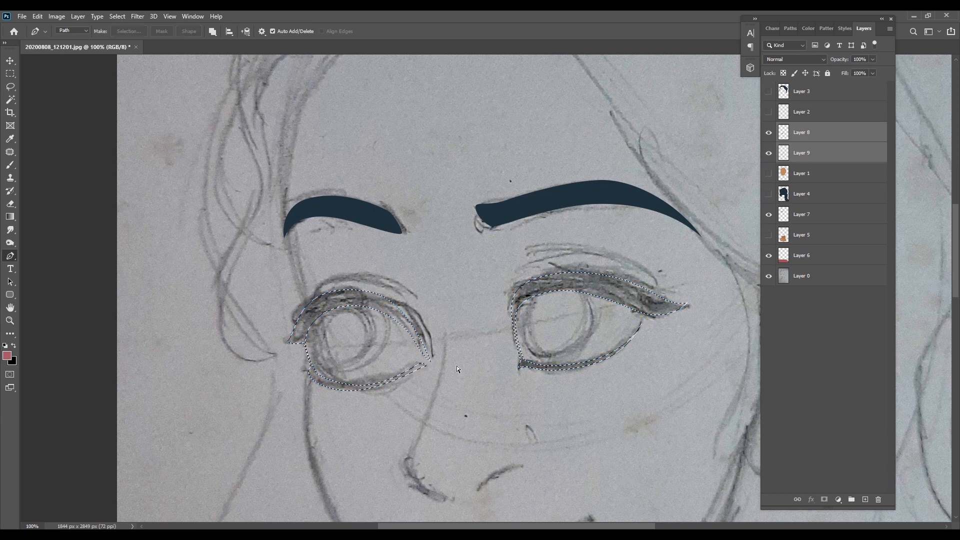
{"action": "key", "text": "ctrl+shift+n"}
{"action": "key", "text": "Return"}
{"action": "key", "text": "i"}
{"action": "left_click", "coordinate": [513, 211]}
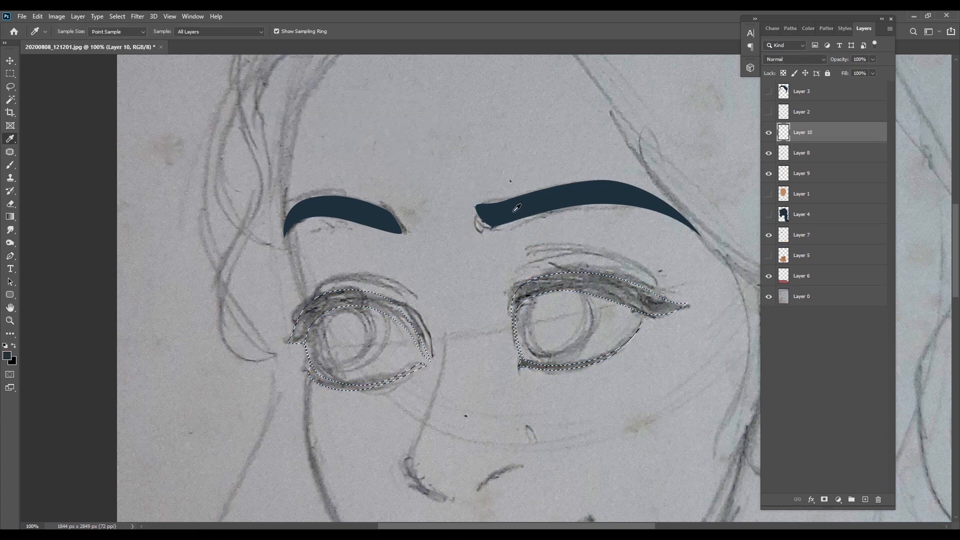
{"action": "key", "text": "alt+BackSpace"}
{"action": "key", "text": "ctrl+d"}
{"action": "key", "text": "v"}
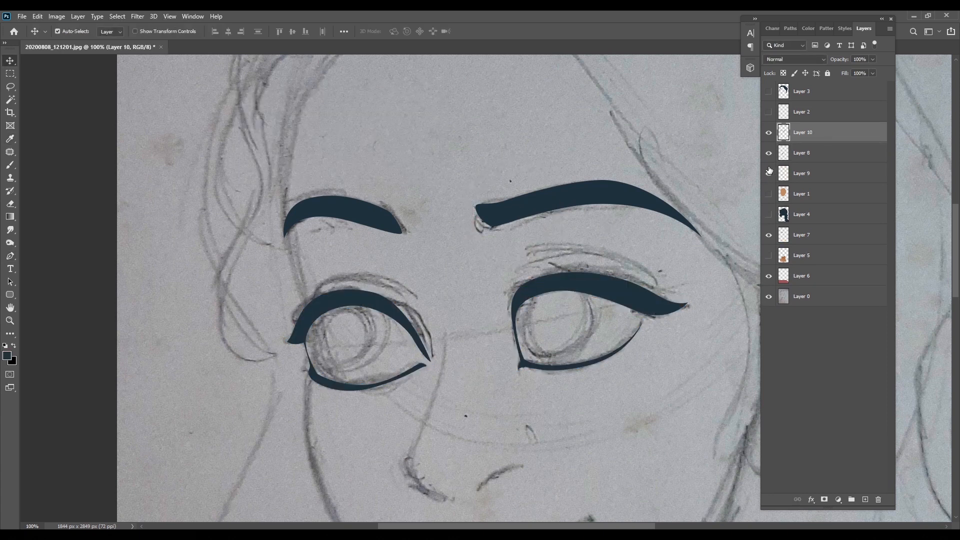
Step: Show the face, back hair and neck layers again beneath the eye outlines
{"action": "left_click", "coordinate": [769, 194]}
{"action": "left_click", "coordinate": [769, 193]}
{"action": "left_click", "coordinate": [769, 193]}
{"action": "left_click", "coordinate": [769, 215]}
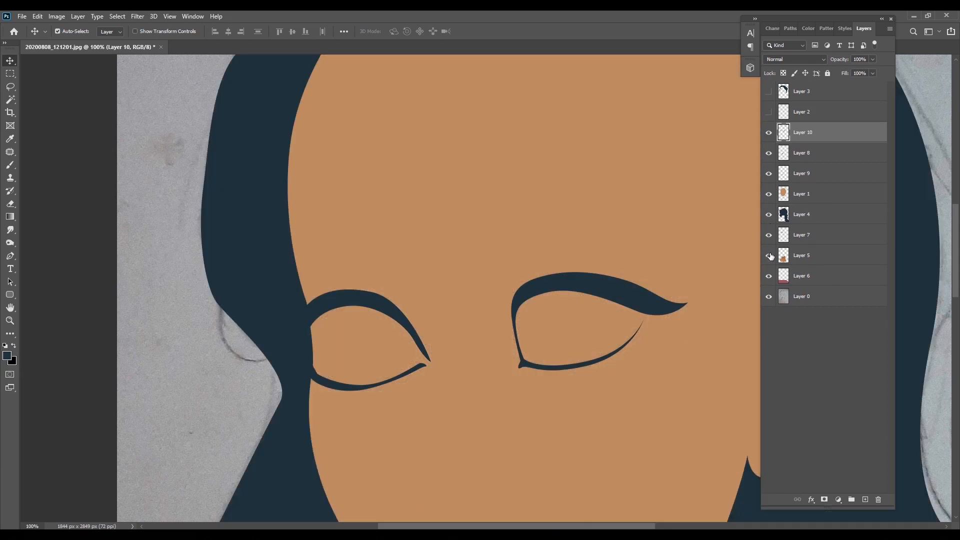
Step: Move the eyebrow layer directly above the face layer and show the hidden front hair layers again
{"action": "double_click", "coordinate": [802, 235]}
{"action": "left_click_drag", "start_coordinate": [844, 234], "coordinate": [833, 189]}
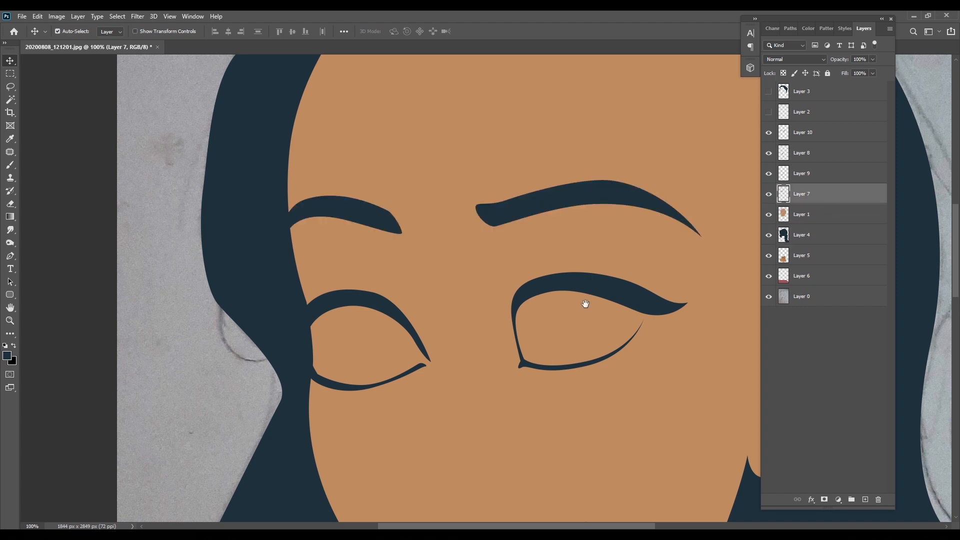
{"action": "left_click_drag", "start_coordinate": [580, 291], "coordinate": [572, 199]}
{"action": "scroll", "coordinate": [566, 165], "scroll_direction": "up", "scroll_amount": 5}
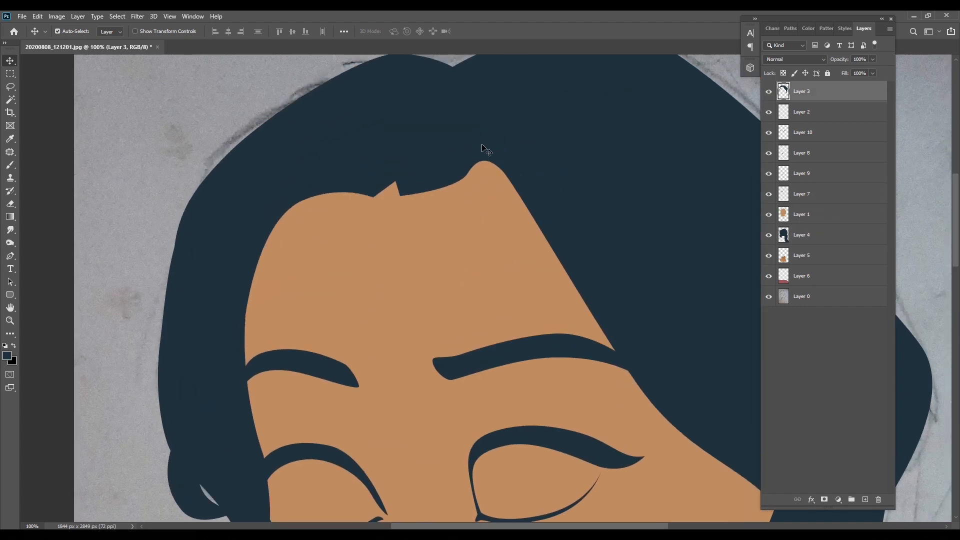
Step: Trace a smoother hairline from the parting down the swept front hair with the Pen tool and fill it with the dark hair blue
{"action": "key", "text": "p"}
{"action": "left_click", "coordinate": [393, 177]}
{"action": "left_click", "coordinate": [399, 195]}
{"action": "left_click_drag", "start_coordinate": [453, 197], "coordinate": [461, 198]}
{"action": "left_click_drag", "start_coordinate": [551, 259], "coordinate": [596, 317]}
{"action": "left_click_drag", "start_coordinate": [639, 364], "coordinate": [673, 388]}
{"action": "left_click_drag", "start_coordinate": [685, 188], "coordinate": [609, 104]}
{"action": "left_click_drag", "start_coordinate": [487, 68], "coordinate": [460, 79]}
{"action": "key", "text": "ctrl+Return"}
{"action": "key", "text": "alt+BackSpace"}
{"action": "key", "text": "ctrl+d"}
Step: Trace closed Pen paths around both eye openings, keeping the edges within the dark lash and lid lines
{"action": "left_click_drag", "start_coordinate": [549, 327], "coordinate": [567, 95]}
{"action": "key", "text": "p"}
{"action": "left_click_drag", "start_coordinate": [516, 208], "coordinate": [536, 204]}
{"action": "left_click_drag", "start_coordinate": [603, 222], "coordinate": [625, 232]}
{"action": "left_click", "coordinate": [622, 235]}
{"action": "left_click", "coordinate": [516, 208]}
{"action": "left_click_drag", "start_coordinate": [322, 218], "coordinate": [345, 220]}
{"action": "left_click", "coordinate": [384, 247]}
{"action": "left_click", "coordinate": [402, 280]}
{"action": "left_click", "coordinate": [392, 288]}
{"action": "left_click_drag", "start_coordinate": [330, 310], "coordinate": [301, 311]}
{"action": "left_click", "coordinate": [287, 296]}
{"action": "left_click_drag", "start_coordinate": [281, 247], "coordinate": [287, 237]}
{"action": "left_click", "coordinate": [322, 219]}
Step: Fill the eye openings with pale peach #e5c4a6 and send their layer below the lash outlines
{"action": "key", "text": "ctrl+Return"}
{"action": "left_click", "coordinate": [7, 355]}
{"action": "left_click", "coordinate": [326, 185]}
{"action": "left_click", "coordinate": [649, 242]}
{"action": "left_click", "coordinate": [713, 231]}
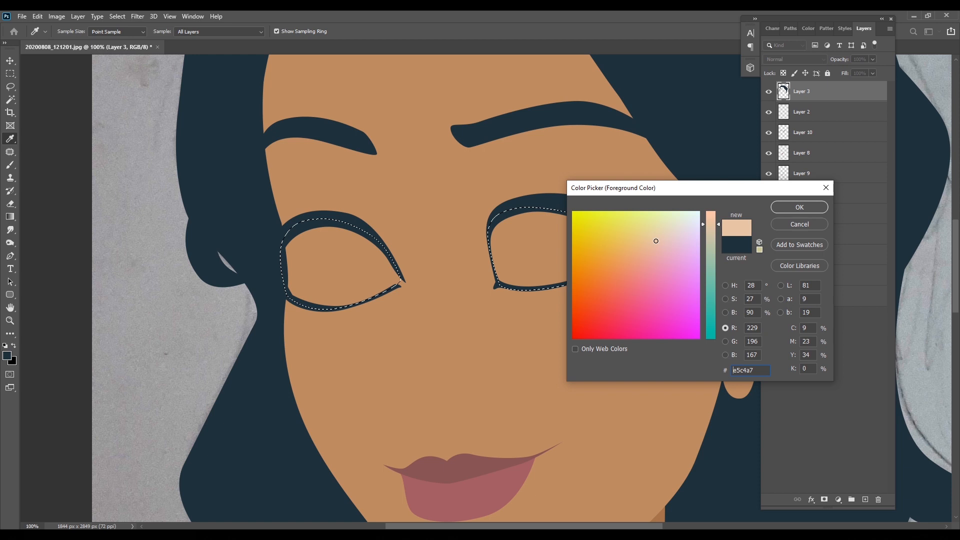
{"action": "key", "text": "Return"}
{"action": "key", "text": "v"}
{"action": "key", "text": "alt+BackSpace"}
{"action": "key", "text": "ctrl+d"}
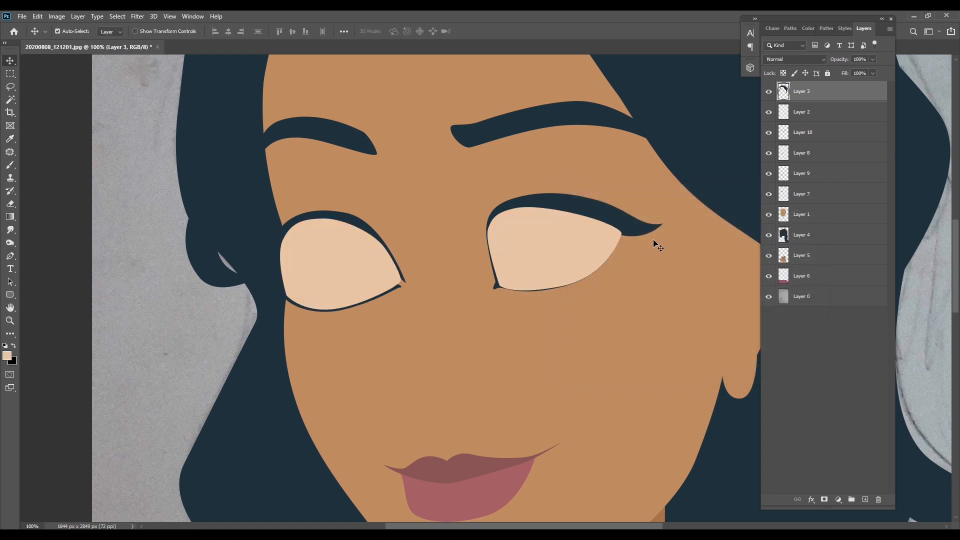
{"action": "key", "text": "ctrl+bracketleft"}
{"action": "key", "text": "ctrl+bracketleft"}
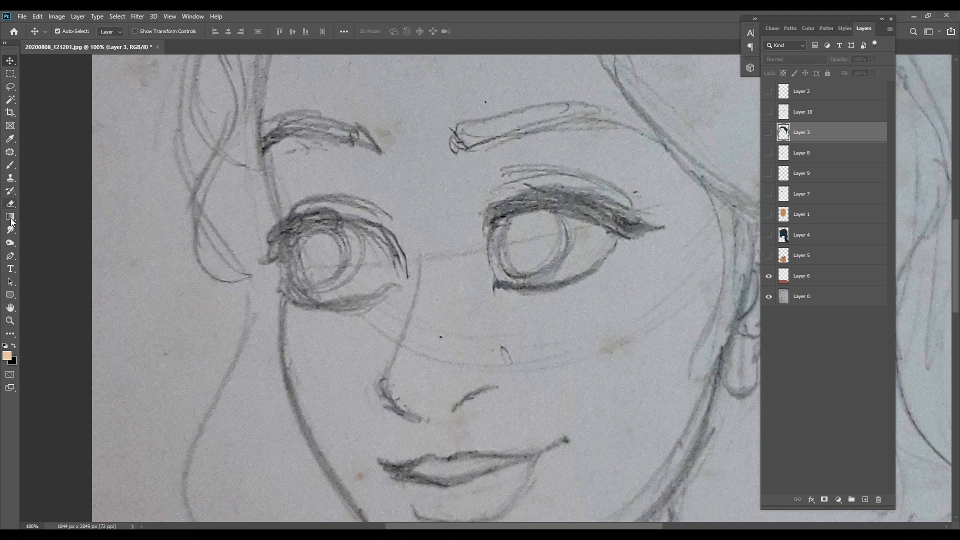
Step: Show the hidden artwork layers again and draw an ellipse path for the iris inside the nearer eye
{"action": "left_click", "coordinate": [10, 298]}
{"action": "right_click", "coordinate": [10, 300]}
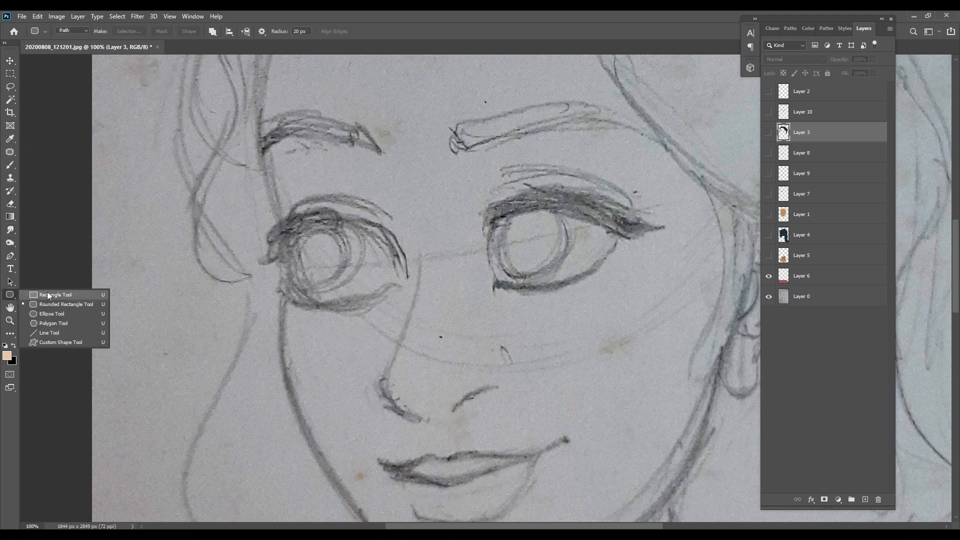
{"action": "left_click", "coordinate": [69, 315]}
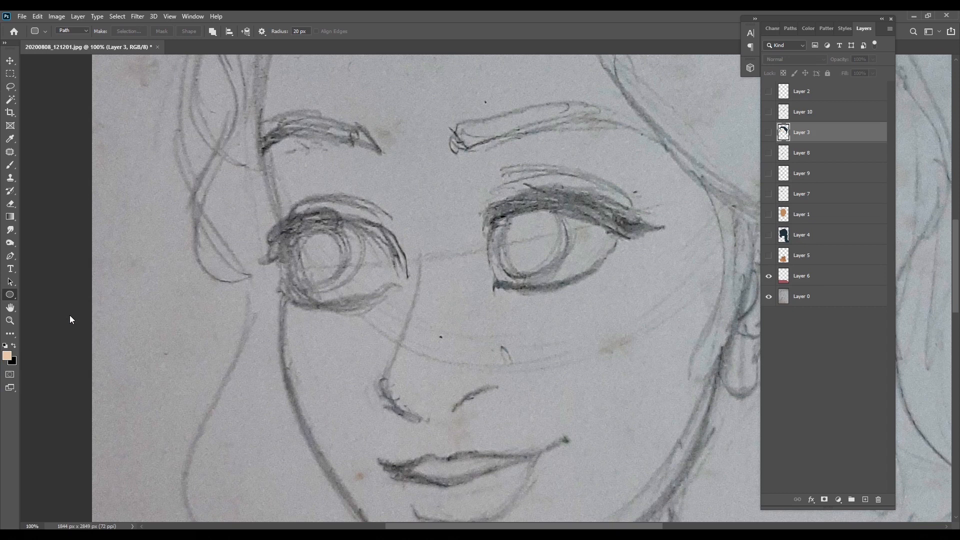
{"action": "left_click_drag", "start_coordinate": [767, 145], "coordinate": [768, 263]}
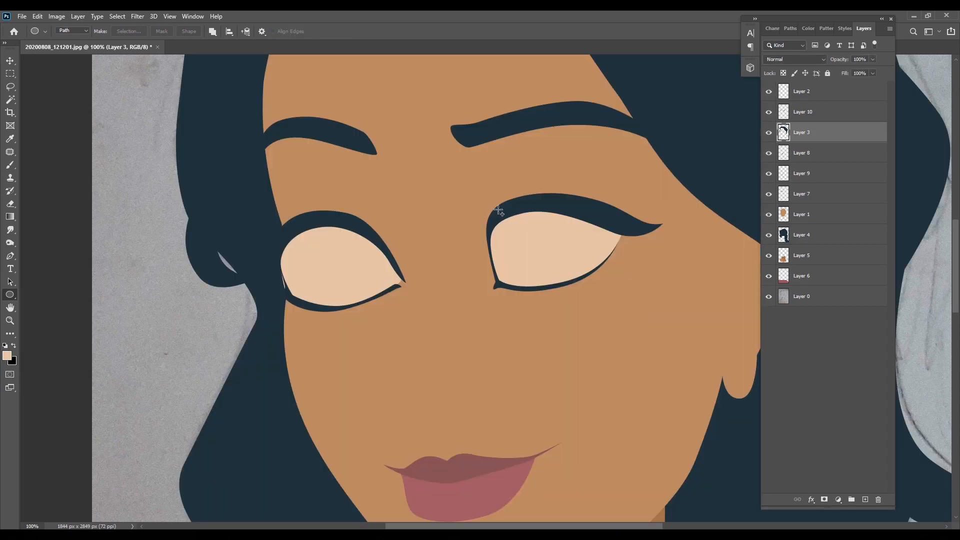
{"action": "left_click_drag", "start_coordinate": [497, 211], "coordinate": [577, 292]}
Step: Scale the iris path to about 104.6% and rotate it about -7° to fit the nearer eye, converting it to a regular path
{"action": "key", "text": "ctrl+t"}
{"action": "left_click_drag", "start_coordinate": [550, 247], "coordinate": [548, 248]}
{"action": "left_click_drag", "start_coordinate": [554, 210], "coordinate": [557, 206]}
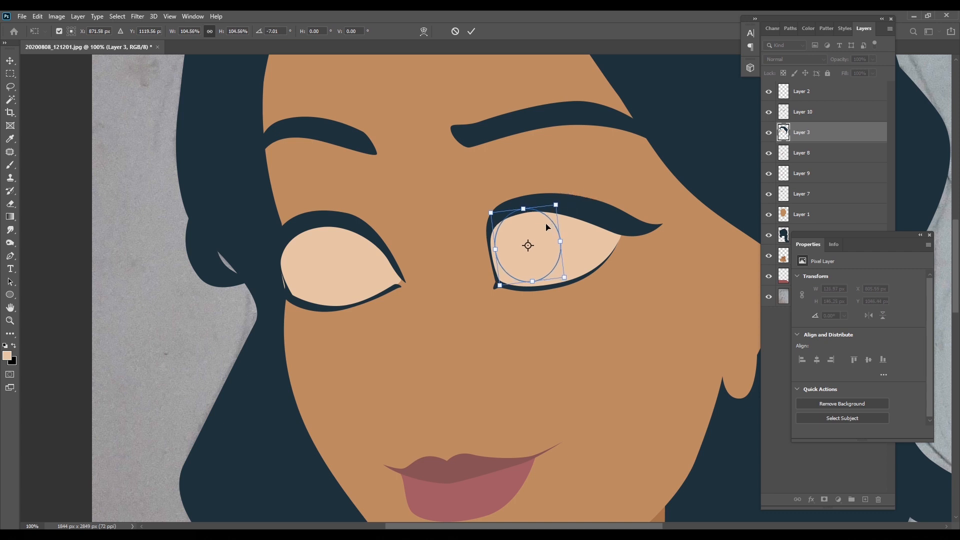
{"action": "key", "text": "u"}
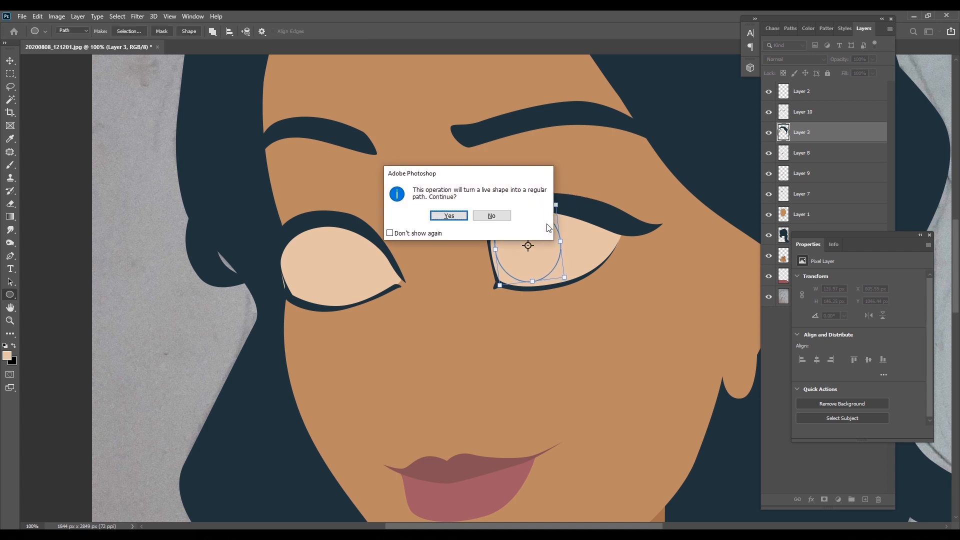
{"action": "key", "text": "Return"}
Step: Convert the iris path to a selection and fill it on a new layer with a dark blue slightly brighter than the lashes
{"action": "key", "text": "ctrl+Return"}
{"action": "key", "text": "ctrl+shift+n"}
{"action": "key", "text": "Return"}
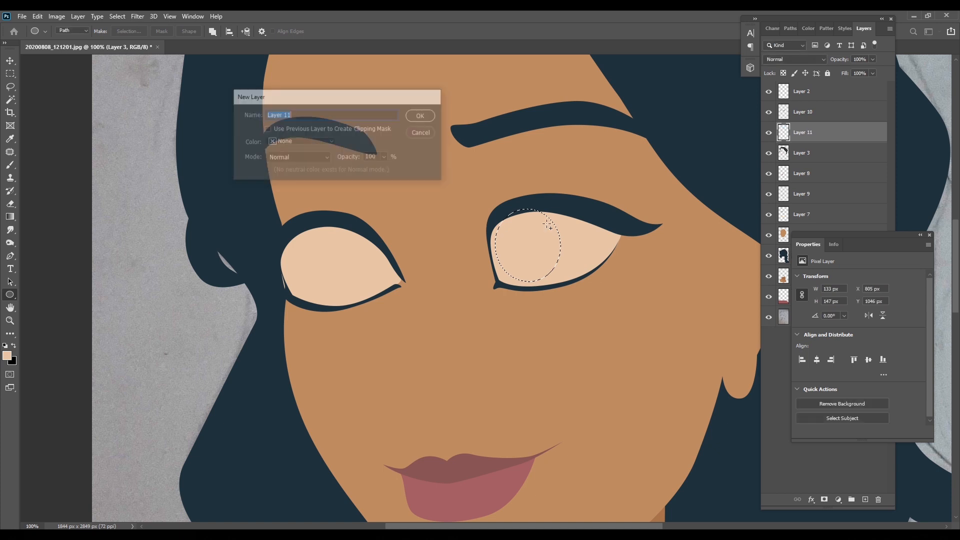
{"action": "left_click", "coordinate": [7, 356]}
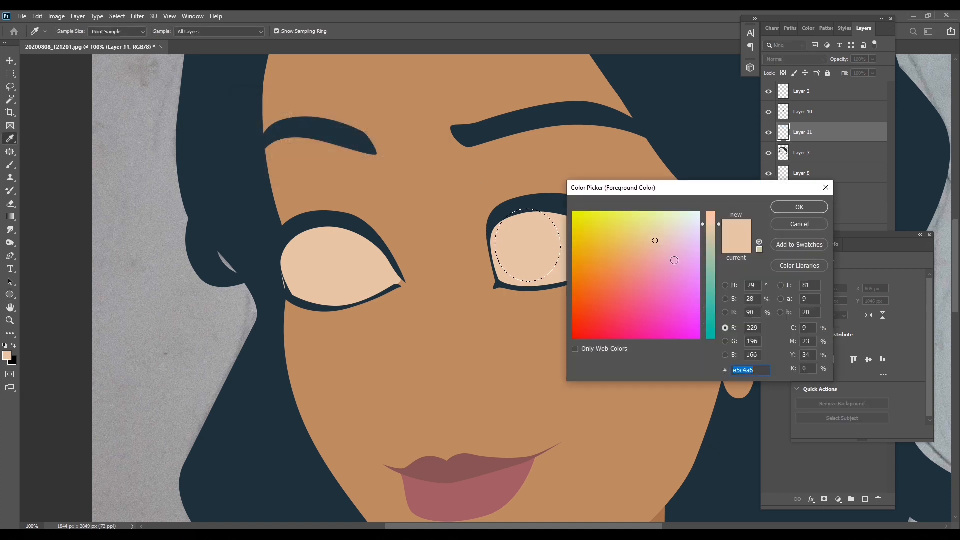
{"action": "left_click", "coordinate": [629, 281]}
{"action": "left_click", "coordinate": [546, 205]}
{"action": "left_click_drag", "start_coordinate": [615, 312], "coordinate": [610, 309]}
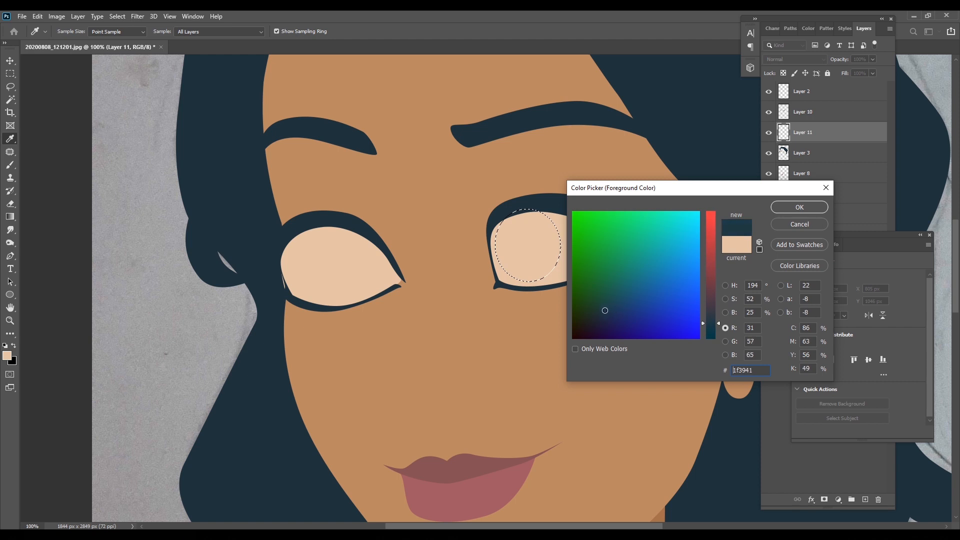
{"action": "key", "text": "Return"}
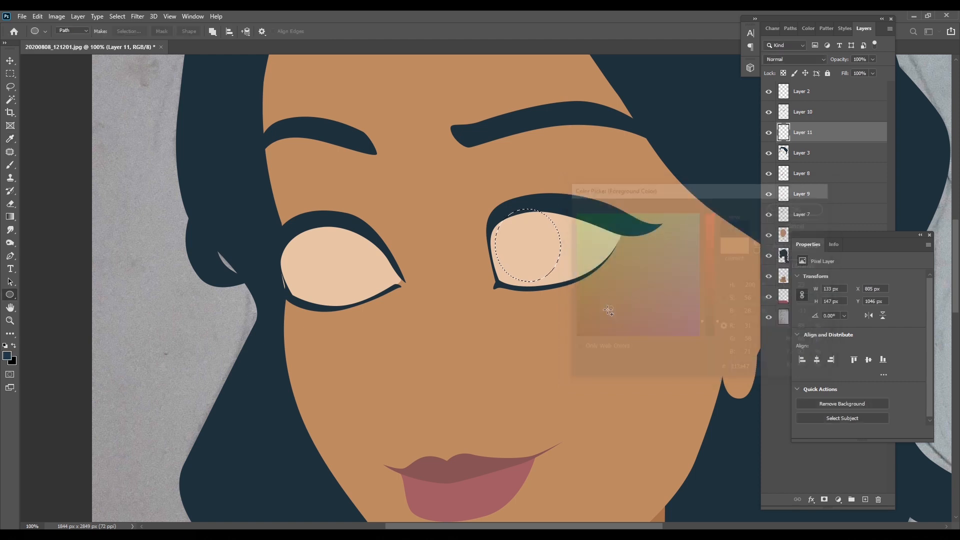
{"action": "key", "text": "alt+BackSpace"}
Step: Duplicate the iris layer and scale the copy down inside the iris to form the pupil
{"action": "key", "text": "ctrl+t"}
{"action": "key", "text": "Return"}
{"action": "key", "text": "z"}
{"action": "left_click", "coordinate": [530, 245]}
{"action": "key", "text": "v"}
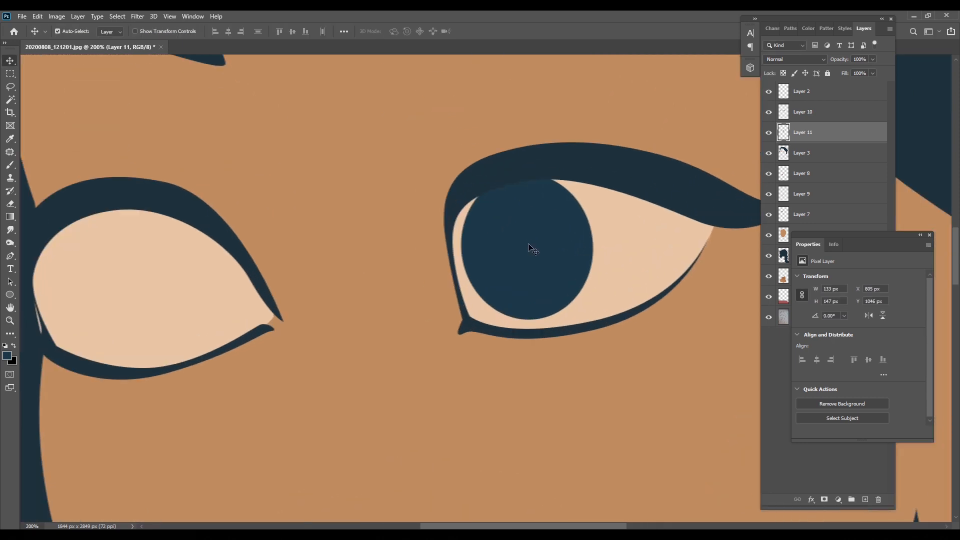
{"action": "left_click_drag", "start_coordinate": [530, 246], "coordinate": [536, 259]}
{"action": "left_click_drag", "start_coordinate": [828, 135], "coordinate": [866, 500]}
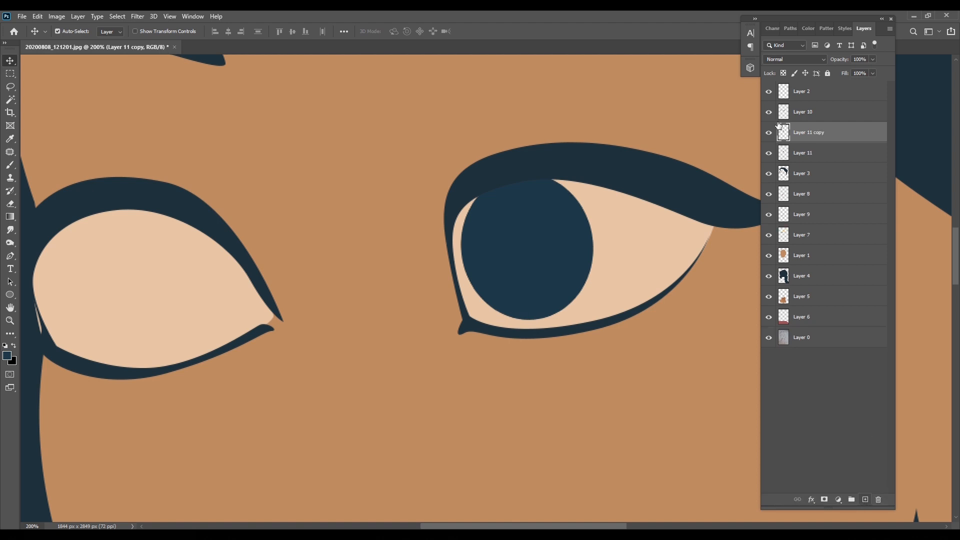
{"action": "key", "text": "ctrl+t"}
{"action": "left_click_drag", "start_coordinate": [594, 172], "coordinate": [574, 196]}
{"action": "key", "text": "Return"}
Step: Recolour the pupil with the dark blue sampled from the lash line and darken it to near black using Levels
{"action": "key", "text": "i"}
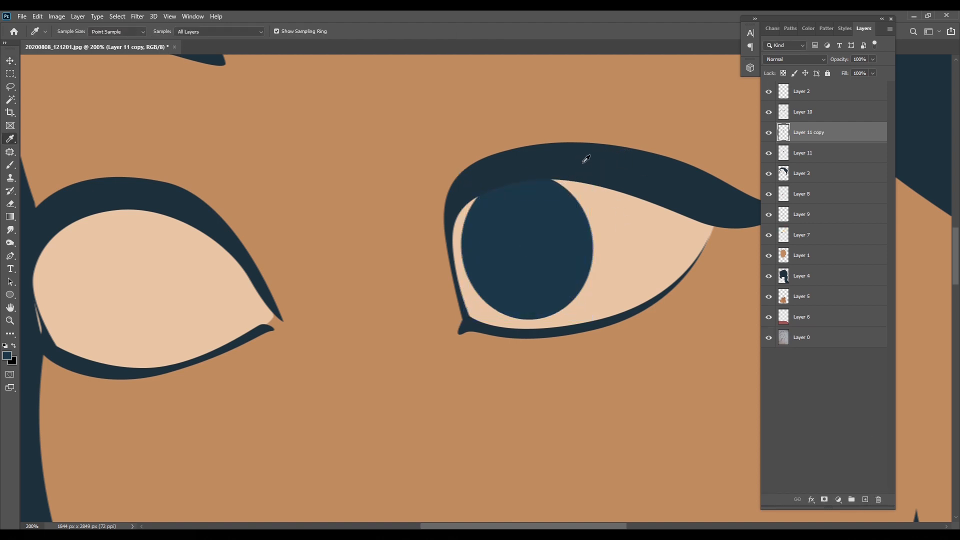
{"action": "left_click", "coordinate": [586, 159]}
{"action": "key", "text": "alt+shift+BackSpace"}
{"action": "key", "text": "v"}
{"action": "key", "text": "i"}
{"action": "key", "text": "ctrl+l"}
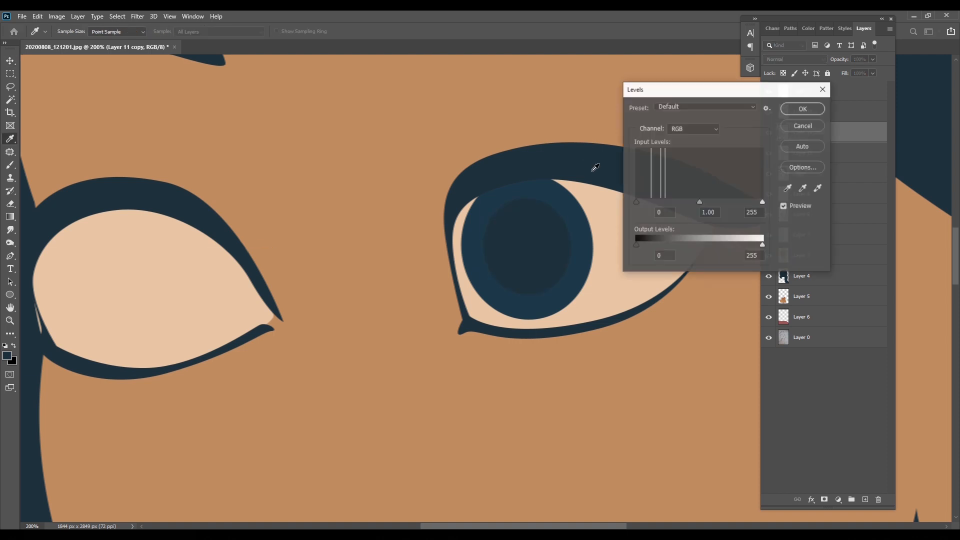
{"action": "left_click_drag", "start_coordinate": [637, 201], "coordinate": [655, 201]}
{"action": "key", "text": "Return"}
Step: Scale the pupil to about 77.7% and place it slightly above the centre of the iris
{"action": "key", "text": "ctrl+t"}
{"action": "left_click_drag", "start_coordinate": [573, 197], "coordinate": [550, 220]}
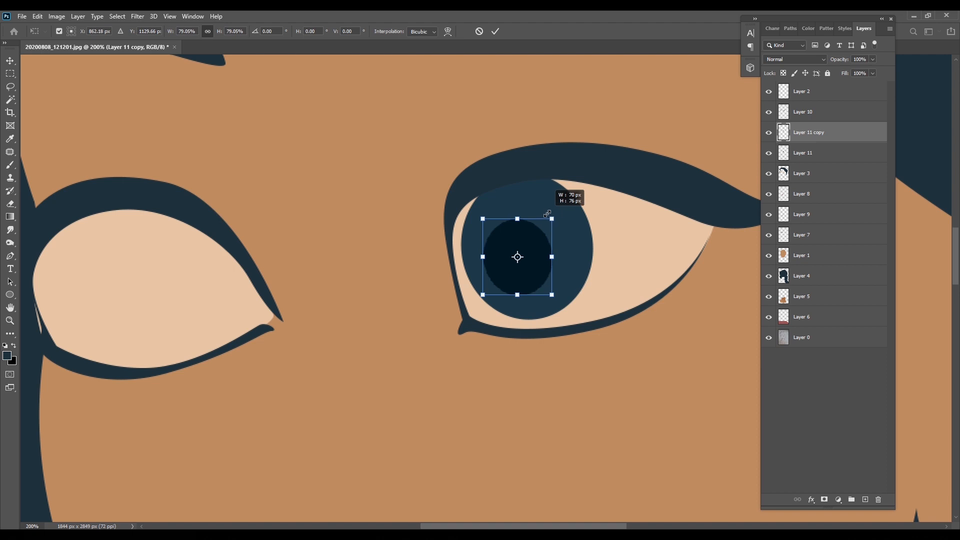
{"action": "left_click_drag", "start_coordinate": [530, 251], "coordinate": [540, 229]}
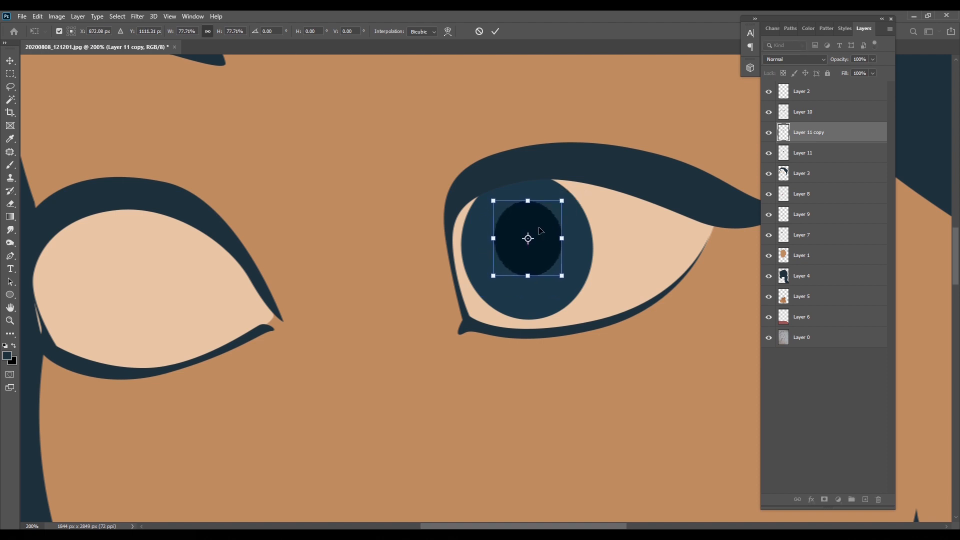
{"action": "key", "text": "Return"}
Step: Shade the upper part of the iris darker with a smaller Burn brush, using Midtones at 20% exposure
{"action": "left_click", "coordinate": [563, 200]}
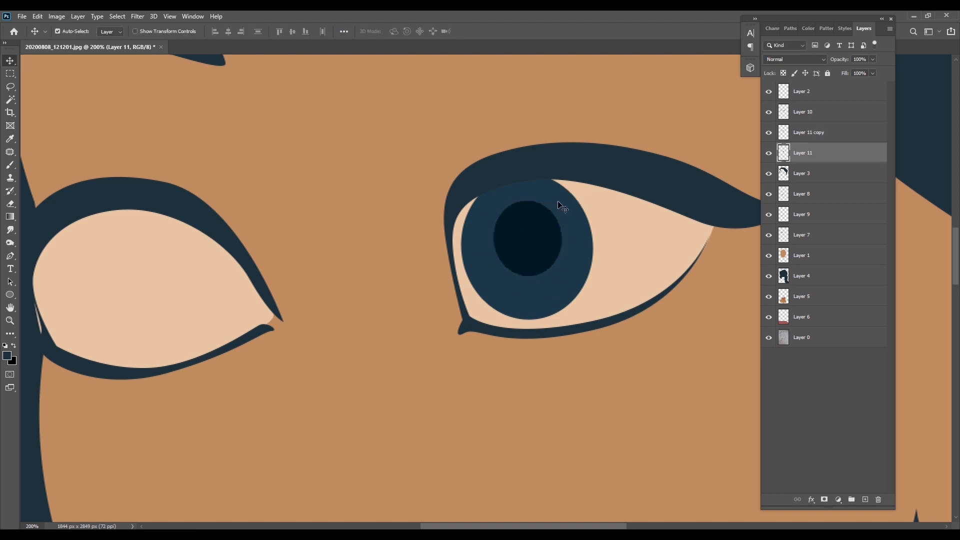
{"action": "key", "text": "o"}
{"action": "key", "text": "bracketleft"}
{"action": "key", "text": "bracketleft"}
{"action": "key", "text": "bracketleft"}
{"action": "key", "text": "bracketleft"}
{"action": "key", "text": "bracketleft"}
{"action": "key", "text": "bracketleft"}
{"action": "key", "text": "bracketleft"}
{"action": "key", "text": "bracketleft"}
{"action": "key", "text": "bracketleft"}
{"action": "key", "text": "bracketleft"}
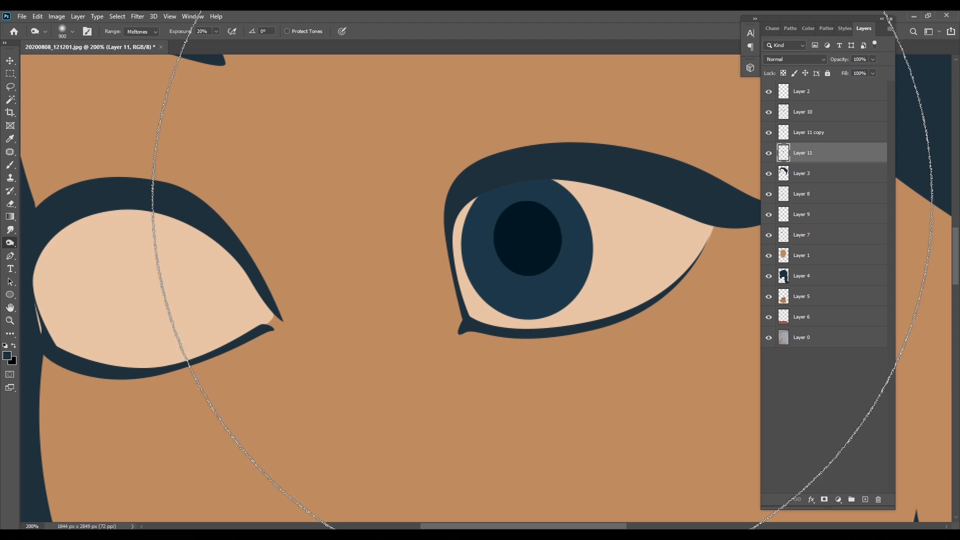
{"action": "mouse_move", "coordinate": [432, 207]}
{"action": "left_mouse_down"}
{"action": "mouse_move", "coordinate": [490, 210]}
{"action": "mouse_move", "coordinate": [665, 157]}
{"action": "mouse_move", "coordinate": [440, 260]}
{"action": "mouse_move", "coordinate": [644, 188]}
{"action": "left_mouse_up"}
{"action": "key", "text": "v"}
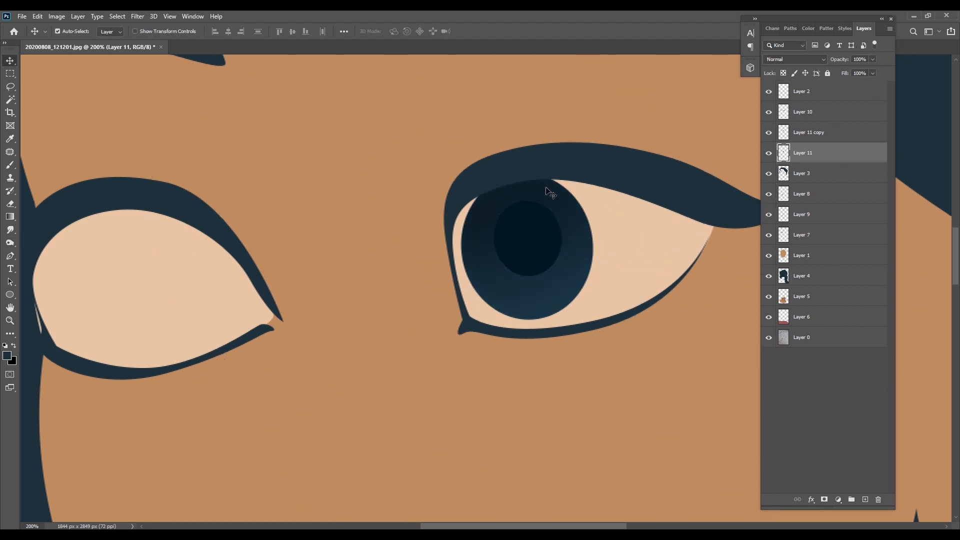
{"action": "left_click_drag", "start_coordinate": [542, 215], "coordinate": [589, 225]}
{"action": "key", "text": "ctrl+z"}
{"action": "left_click", "coordinate": [569, 216], "text": "shift"}
{"action": "key", "text": "ctrl+z"}
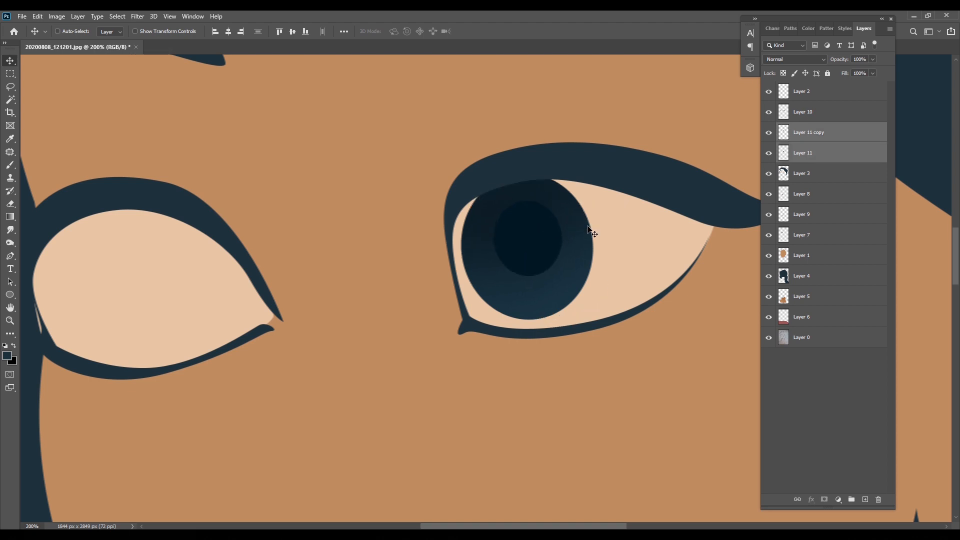
{"action": "key", "text": "ctrl+e"}
{"action": "key", "text": "ctrl+z"}
Step: Merge the pupil and shaded iris layers into a single layer
{"action": "left_click", "coordinate": [826, 144]}
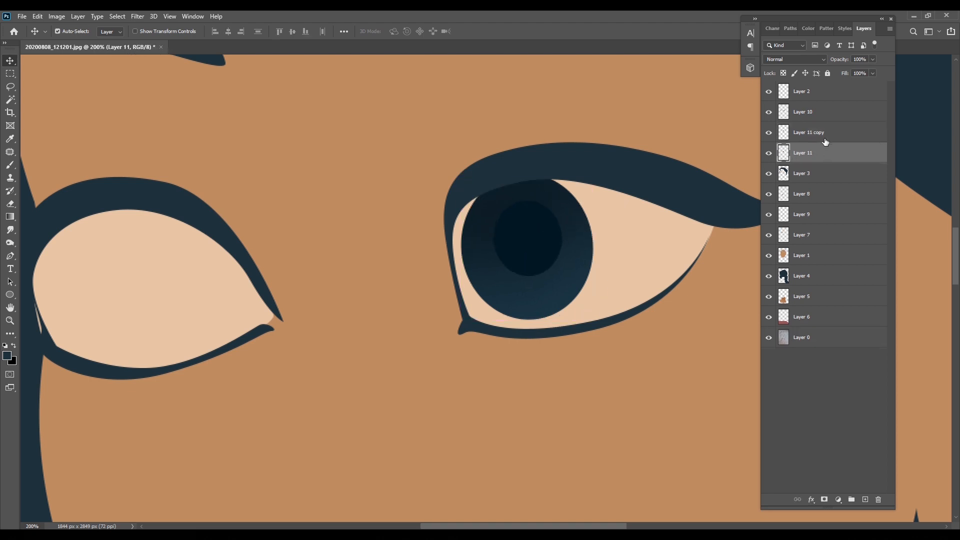
{"action": "left_click", "coordinate": [835, 135], "text": "shift"}
{"action": "left_click_drag", "start_coordinate": [531, 242], "coordinate": [554, 243]}
{"action": "key", "text": "ctrl+z"}
{"action": "key", "text": "ctrl+e"}
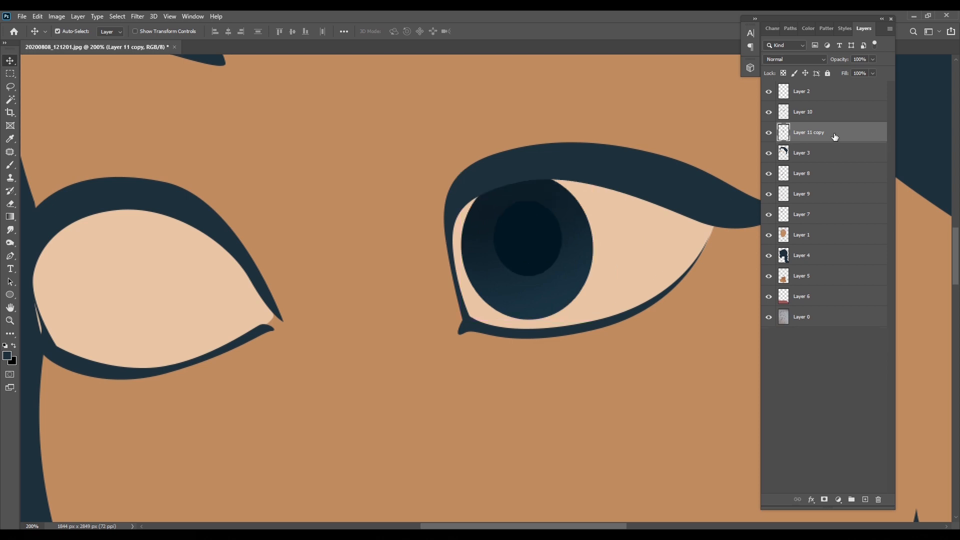
Step: Draw two small circular highlight paths on opposite sides of the iris, the outer one about 25 px wide, and convert them to a selection
{"action": "key", "text": "u"}
{"action": "left_click_drag", "start_coordinate": [482, 227], "coordinate": [502, 248]}
{"action": "left_click_drag", "start_coordinate": [572, 206], "coordinate": [597, 230]}
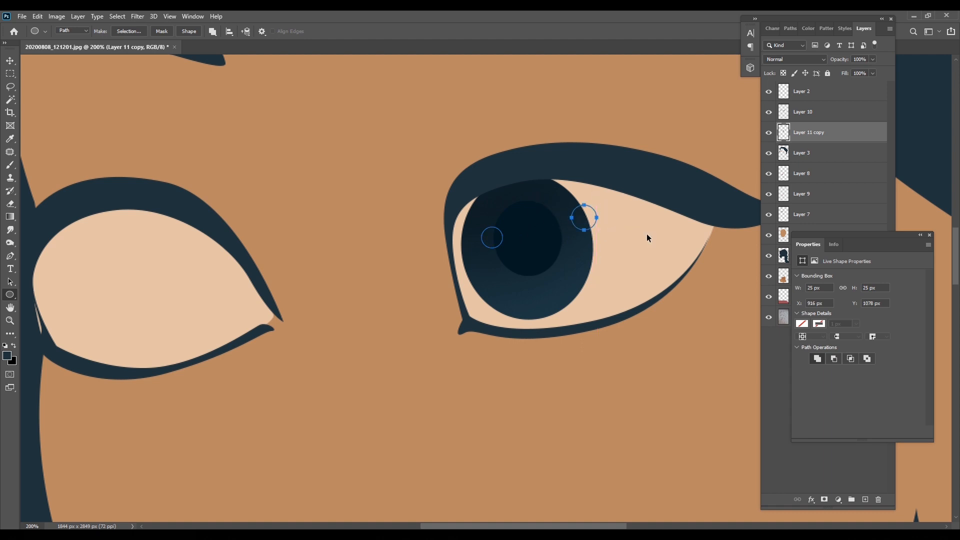
{"action": "key", "text": "ctrl+Return"}
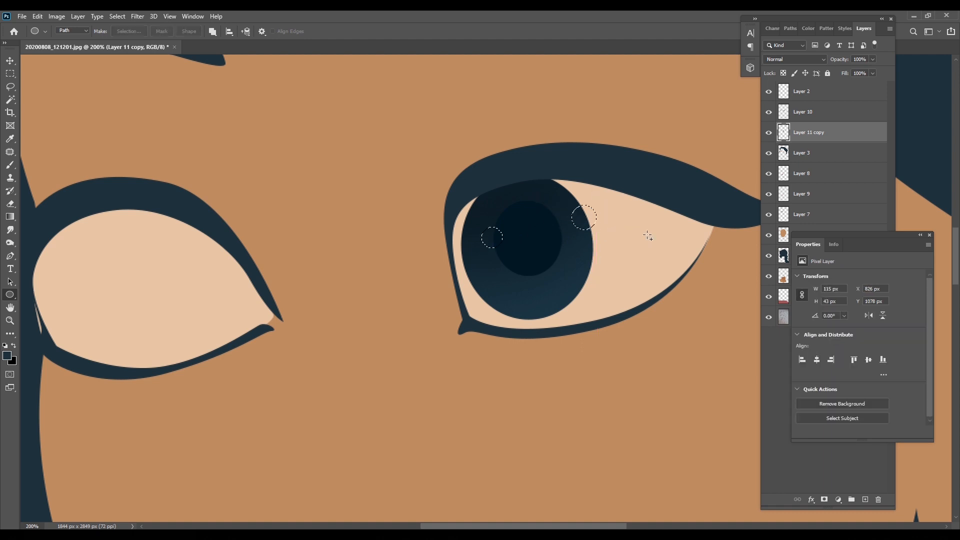
Step: Set the foreground colour to off-white #e5e7cf and choose the Soft Round Pressure Opacity brush
{"action": "left_click", "coordinate": [8, 357]}
{"action": "left_click", "coordinate": [122, 289]}
{"action": "left_click", "coordinate": [676, 225]}
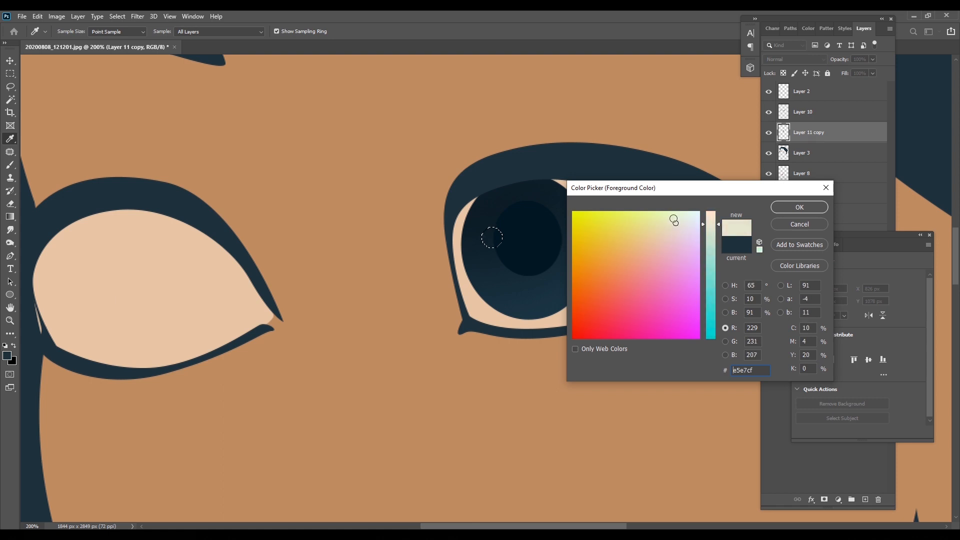
{"action": "key", "text": "Return"}
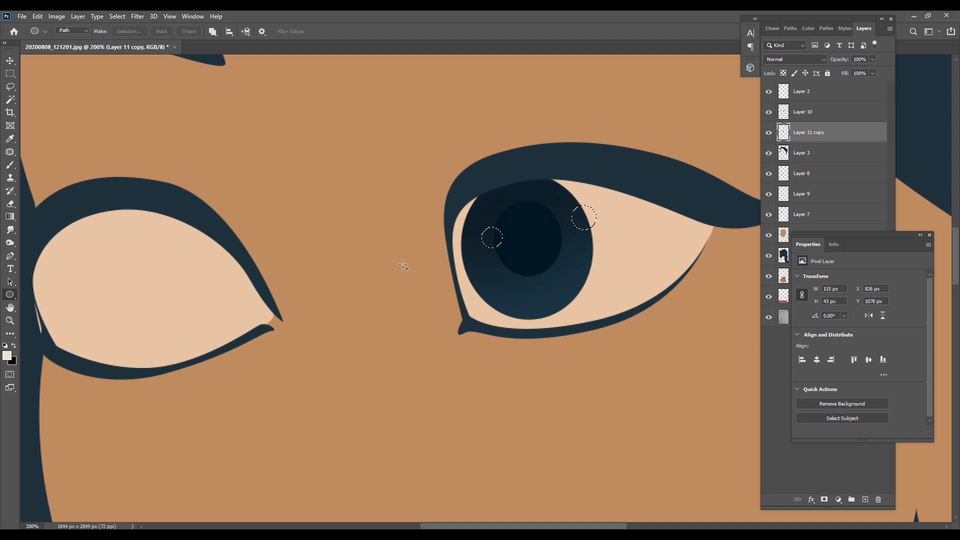
{"action": "key", "text": "b"}
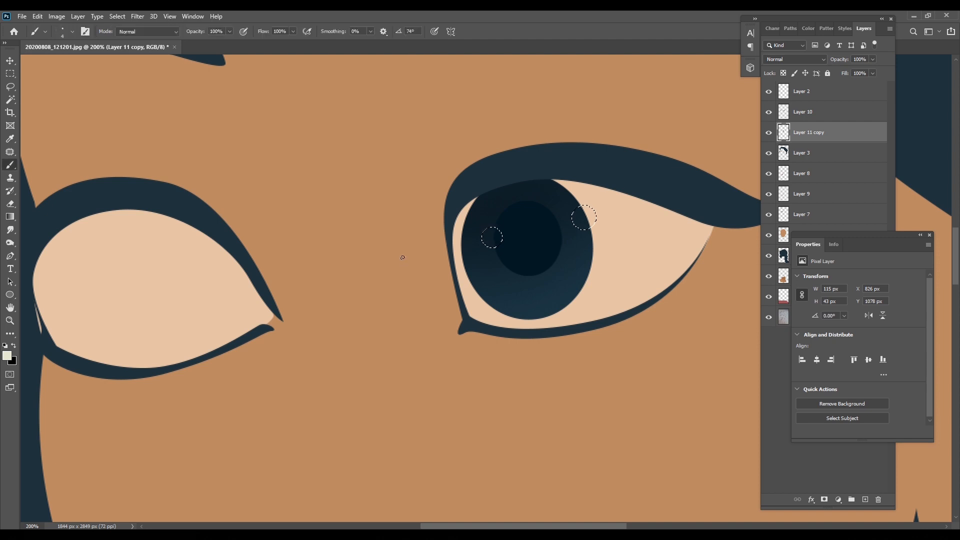
{"action": "right_click", "coordinate": [403, 257]}
{"action": "double_click", "coordinate": [541, 273]}
{"action": "right_click", "coordinate": [353, 262]}
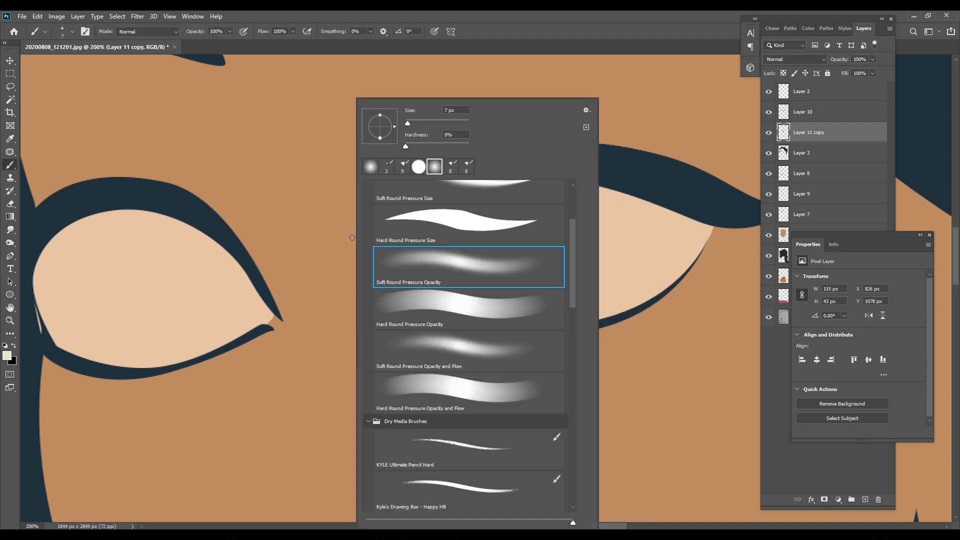
{"action": "left_click", "coordinate": [305, 214]}
Step: Paint soft off-white highlights inside the two circular selections with an enlarged brush and clear the selection
{"action": "key", "text": "]"}
{"action": "key", "text": "]"}
{"action": "key", "text": "]"}
{"action": "key", "text": "]"}
{"action": "key", "text": "]"}
{"action": "key", "text": "]"}
{"action": "key", "text": "]"}
{"action": "key", "text": "]"}
{"action": "key", "text": "]"}
{"action": "left_click", "coordinate": [481, 219]}
{"action": "key", "text": "]"}
{"action": "key", "text": "]"}
{"action": "left_click", "coordinate": [579, 205]}
{"action": "key", "text": "ctrl+d"}
Step: Duplicate the finished iris with its pupil and highlights, and position the copy in the far eye
{"action": "key", "text": "v"}
{"action": "left_click_drag", "start_coordinate": [483, 251], "coordinate": [560, 195]}
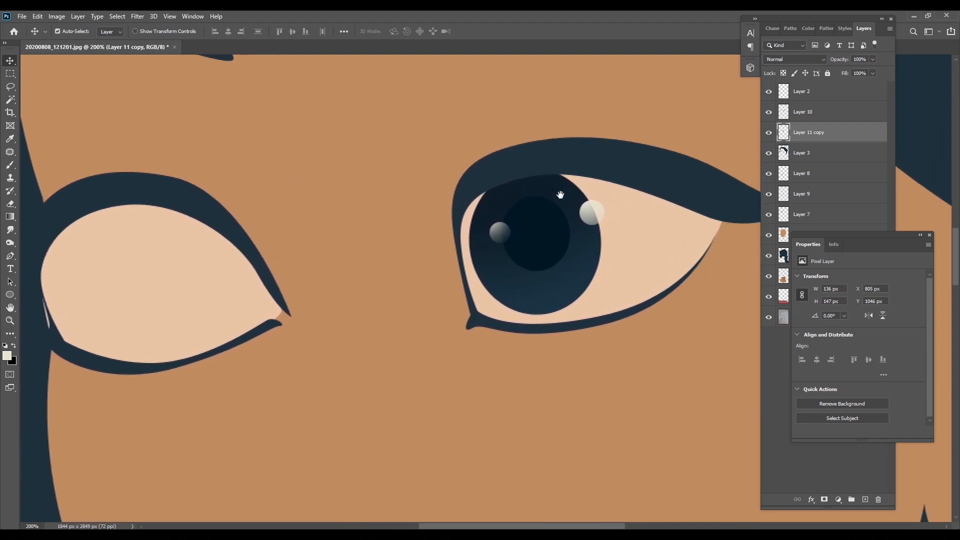
{"action": "left_click_drag", "start_coordinate": [580, 229], "coordinate": [350, 246], "text": "alt"}
{"action": "left_click_drag", "start_coordinate": [381, 225], "coordinate": [293, 240]}
{"action": "left_click_drag", "start_coordinate": [396, 210], "coordinate": [234, 230]}
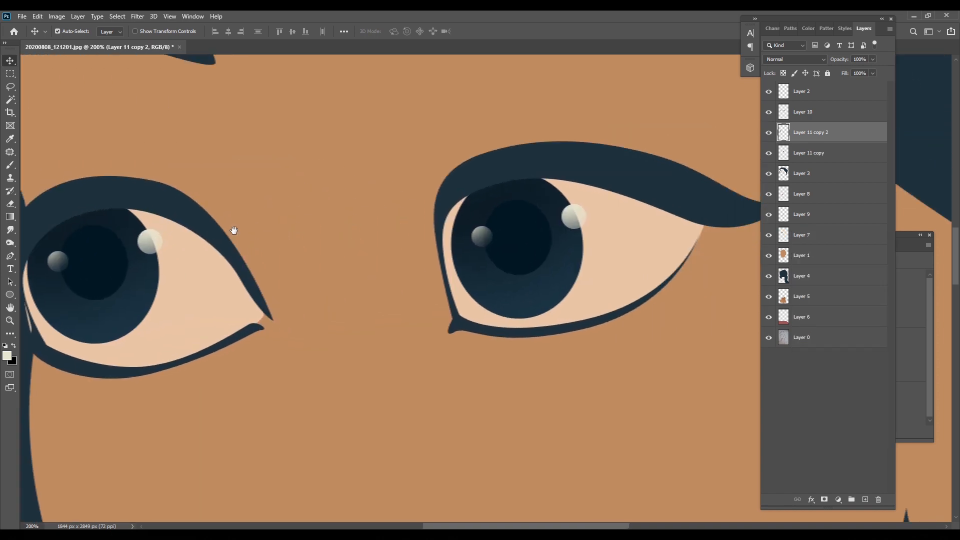
{"action": "key", "text": "ctrl+minus"}
{"action": "key", "text": "ctrl+minus"}
{"action": "key", "text": "ctrl+minus"}
{"action": "key", "text": "ctrl+minus"}
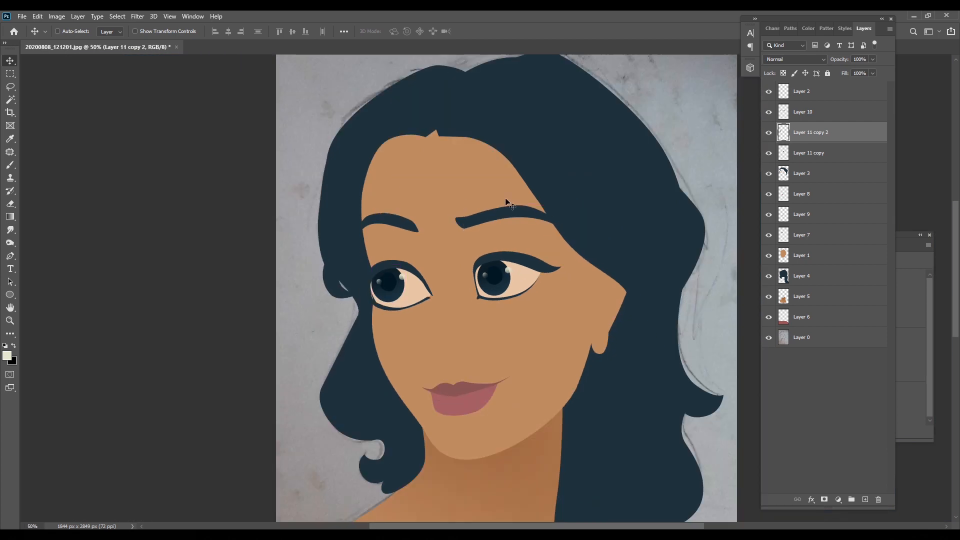
Step: Darken the eyebrows with a Levels adjustment, setting the midtone input to 0.8
{"action": "key", "text": "ctrl+0"}
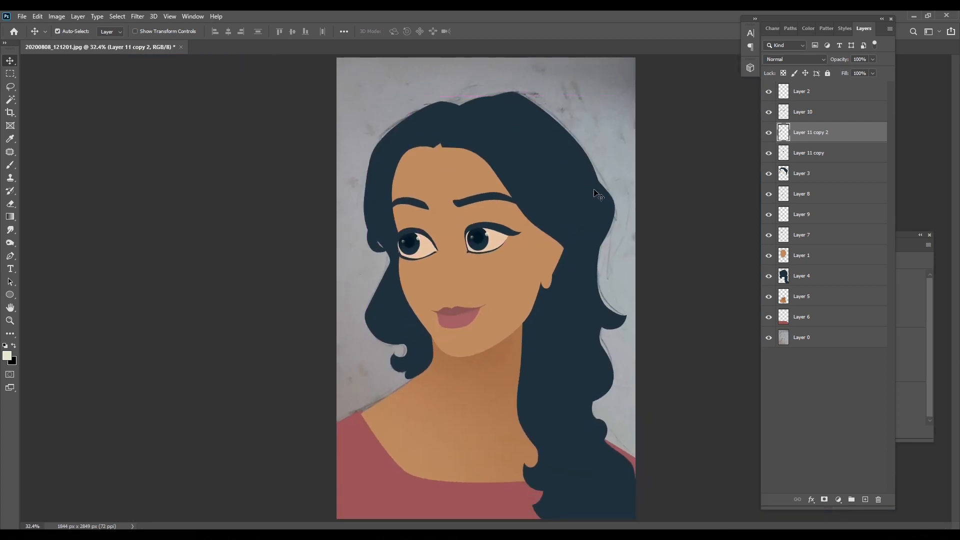
{"action": "key", "text": "z"}
{"action": "left_click", "coordinate": [448, 239]}
{"action": "left_click", "coordinate": [445, 247]}
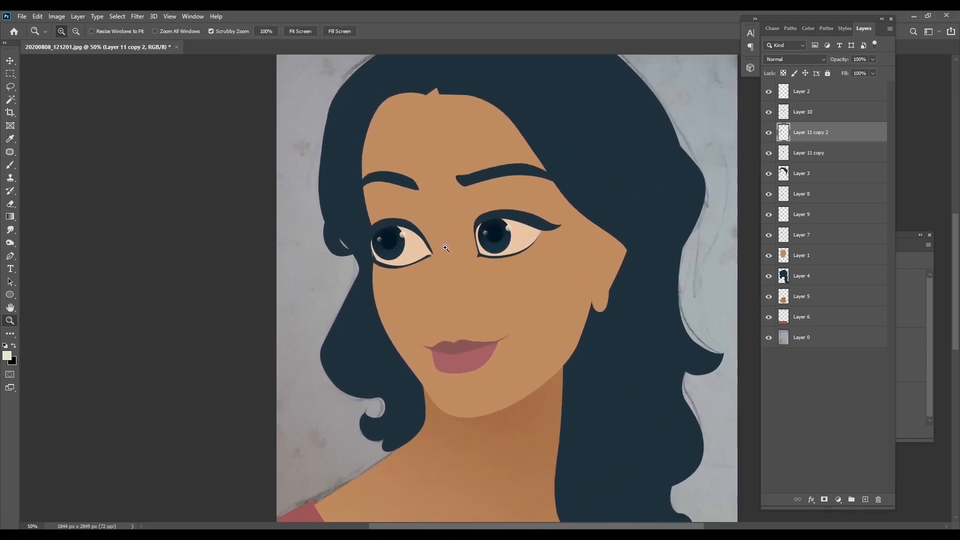
{"action": "left_click", "coordinate": [445, 222]}
{"action": "left_click", "coordinate": [455, 201]}
{"action": "key", "text": "v"}
{"action": "left_click", "coordinate": [508, 141], "text": "ctrl"}
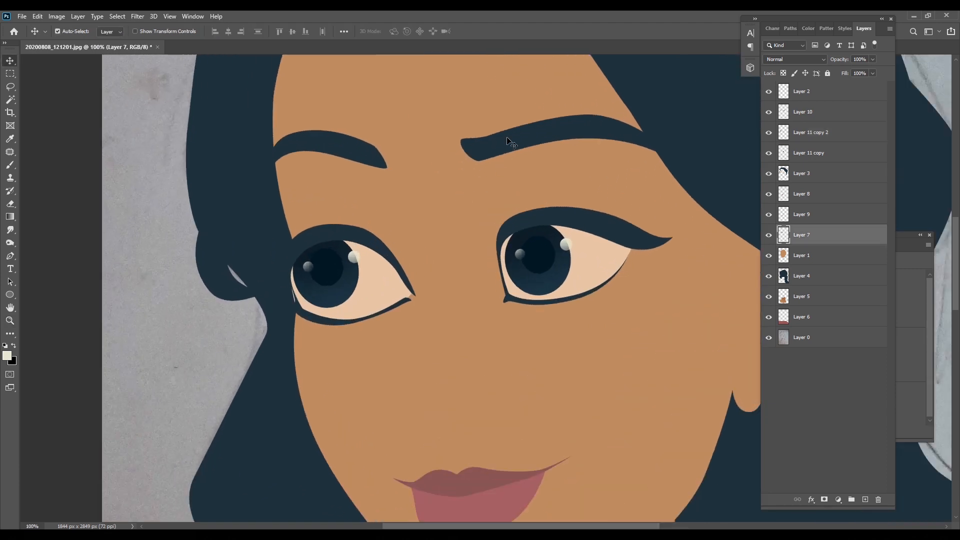
{"action": "key", "text": "ctrl+minus"}
{"action": "key", "text": "ctrl+l"}
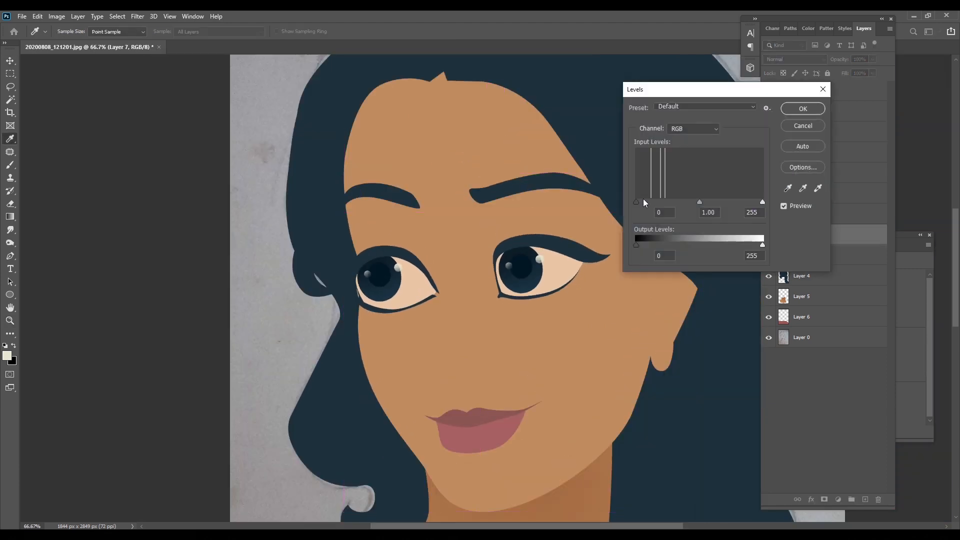
{"action": "left_click_drag", "start_coordinate": [698, 202], "coordinate": [710, 201]}
{"action": "key", "text": "Return"}
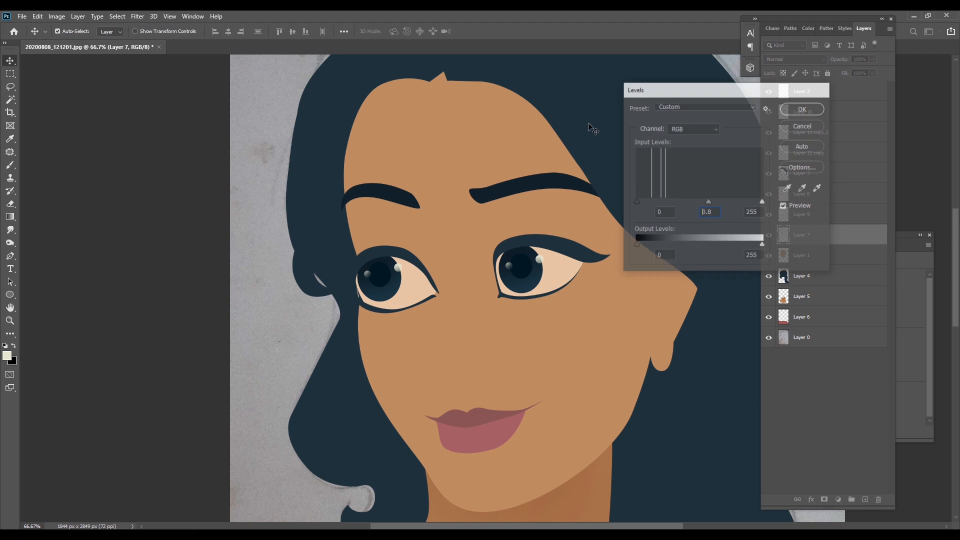
Step: Darken the front hair shape with a Levels adjustment, setting the midtone input to 0.82
{"action": "left_click", "coordinate": [590, 123]}
{"action": "key", "text": "ctrl+l"}
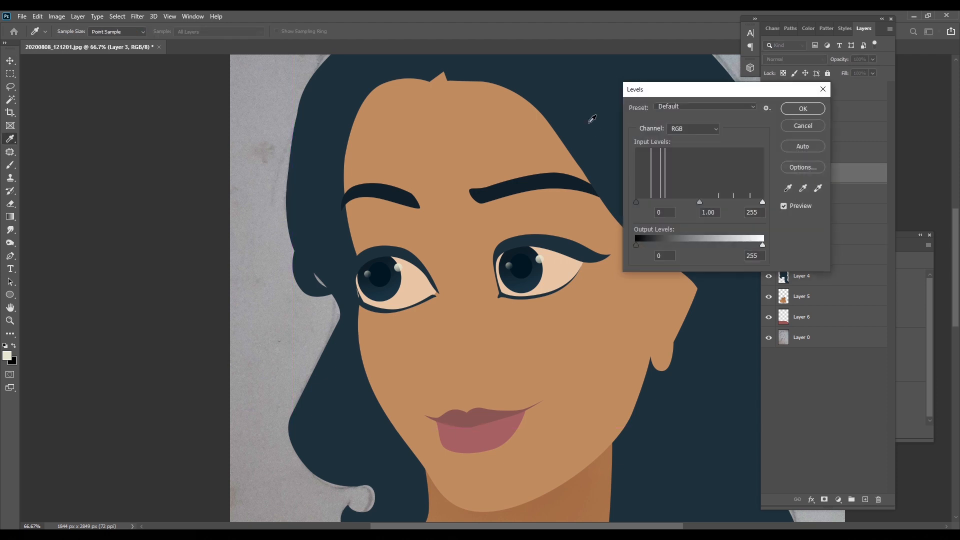
{"action": "left_click_drag", "start_coordinate": [700, 202], "coordinate": [709, 201]}
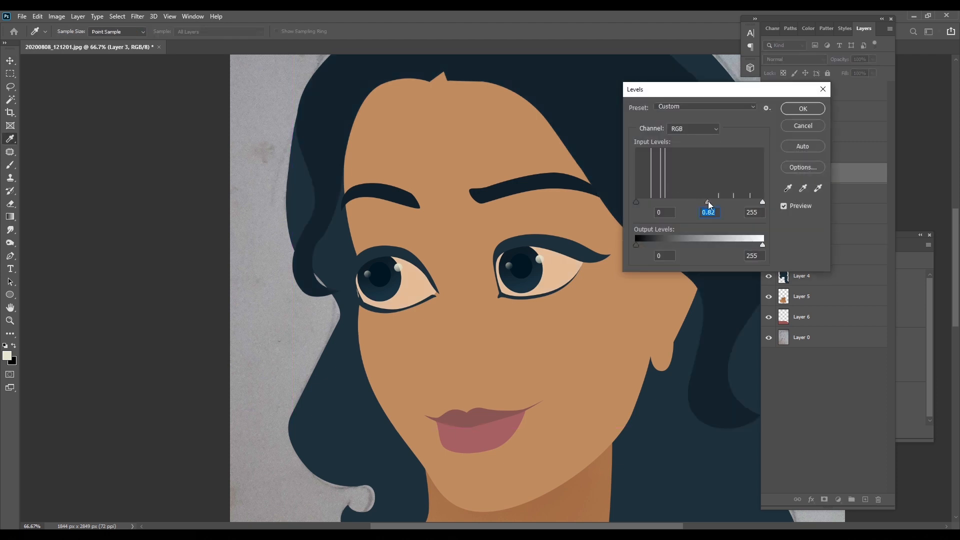
{"action": "key", "text": "Return"}
Step: Apply the same Levels adjustment to the back hair shape on Layer 4
{"action": "left_click", "coordinate": [670, 417]}
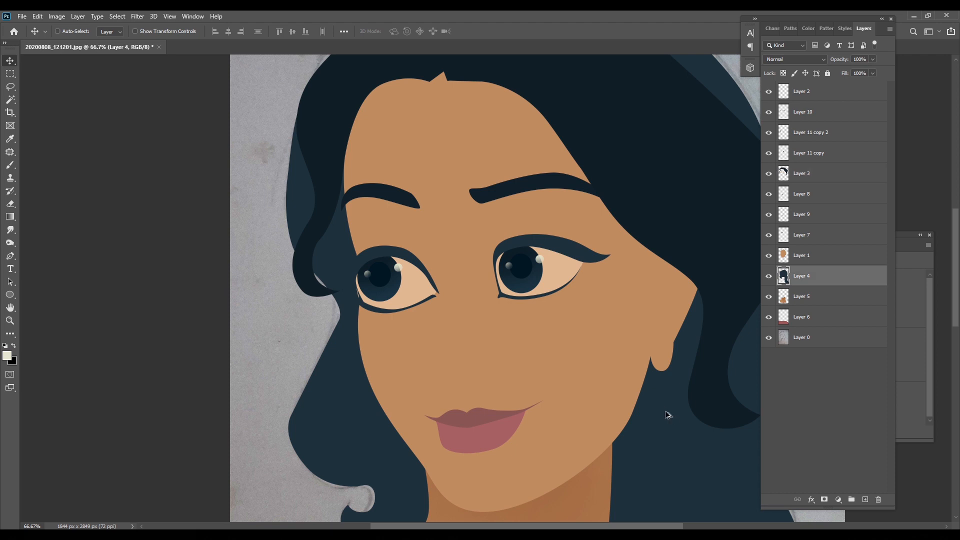
{"action": "key", "text": "ctrl+alt+l"}
{"action": "key", "text": "Return"}
{"action": "left_click_drag", "start_coordinate": [669, 412], "coordinate": [666, 386]}
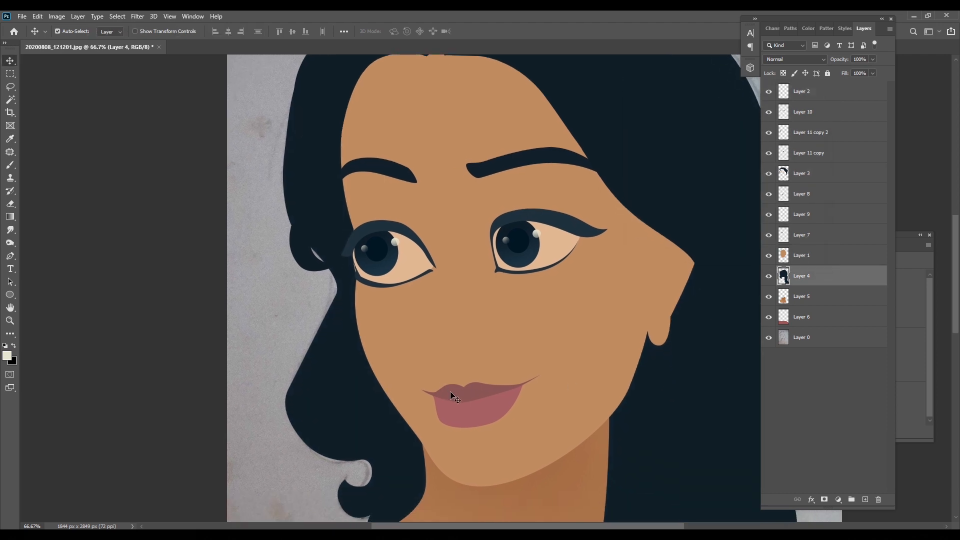
{"action": "left_click", "coordinate": [448, 392]}
{"action": "key", "text": "ctrl+l"}
{"action": "key", "text": "Escape"}
Step: Hide the painted layers and trace the sketched far nostril with a thin closed crescent path using the Pen tool
{"action": "mouse_move", "coordinate": [769, 275]}
{"action": "left_mouse_down"}
{"action": "mouse_move", "coordinate": [781, 117]}
{"action": "mouse_move", "coordinate": [769, 112]}
{"action": "mouse_move", "coordinate": [769, 174]}
{"action": "left_mouse_up"}
{"action": "key", "text": "z"}
{"action": "left_click", "coordinate": [455, 347]}
{"action": "left_click", "coordinate": [413, 361]}
{"action": "key", "text": "p"}
{"action": "left_click_drag", "start_coordinate": [369, 286], "coordinate": [363, 296]}
{"action": "mouse_move", "coordinate": [389, 346]}
{"action": "left_mouse_down"}
{"action": "mouse_move", "coordinate": [399, 358]}
{"action": "mouse_move", "coordinate": [381, 361]}
{"action": "left_mouse_up"}
{"action": "left_click", "coordinate": [450, 377]}
{"action": "left_click_drag", "start_coordinate": [369, 287], "coordinate": [376, 288]}
Step: Draw a thin crescent path along the near nostril and another along the outer wing of the nose
{"action": "left_click", "coordinate": [492, 369]}
{"action": "mouse_move", "coordinate": [540, 319]}
{"action": "left_mouse_down"}
{"action": "mouse_move", "coordinate": [558, 310]}
{"action": "mouse_move", "coordinate": [573, 318]}
{"action": "left_mouse_up"}
{"action": "left_click", "coordinate": [598, 312]}
{"action": "left_click", "coordinate": [591, 226]}
{"action": "mouse_move", "coordinate": [620, 258]}
{"action": "left_mouse_down"}
{"action": "mouse_move", "coordinate": [610, 239]}
{"action": "mouse_move", "coordinate": [623, 271]}
{"action": "left_mouse_up"}
{"action": "left_click", "coordinate": [619, 309]}
Step: Show the painted layers again, sample the face's skin colour and convert the nose paths to a selection
{"action": "left_click_drag", "start_coordinate": [768, 98], "coordinate": [768, 275]}
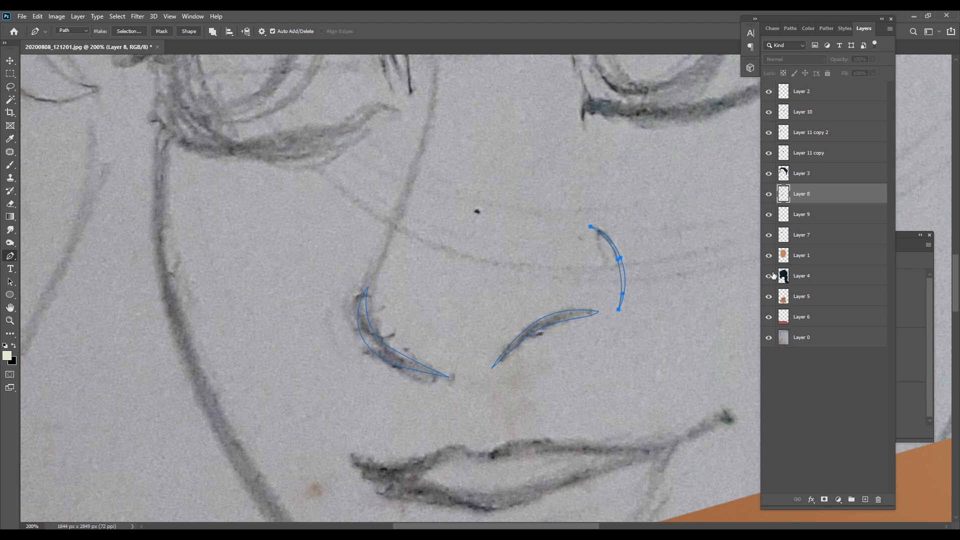
{"action": "key", "text": "i"}
{"action": "left_click", "coordinate": [617, 229]}
{"action": "key", "text": "v"}
{"action": "key", "text": "ctrl+Return"}
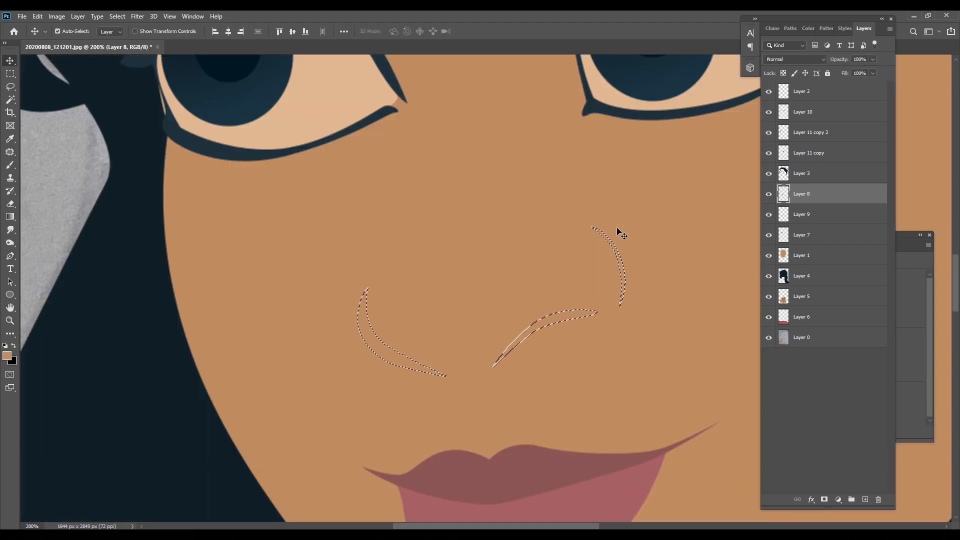
Step: Create a new layer for the nose lines and set the foreground colour to a darker reddish brown
{"action": "key", "text": "ctrl+shift+n"}
{"action": "key", "text": "Return"}
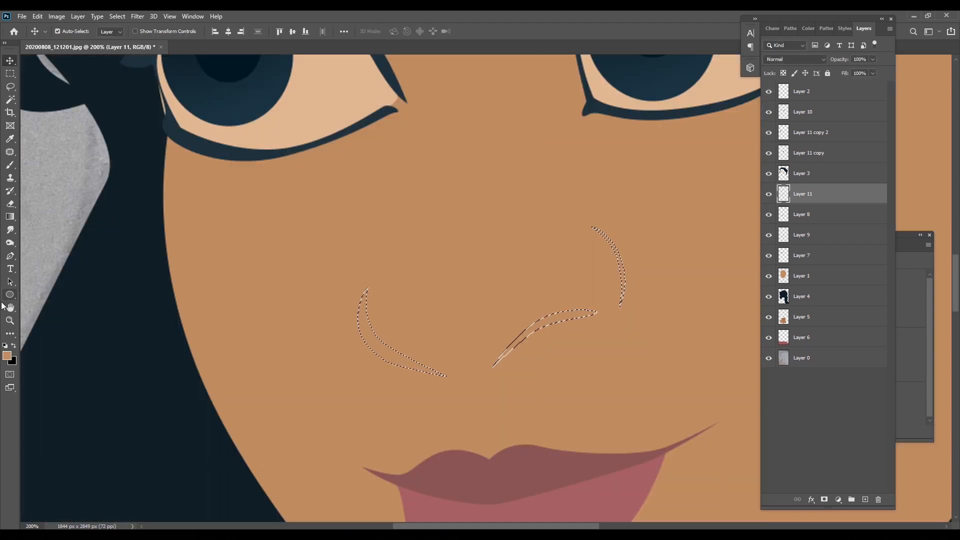
{"action": "left_click", "coordinate": [7, 355]}
{"action": "left_click", "coordinate": [614, 282]}
{"action": "left_click_drag", "start_coordinate": [705, 253], "coordinate": [710, 254]}
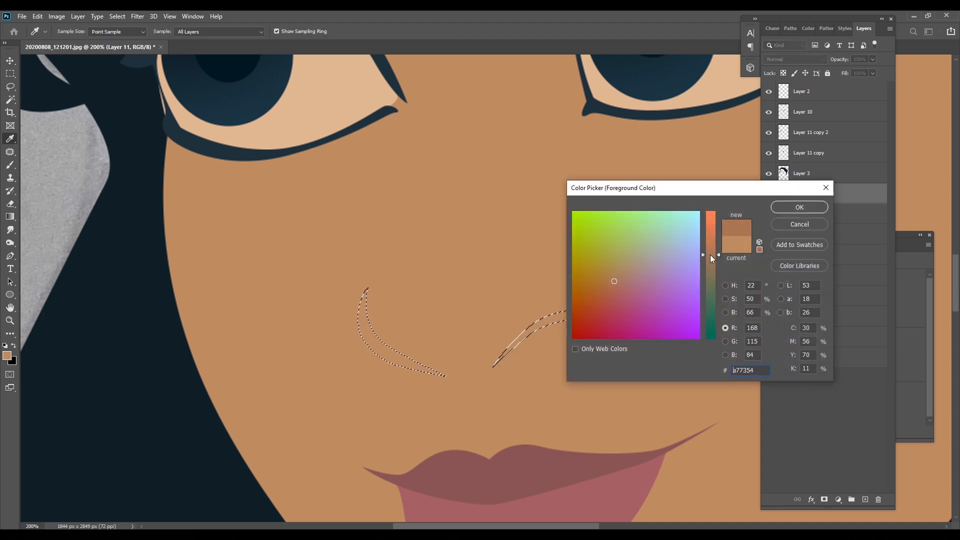
{"action": "left_click", "coordinate": [616, 291]}
{"action": "key", "text": "Return"}
Step: Fill the nose line selections with the reddish brown and clear the selection
{"action": "key", "text": "v"}
{"action": "key", "text": "alt+BackSpace"}
{"action": "key", "text": "ctrl+d"}
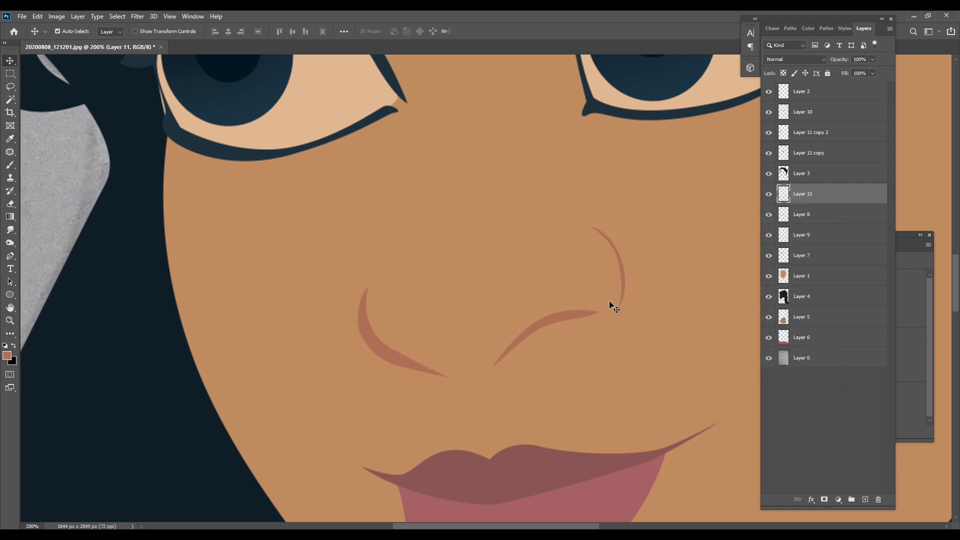
Step: Darken the nose lines with a Levels adjustment, setting the shadow input to 18
{"action": "key", "text": "ctrl+minus"}
{"action": "key", "text": "ctrl+minus"}
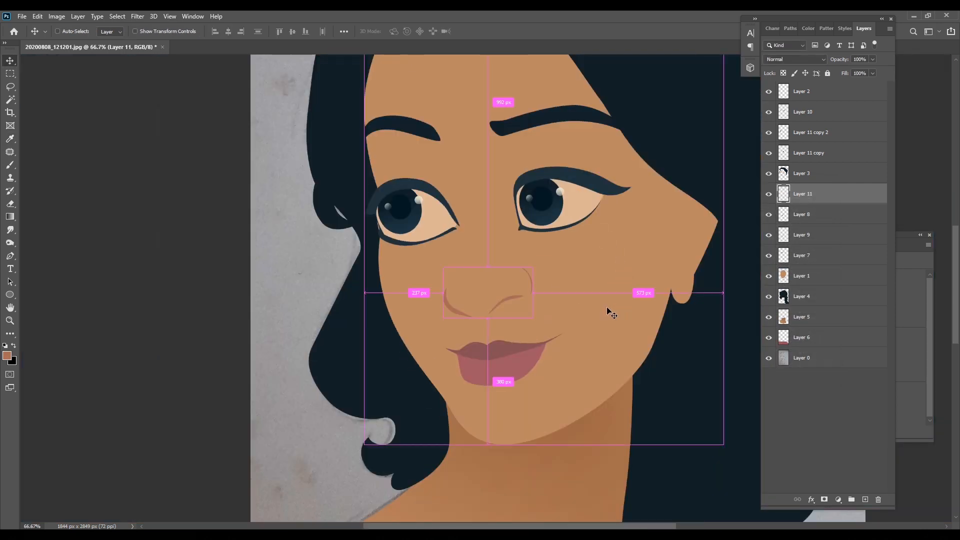
{"action": "key", "text": "ctrl+l"}
{"action": "left_click_drag", "start_coordinate": [637, 203], "coordinate": [647, 205]}
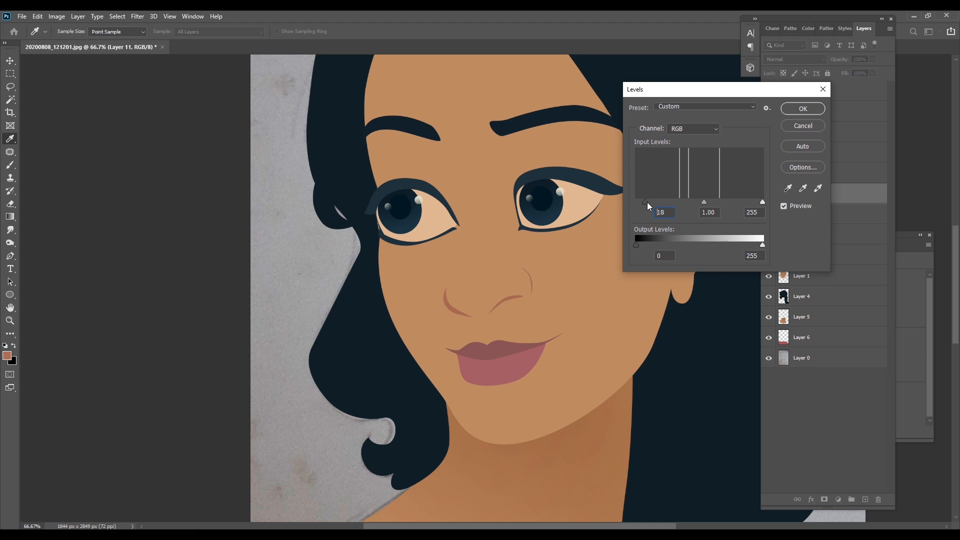
{"action": "key", "text": "Return"}
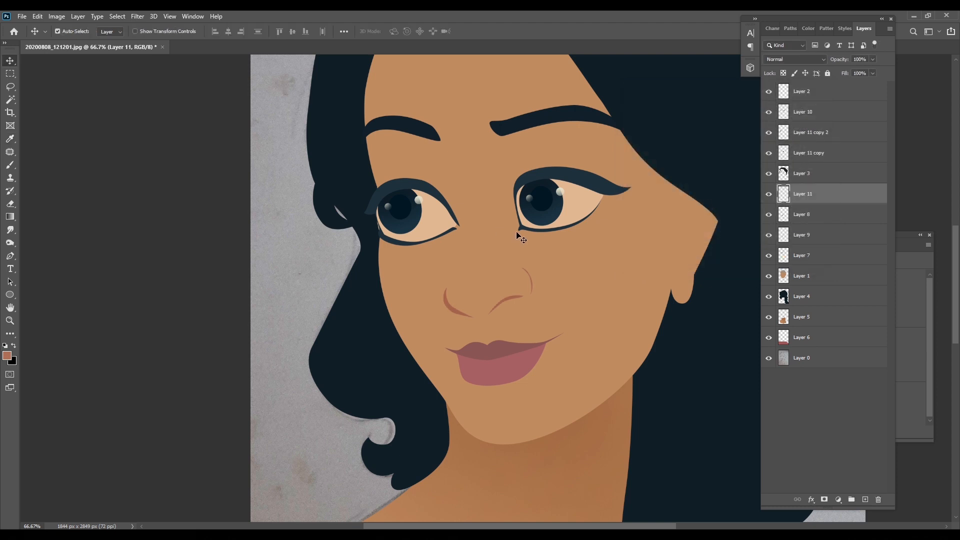
Step: Select the eyeliner layer and darken the eyeliner to match the hair and eyebrows
{"action": "key", "text": "ctrl+minus"}
{"action": "key", "text": "ctrl+minus"}
{"action": "key", "text": "ctrl+plus"}
{"action": "key", "text": "ctrl+plus"}
{"action": "left_click", "coordinate": [582, 181]}
{"action": "scroll", "coordinate": [585, 170], "scroll_direction": "up", "scroll_amount": 2}
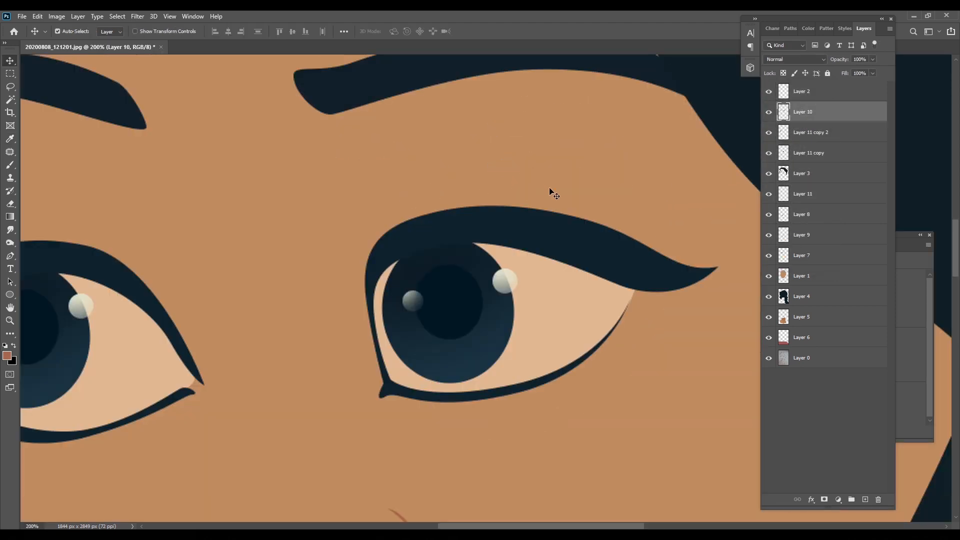
Step: Select the face layer, hide the painted layers and draw a thin curved eyelid crease path above the near eye
{"action": "left_click", "coordinate": [808, 280]}
{"action": "left_click_drag", "start_coordinate": [770, 95], "coordinate": [771, 286]}
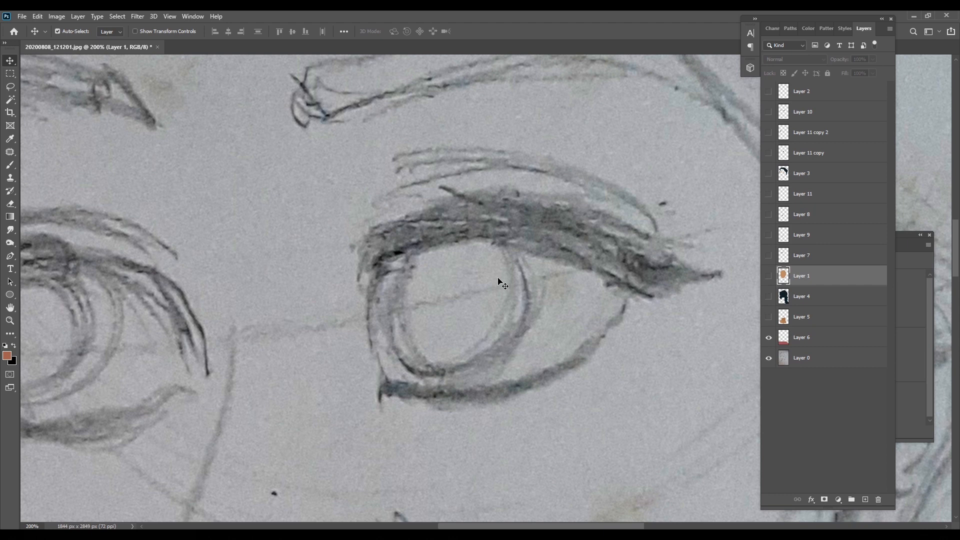
{"action": "key", "text": "p"}
{"action": "left_click", "coordinate": [383, 232]}
{"action": "left_click_drag", "start_coordinate": [416, 173], "coordinate": [448, 162]}
{"action": "mouse_move", "coordinate": [582, 191]}
{"action": "left_mouse_down"}
{"action": "mouse_move", "coordinate": [629, 213]}
{"action": "mouse_move", "coordinate": [519, 150]}
{"action": "left_mouse_up"}
{"action": "left_click", "coordinate": [652, 252]}
{"action": "left_click_drag", "start_coordinate": [398, 162], "coordinate": [369, 173]}
{"action": "left_click", "coordinate": [375, 236]}
Step: Draw a matching thin eyelid crease path above the far eye, following the pencil sketch
{"action": "left_click_drag", "start_coordinate": [256, 233], "coordinate": [638, 225]}
{"action": "left_click", "coordinate": [562, 259]}
{"action": "left_click_drag", "start_coordinate": [448, 195], "coordinate": [375, 190]}
{"action": "left_click_drag", "start_coordinate": [340, 246], "coordinate": [338, 273]}
{"action": "left_click", "coordinate": [336, 285]}
{"action": "left_click", "coordinate": [349, 270]}
{"action": "left_click_drag", "start_coordinate": [578, 249], "coordinate": [322, 253]}
{"action": "key", "text": "ctrl+minus"}
Step: Show the painted layers, adjust the near crease path, and fill both eyelid creases with reddish brown as a selection
{"action": "left_click_drag", "start_coordinate": [769, 316], "coordinate": [769, 91]}
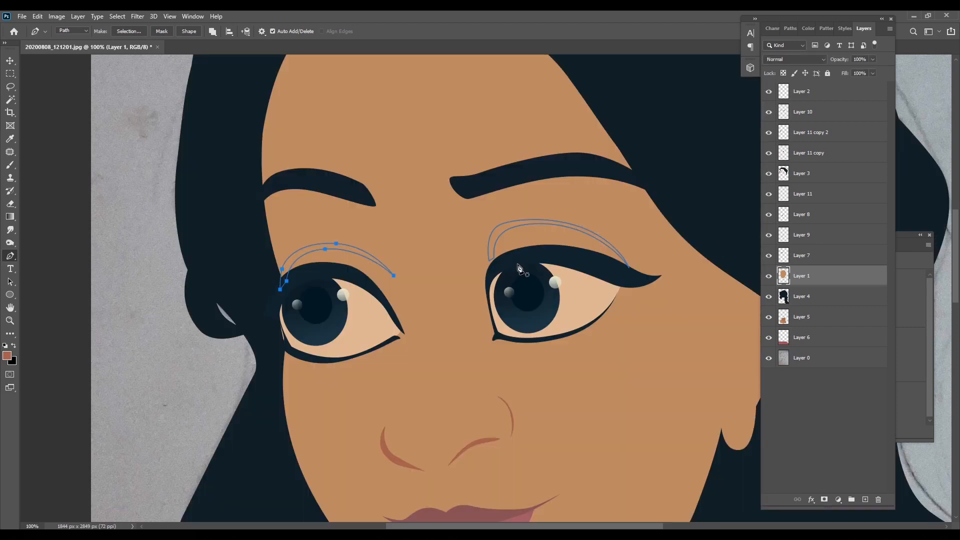
{"action": "left_click_drag", "start_coordinate": [594, 238], "coordinate": [593, 243]}
{"action": "key", "text": "ctrl+Return"}
{"action": "key", "text": "v"}
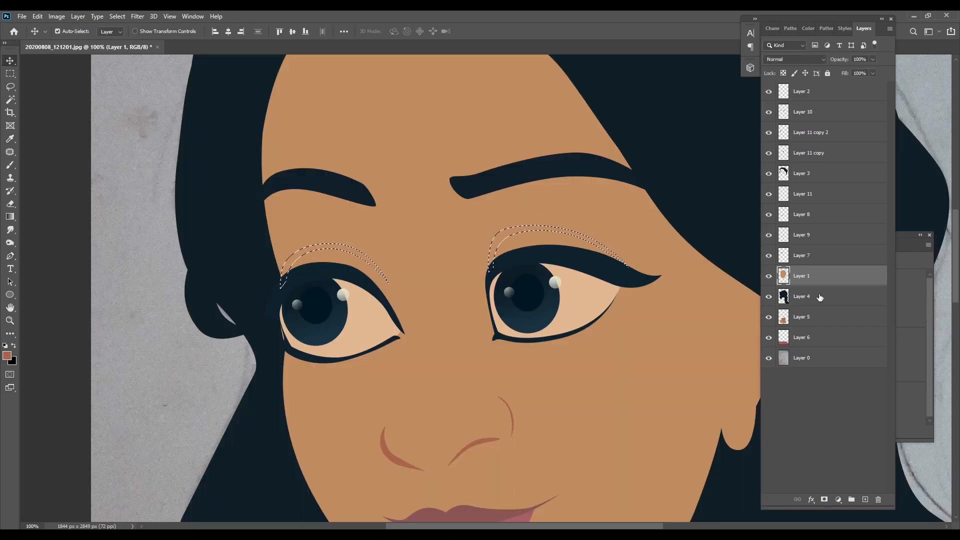
{"action": "key", "text": "alt+BackSpace"}
{"action": "key", "text": "ctrl+d"}
{"action": "left_click_drag", "start_coordinate": [568, 173], "coordinate": [574, 55]}
{"action": "left_click_drag", "start_coordinate": [555, 158], "coordinate": [570, 278]}
{"action": "key", "text": "ctrl+minus"}
{"action": "key", "text": "ctrl+minus"}
{"action": "key", "text": "ctrl+plus"}
Step: Select the lower lip layer and draw a closed path that traces a rounder lower edge and encloses the excess below it
{"action": "left_click_drag", "start_coordinate": [513, 440], "coordinate": [503, 358]}
{"action": "left_click", "coordinate": [460, 391]}
{"action": "scroll", "coordinate": [450, 393], "scroll_direction": "up", "scroll_amount": 1}
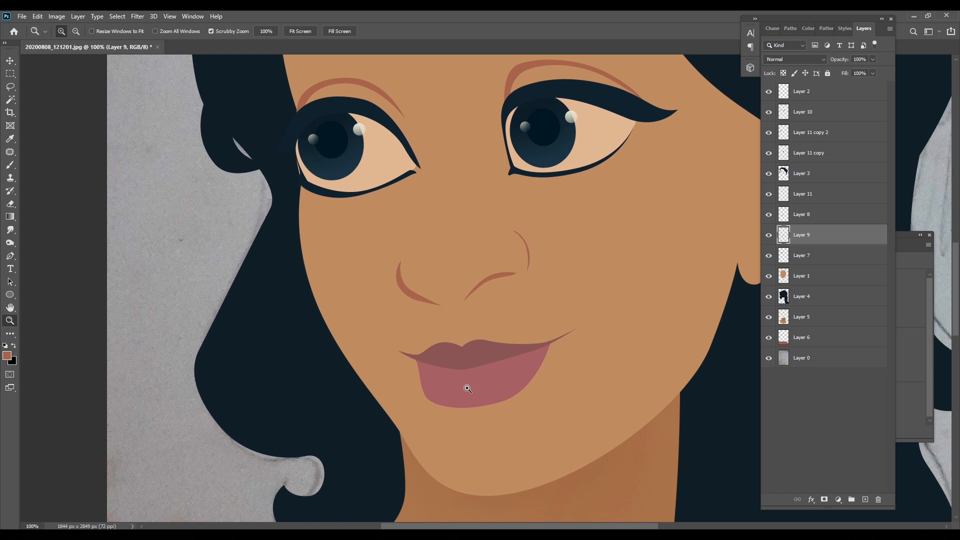
{"action": "key", "text": "p"}
{"action": "left_click", "coordinate": [421, 361]}
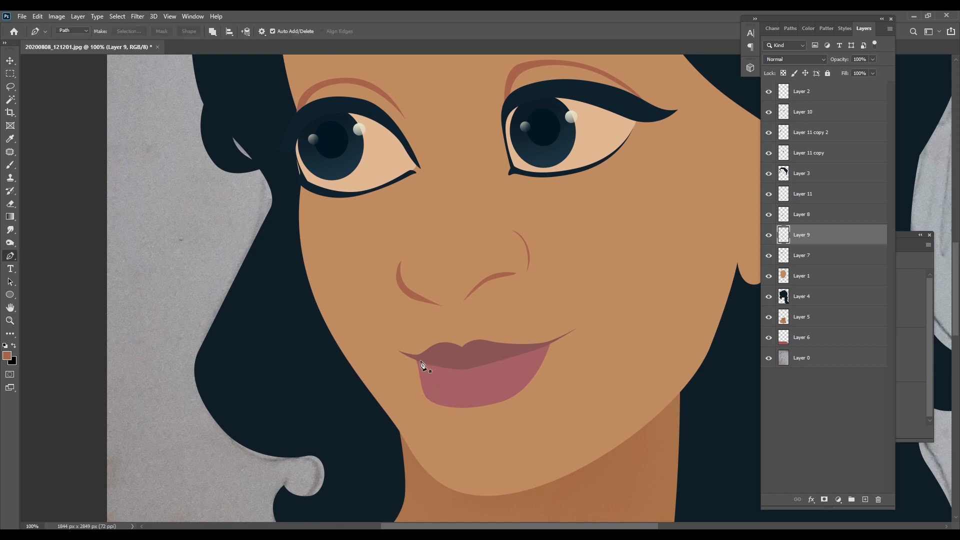
{"action": "left_click_drag", "start_coordinate": [474, 403], "coordinate": [482, 406]}
{"action": "left_click_drag", "start_coordinate": [527, 382], "coordinate": [538, 372]}
{"action": "left_click", "coordinate": [556, 345]}
{"action": "left_click", "coordinate": [540, 427]}
{"action": "left_click", "coordinate": [420, 439]}
{"action": "left_click", "coordinate": [399, 417]}
{"action": "left_click_drag", "start_coordinate": [375, 332], "coordinate": [427, 337]}
Step: Convert the lip path to a selection, delete the excess of the lower lip and clear the selection
{"action": "key", "text": "ctrl+Return"}
{"action": "key", "text": "Delete"}
{"action": "key", "text": "ctrl+d"}
{"action": "key", "text": "v"}
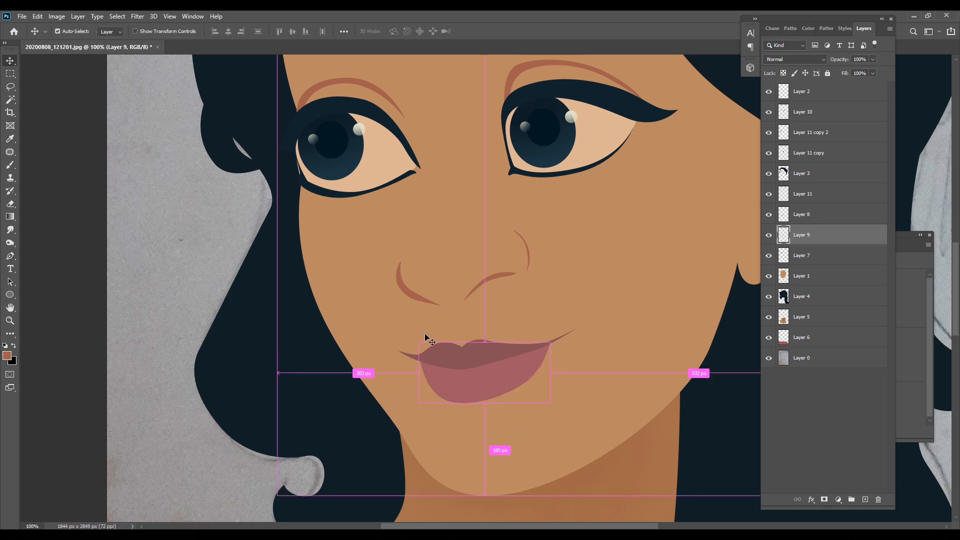
{"action": "key", "text": "ctrl+0"}
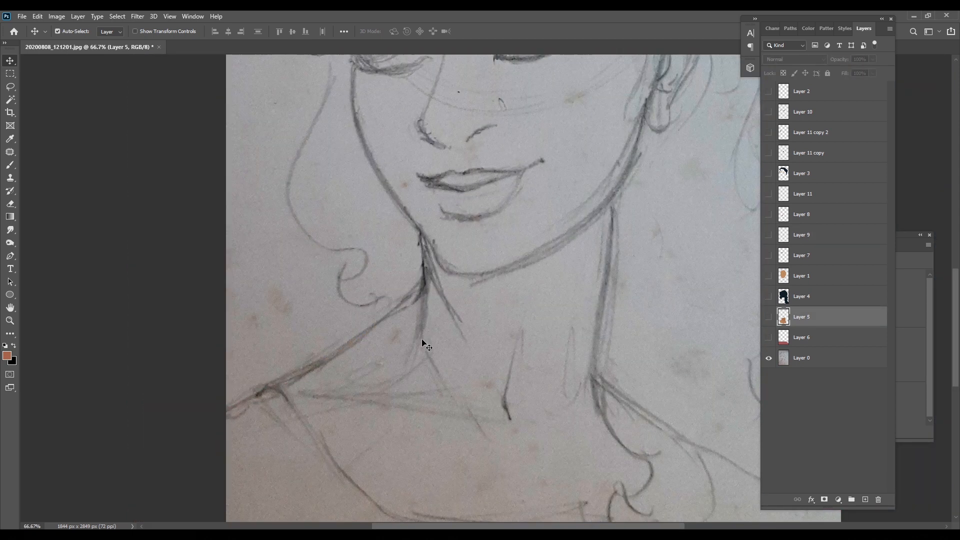
Step: Draw a thin closed path down the far side of the neck over the pencil sketch, with the neck layer selected
{"action": "scroll", "coordinate": [427, 347], "scroll_direction": "up", "scroll_amount": 1}
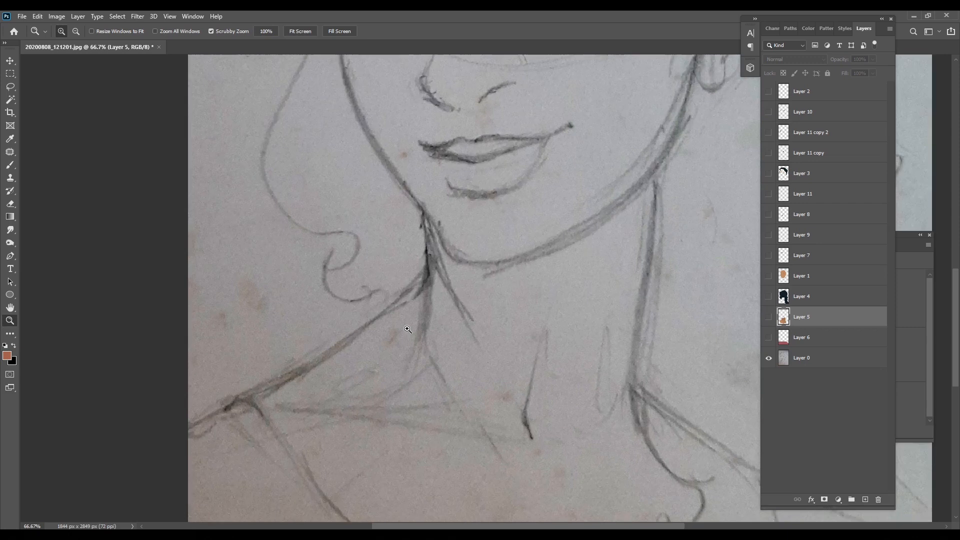
{"action": "key", "text": "p"}
{"action": "left_click", "coordinate": [769, 317]}
{"action": "left_click", "coordinate": [768, 317]}
{"action": "left_click", "coordinate": [431, 236]}
{"action": "left_click", "coordinate": [428, 298]}
{"action": "left_click", "coordinate": [418, 359]}
{"action": "left_click_drag", "start_coordinate": [437, 239], "coordinate": [401, 152]}
Step: Draw thin paths for the two neck hollow lines and the long collarbone line
{"action": "left_click", "coordinate": [416, 311]}
{"action": "left_click", "coordinate": [461, 369]}
{"action": "left_click_drag", "start_coordinate": [416, 310], "coordinate": [406, 273]}
{"action": "left_click", "coordinate": [531, 285]}
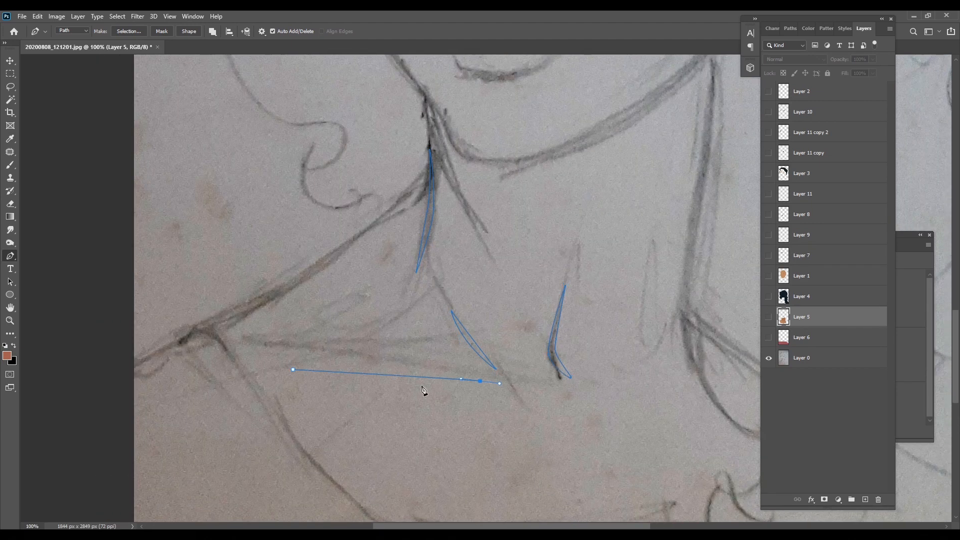
{"action": "left_click_drag", "start_coordinate": [293, 370], "coordinate": [230, 353]}
Step: Extend the upper end of the neck path, convert all neck paths to a selection and fill it with reddish brown
{"action": "left_click", "coordinate": [430, 149], "text": "ctrl"}
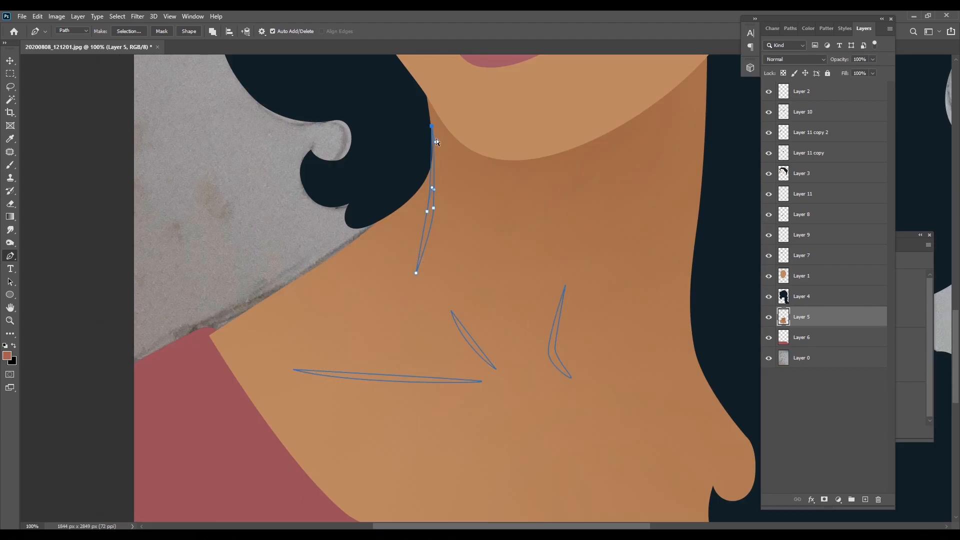
{"action": "key", "text": "ctrl+Return"}
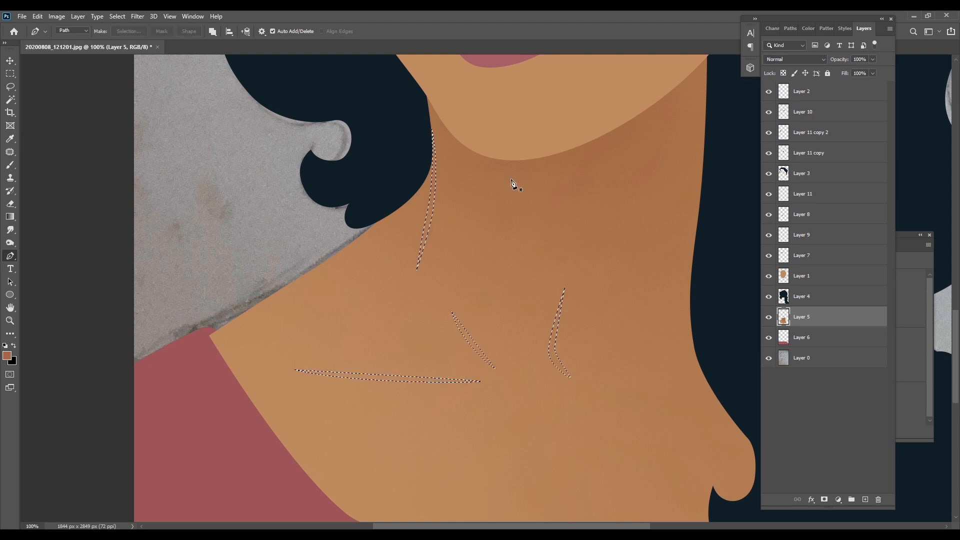
{"action": "key", "text": "alt+BackSpace"}
{"action": "key", "text": "ctrl+d"}
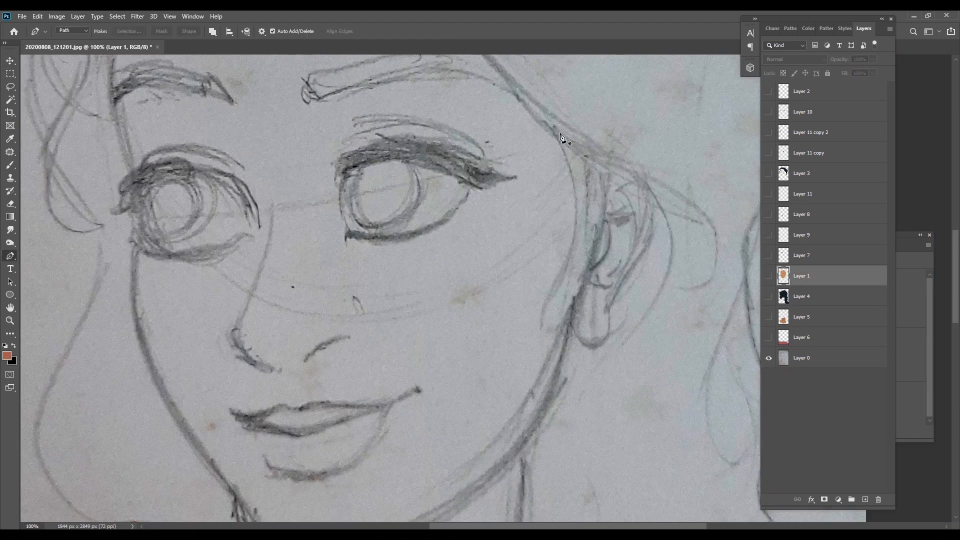
Step: Trace a curved hair strand path falling in front of the ear, curling at its lower end
{"action": "left_click_drag", "start_coordinate": [578, 202], "coordinate": [583, 246]}
{"action": "left_click_drag", "start_coordinate": [544, 304], "coordinate": [537, 325]}
{"action": "left_click_drag", "start_coordinate": [597, 360], "coordinate": [574, 356]}
{"action": "left_click_drag", "start_coordinate": [561, 307], "coordinate": [574, 286]}
{"action": "left_click_drag", "start_coordinate": [610, 237], "coordinate": [619, 204]}
{"action": "left_click_drag", "start_coordinate": [600, 146], "coordinate": [604, 124]}
Step: Convert the strand path to a selection and fill it on Layer 3 with the sampled dark hair colour
{"action": "key", "text": "ctrl+Return"}
{"action": "left_click", "coordinate": [768, 358], "text": "alt"}
{"action": "left_click", "coordinate": [816, 174]}
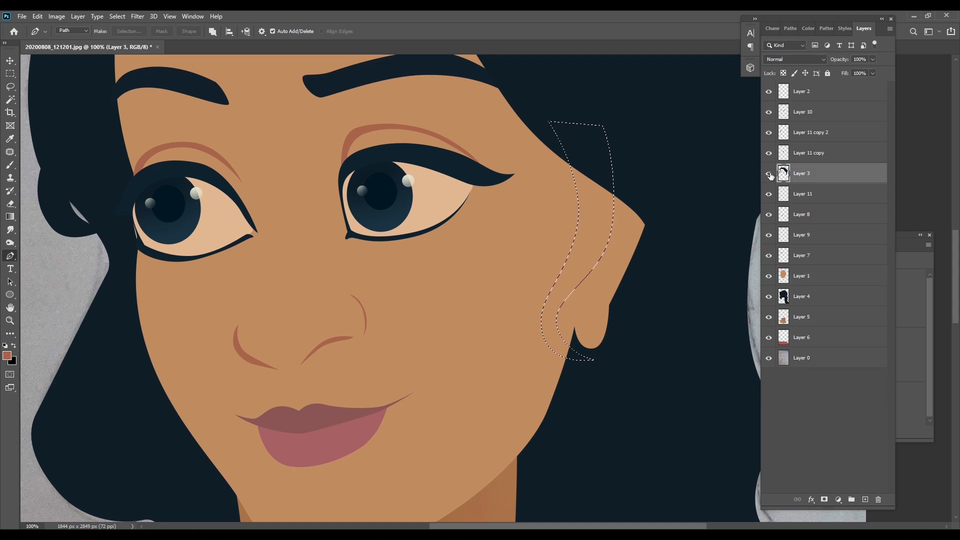
{"action": "key", "text": "i"}
{"action": "left_click", "coordinate": [599, 153]}
{"action": "key", "text": "alt+BackSpace"}
{"action": "key", "text": "ctrl+d"}
{"action": "key", "text": "v"}
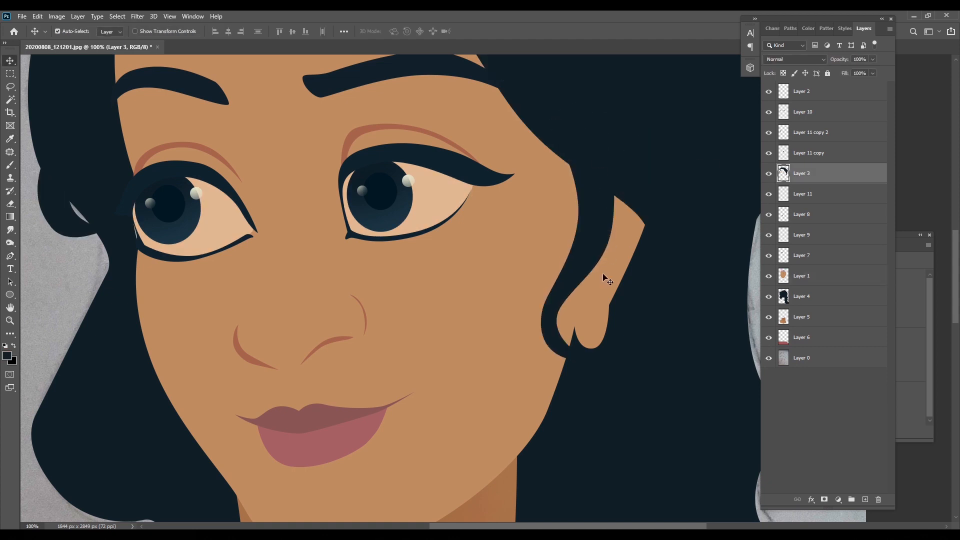
Step: Select the face layer and shade its hair-side edge with the Burn tool at brush size 700, midtones, 20% exposure
{"action": "scroll", "coordinate": [593, 260], "scroll_direction": "down", "scroll_amount": 2}
{"action": "scroll", "coordinate": [575, 250], "scroll_direction": "up", "scroll_amount": 2}
{"action": "scroll", "coordinate": [525, 282], "scroll_direction": "down", "scroll_amount": 2}
{"action": "left_click", "coordinate": [498, 310]}
{"action": "key", "text": "o"}
{"action": "key", "text": "bracketright"}
{"action": "key", "text": "bracketright"}
{"action": "key", "text": "bracketright"}
{"action": "key", "text": "bracketright"}
{"action": "key", "text": "bracketright"}
{"action": "key", "text": "bracketright"}
{"action": "mouse_move", "coordinate": [535, 160]}
{"action": "left_mouse_down"}
{"action": "mouse_move", "coordinate": [475, 79]}
{"action": "mouse_move", "coordinate": [478, 110]}
{"action": "mouse_move", "coordinate": [587, 295]}
{"action": "left_mouse_up"}
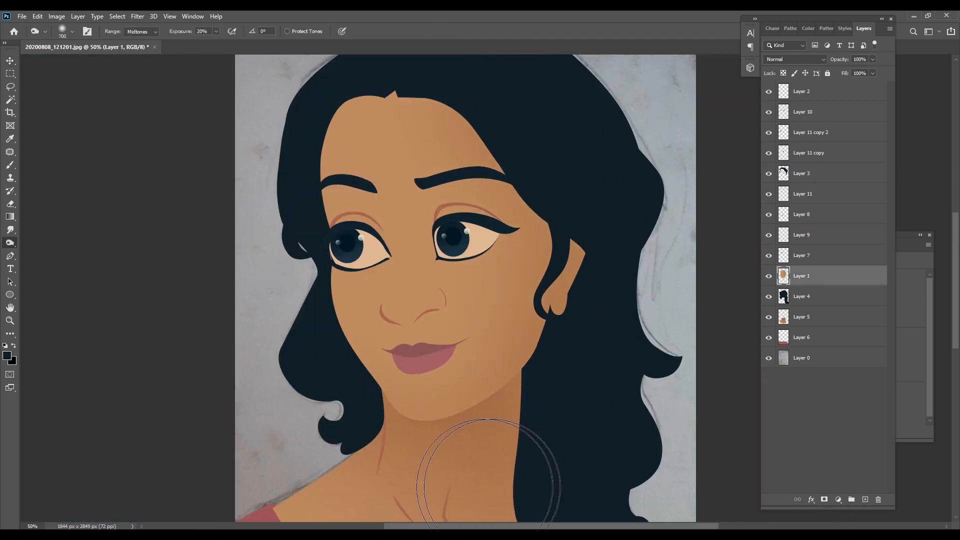
Step: Reduce the Burn brush to size 300 and shade the skin above and below the far eye
{"action": "key", "text": "bracketleft"}
{"action": "key", "text": "bracketleft"}
{"action": "key", "text": "bracketleft"}
{"action": "key", "text": "bracketleft"}
{"action": "left_click_drag", "start_coordinate": [365, 225], "coordinate": [338, 221]}
{"action": "left_click_drag", "start_coordinate": [371, 262], "coordinate": [352, 264]}
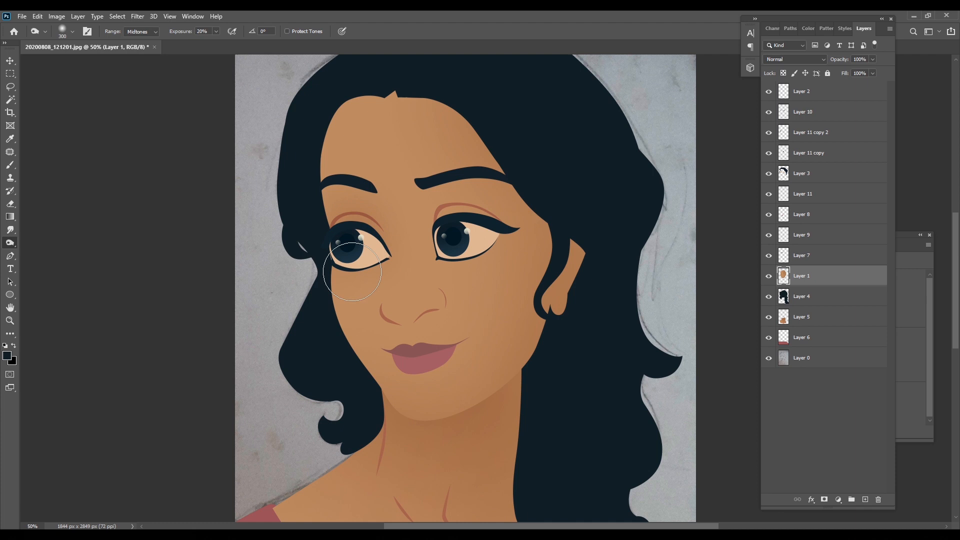
Step: Shade the skin around the near eye and darken the upper lip on Layer 8 with a smaller Burn brush
{"action": "mouse_move", "coordinate": [431, 228]}
{"action": "left_mouse_down"}
{"action": "mouse_move", "coordinate": [432, 219]}
{"action": "mouse_move", "coordinate": [505, 242]}
{"action": "mouse_move", "coordinate": [502, 260]}
{"action": "left_mouse_up"}
{"action": "key", "text": "v"}
{"action": "left_click", "coordinate": [420, 355]}
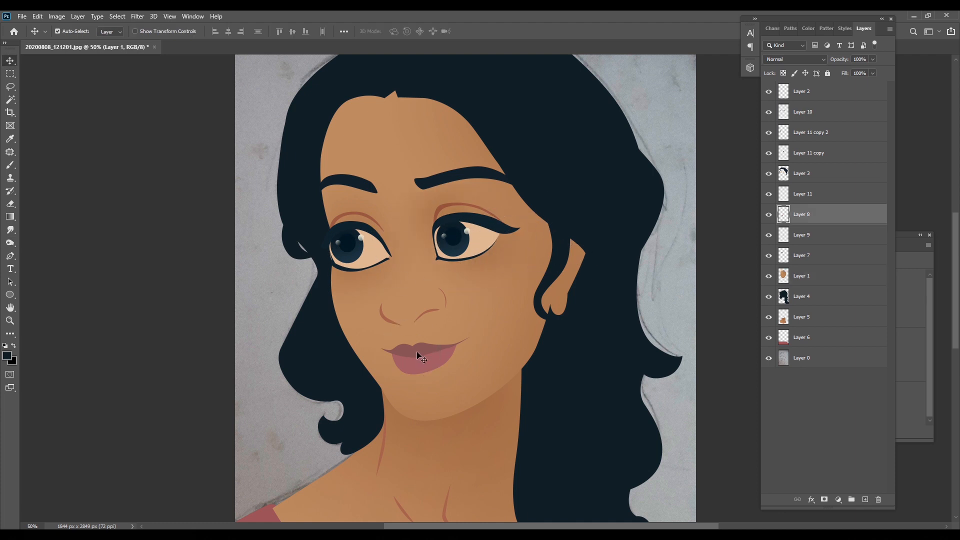
{"action": "key", "text": "o"}
{"action": "key", "text": "bracketleft"}
{"action": "key", "text": "bracketleft"}
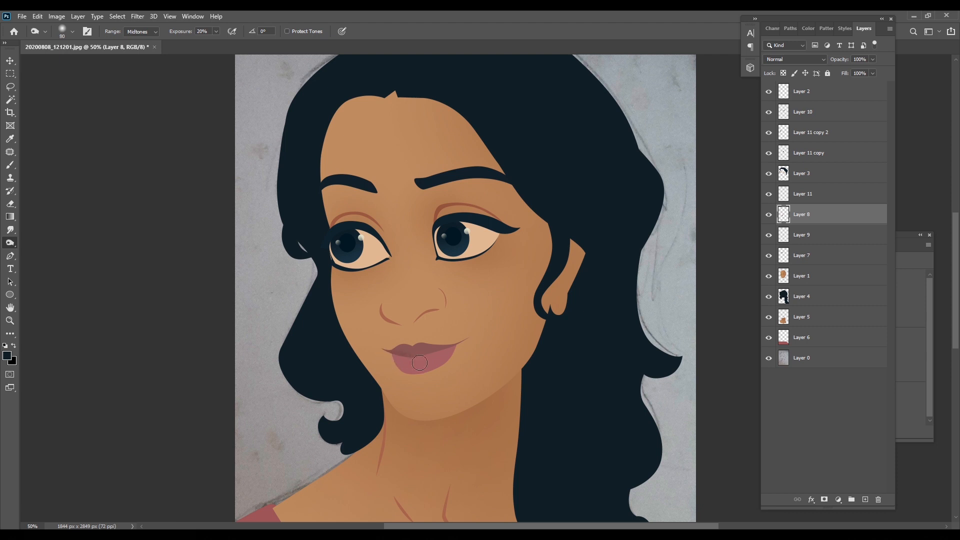
Step: Select the lower lip on Layer 9 and darken its edge with the Burn tool
{"action": "key", "text": "v"}
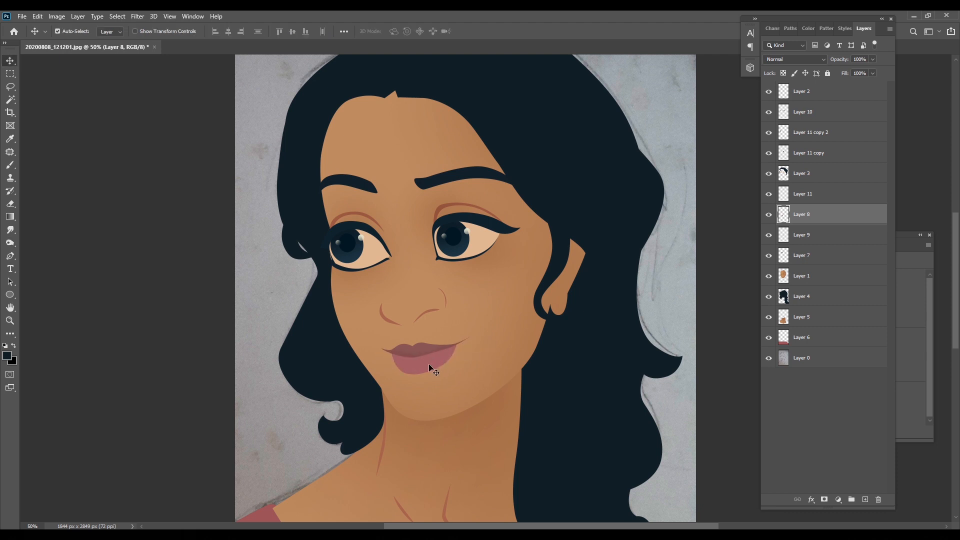
{"action": "left_click", "coordinate": [439, 367]}
{"action": "key", "text": "o"}
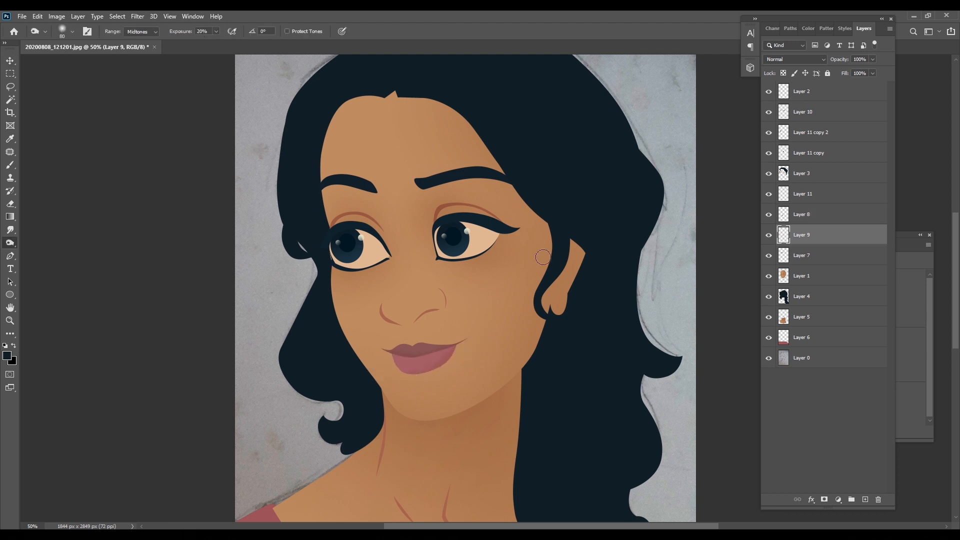
Step: On the face layer, burn shading below the lower lip and, at brush size 70, around the nostrils and the inner eye area
{"action": "key", "text": "v"}
{"action": "left_click", "coordinate": [465, 386]}
{"action": "key", "text": "o"}
{"action": "mouse_move", "coordinate": [431, 373]}
{"action": "left_mouse_down"}
{"action": "mouse_move", "coordinate": [422, 384]}
{"action": "mouse_move", "coordinate": [466, 382]}
{"action": "left_mouse_up"}
{"action": "key", "text": "bracketleft"}
{"action": "key", "text": "bracketleft"}
{"action": "key", "text": "bracketleft"}
{"action": "mouse_move", "coordinate": [387, 312]}
{"action": "left_mouse_down"}
{"action": "mouse_move", "coordinate": [431, 321]}
{"action": "mouse_move", "coordinate": [448, 301]}
{"action": "mouse_move", "coordinate": [418, 322]}
{"action": "left_mouse_up"}
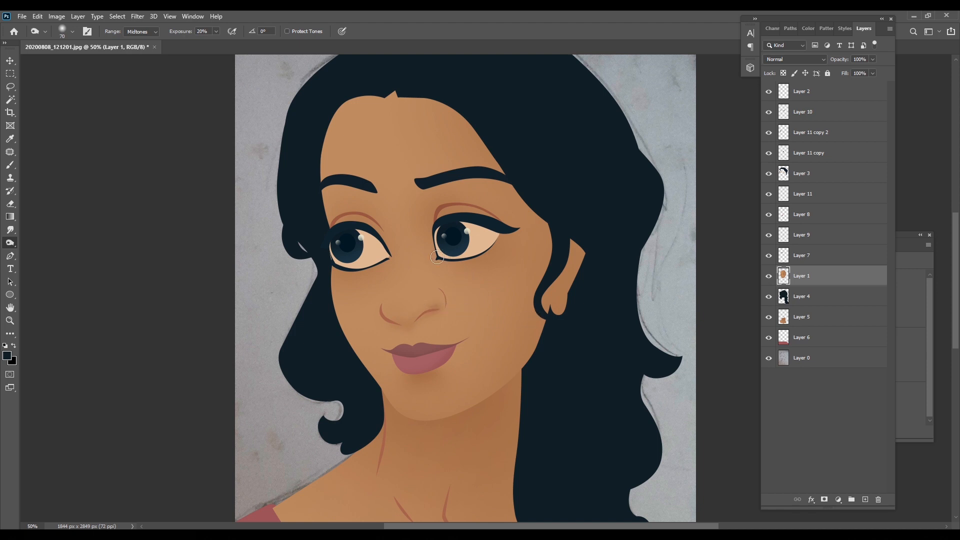
{"action": "key", "text": "ctrl+z"}
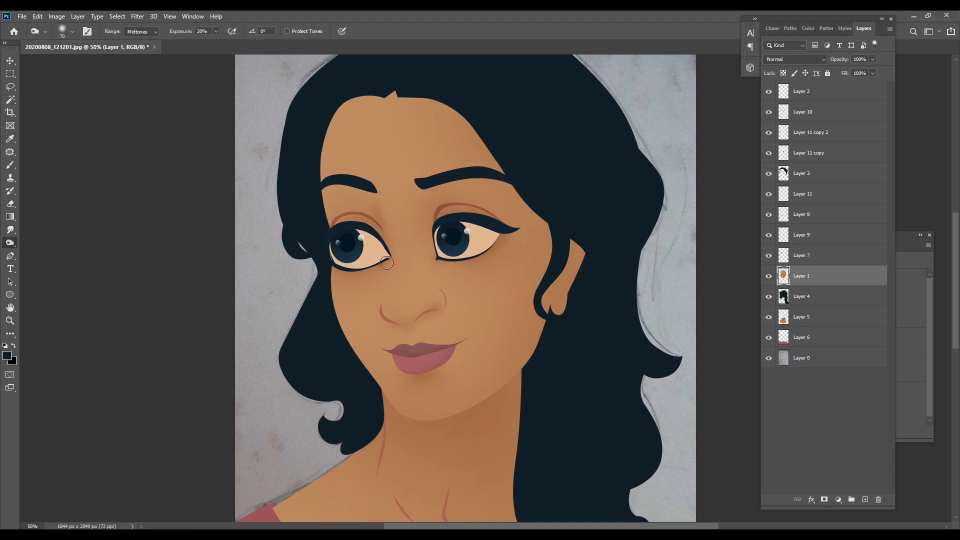
Step: Select the neck layer and burn shading under the jaw and along the hair-side edge of the neck
{"action": "left_click_drag", "start_coordinate": [455, 350], "coordinate": [487, 334]}
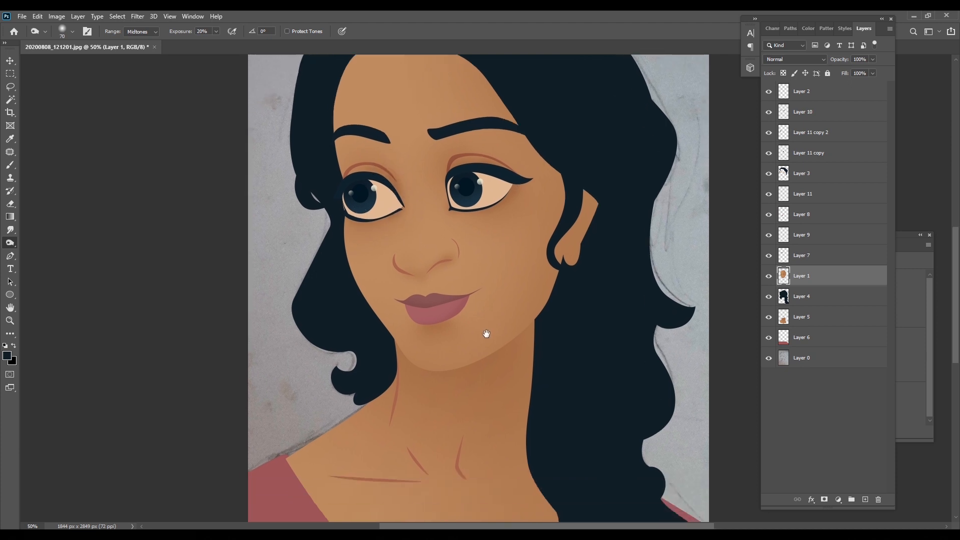
{"action": "key", "text": "v"}
{"action": "left_click", "coordinate": [493, 379]}
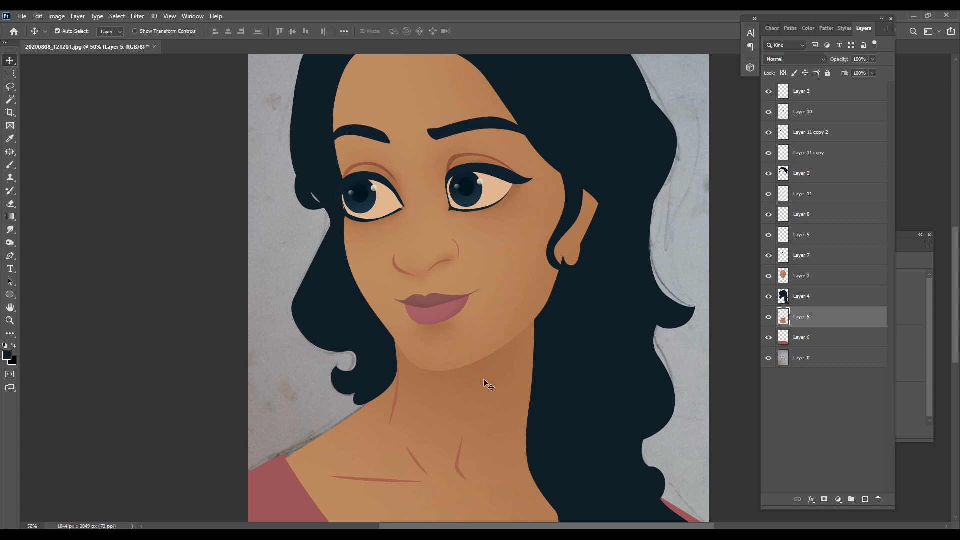
{"action": "key", "text": "o"}
{"action": "key", "text": "bracketright"}
{"action": "key", "text": "bracketright"}
{"action": "left_click_drag", "start_coordinate": [553, 304], "coordinate": [579, 483]}
Step: Set the Burn brush to size 400 and shade the skin near the ear
{"action": "key", "text": "bracketleft"}
{"action": "key", "text": "bracketleft"}
{"action": "key", "text": "bracketleft"}
{"action": "key", "text": "bracketleft"}
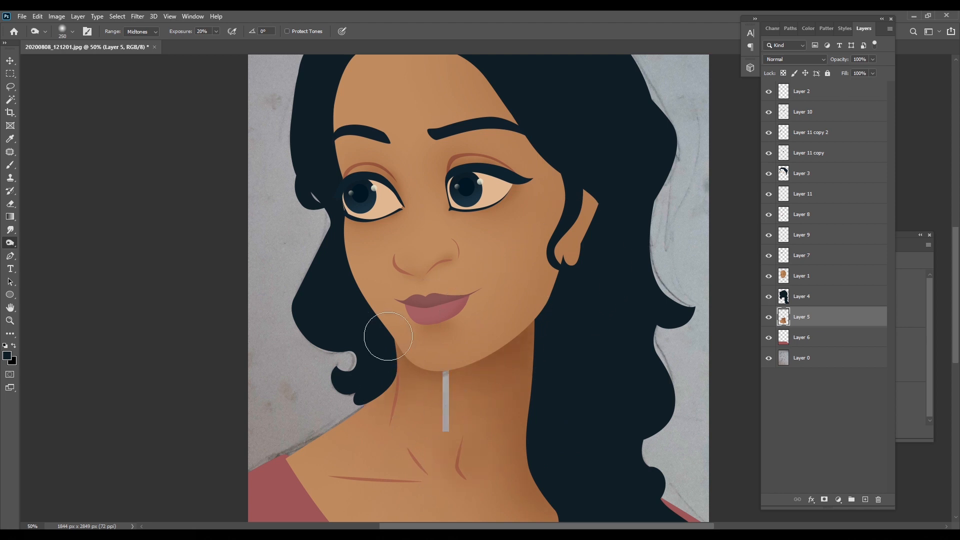
{"action": "key", "text": "bracketright"}
{"action": "key", "text": "bracketright"}
{"action": "left_click_drag", "start_coordinate": [597, 252], "coordinate": [593, 258]}
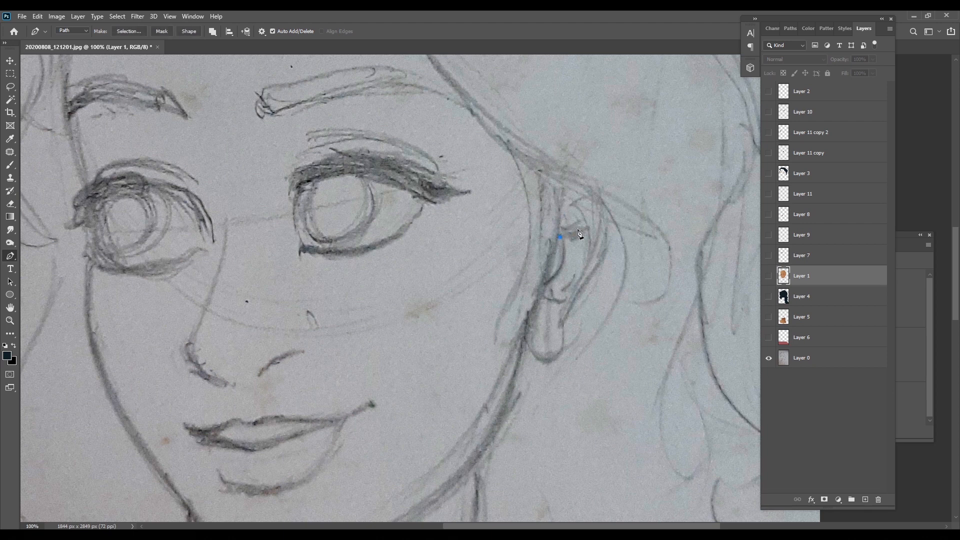
Step: Trace the inner ear folds from the sketch with the Pen tool and fill them with reddish brown on Layer 1
{"action": "left_click_drag", "start_coordinate": [579, 229], "coordinate": [586, 231]}
{"action": "left_click", "coordinate": [580, 270]}
{"action": "left_click", "coordinate": [562, 245]}
{"action": "left_click", "coordinate": [548, 282]}
{"action": "left_click", "coordinate": [560, 237]}
{"action": "left_click", "coordinate": [541, 299]}
{"action": "left_click_drag", "start_coordinate": [555, 307], "coordinate": [561, 307]}
{"action": "left_click_drag", "start_coordinate": [566, 301], "coordinate": [566, 299]}
{"action": "key", "text": "ctrl+Return"}
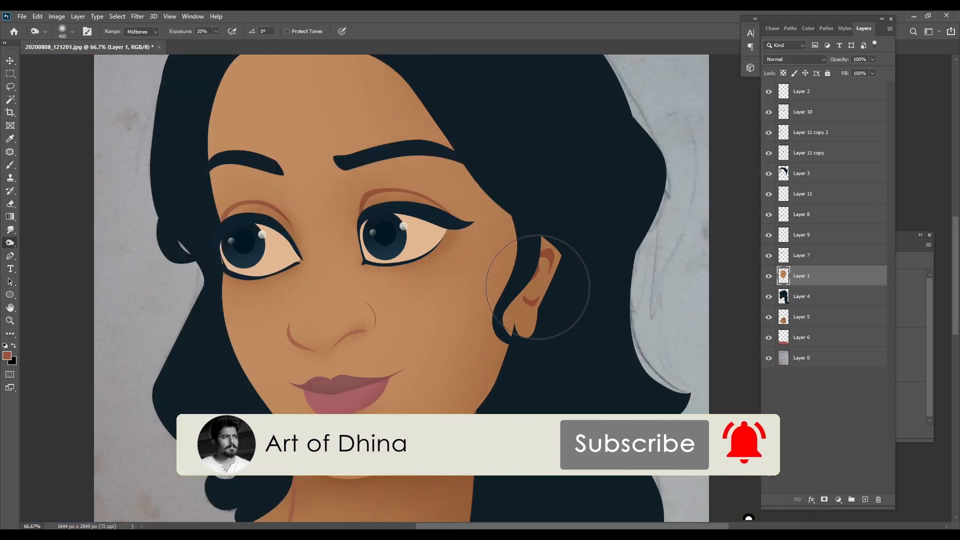
Step: Reduce the Burn brush and shade the face along the hair strand in front of the ear
{"action": "key", "text": "bracketleft"}
{"action": "key", "text": "bracketleft"}
{"action": "key", "text": "bracketleft"}
{"action": "key", "text": "bracketleft"}
{"action": "key", "text": "bracketleft"}
{"action": "key", "text": "bracketleft"}
{"action": "key", "text": "bracketleft"}
{"action": "left_click_drag", "start_coordinate": [512, 240], "coordinate": [504, 367]}
Step: Set the Burn brush to size 600 and shade the face along the far cheek and the forehead's hairline
{"action": "key", "text": "ctrl+minus"}
{"action": "key", "text": "ctrl+minus"}
{"action": "key", "text": "bracketright"}
{"action": "key", "text": "bracketright"}
{"action": "key", "text": "bracketright"}
{"action": "key", "text": "bracketright"}
{"action": "key", "text": "bracketright"}
{"action": "key", "text": "bracketright"}
{"action": "key", "text": "bracketright"}
{"action": "key", "text": "bracketright"}
{"action": "key", "text": "bracketleft"}
{"action": "key", "text": "bracketleft"}
{"action": "mouse_move", "coordinate": [330, 225]}
{"action": "left_mouse_down"}
{"action": "mouse_move", "coordinate": [363, 377]}
{"action": "mouse_move", "coordinate": [363, 360]}
{"action": "mouse_move", "coordinate": [450, 377]}
{"action": "left_mouse_up"}
{"action": "left_click_drag", "start_coordinate": [326, 196], "coordinate": [364, 152]}
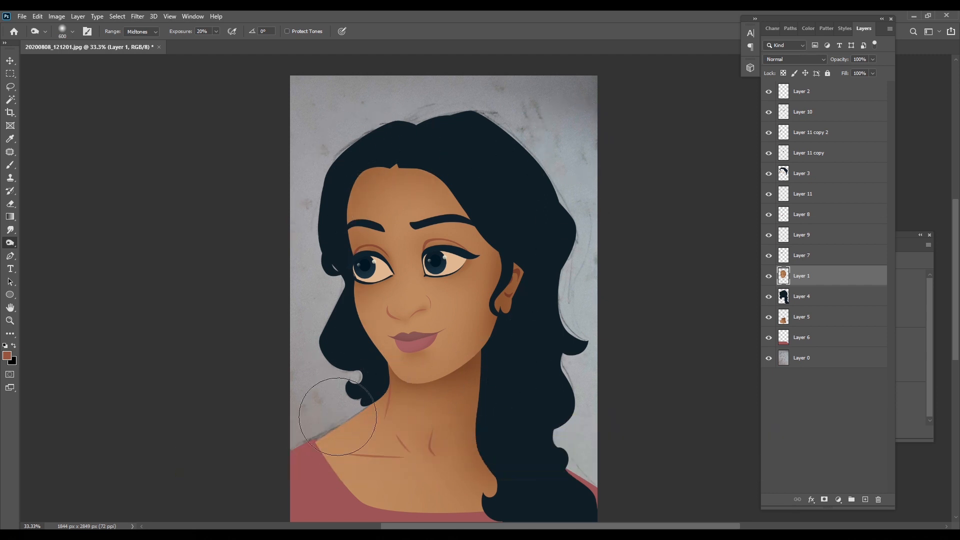
Step: Select the neck layer and burn shading into the lower chest area
{"action": "key", "text": "v"}
{"action": "left_click", "coordinate": [431, 489]}
{"action": "key", "text": "o"}
{"action": "left_click_drag", "start_coordinate": [407, 526], "coordinate": [510, 527]}
Step: Select the dress on Layer 6 and darken its edges with the Burn tool at brush size 1000
{"action": "key", "text": "v"}
{"action": "left_click_drag", "start_coordinate": [309, 384], "coordinate": [647, 268]}
{"action": "left_click_drag", "start_coordinate": [474, 366], "coordinate": [437, 373]}
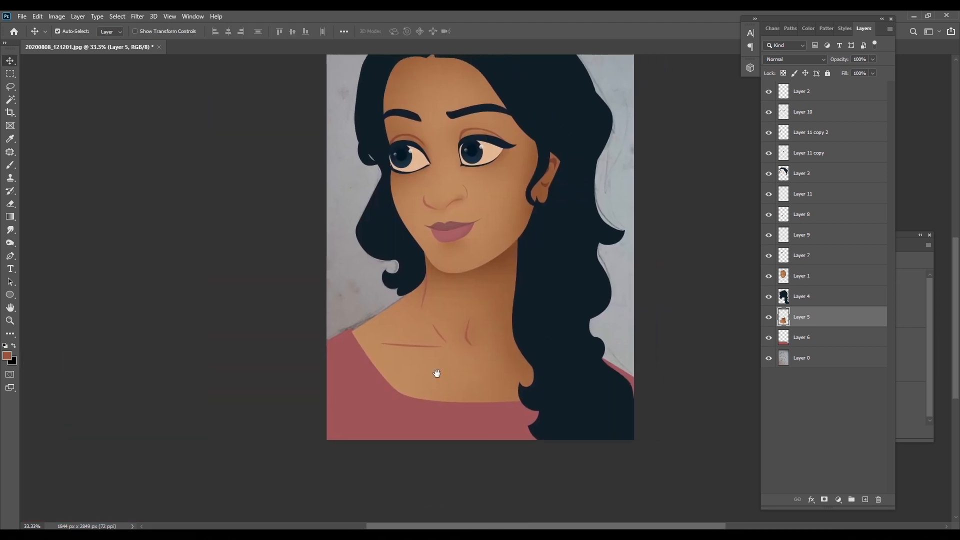
{"action": "left_click", "coordinate": [380, 412]}
{"action": "key", "text": "o"}
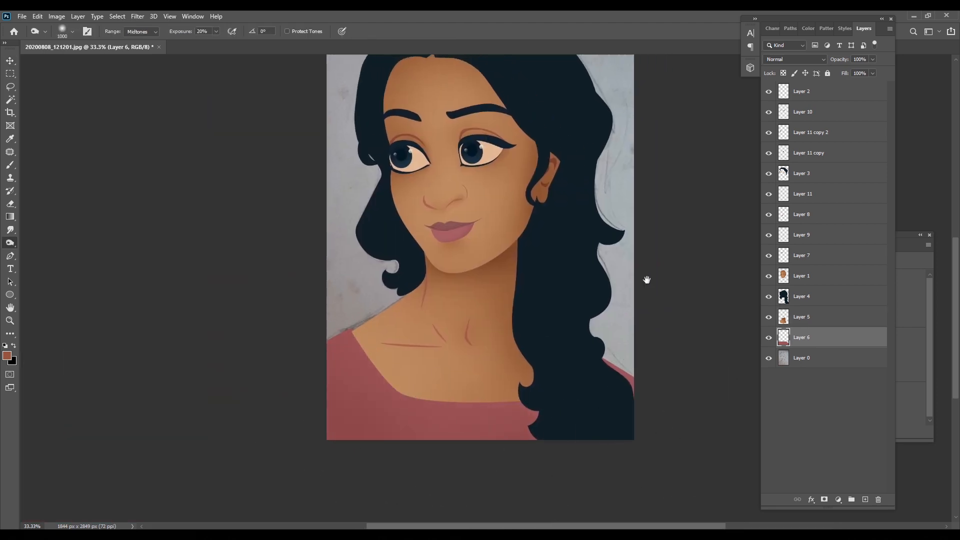
Step: Add a new blank layer directly above the sketch on Layer 0
{"action": "key", "text": "h"}
{"action": "left_click_drag", "start_coordinate": [647, 280], "coordinate": [622, 343]}
{"action": "double_click", "coordinate": [828, 359]}
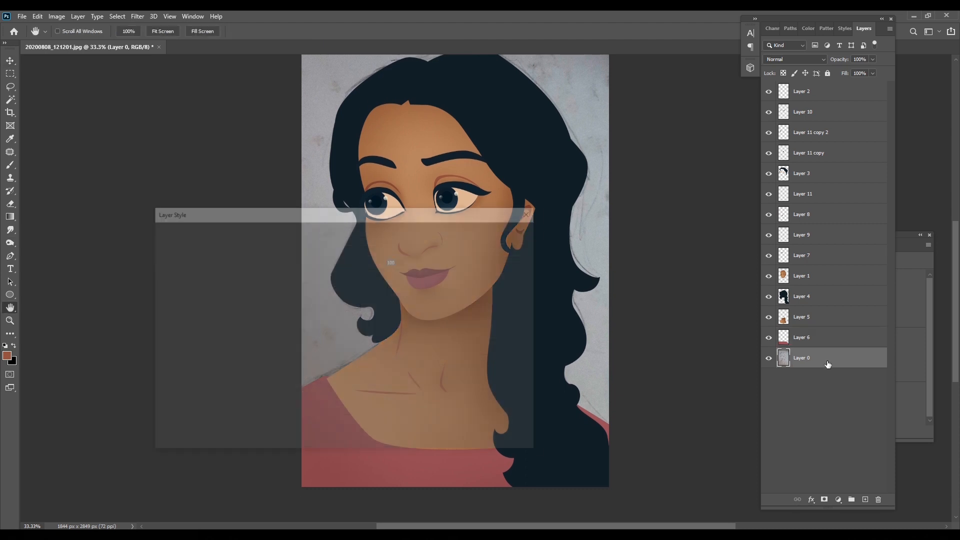
{"action": "key", "text": "Escape"}
{"action": "key", "text": "v"}
{"action": "key", "text": "ctrl+shift+n"}
{"action": "key", "text": "Return"}
Step: Choose a muted blue foreground colour, about #556399, and fill the new background layer with it
{"action": "left_click", "coordinate": [10, 359]}
{"action": "left_click", "coordinate": [635, 289]}
{"action": "left_click", "coordinate": [709, 265]}
{"action": "left_click", "coordinate": [707, 296]}
{"action": "left_click", "coordinate": [651, 289]}
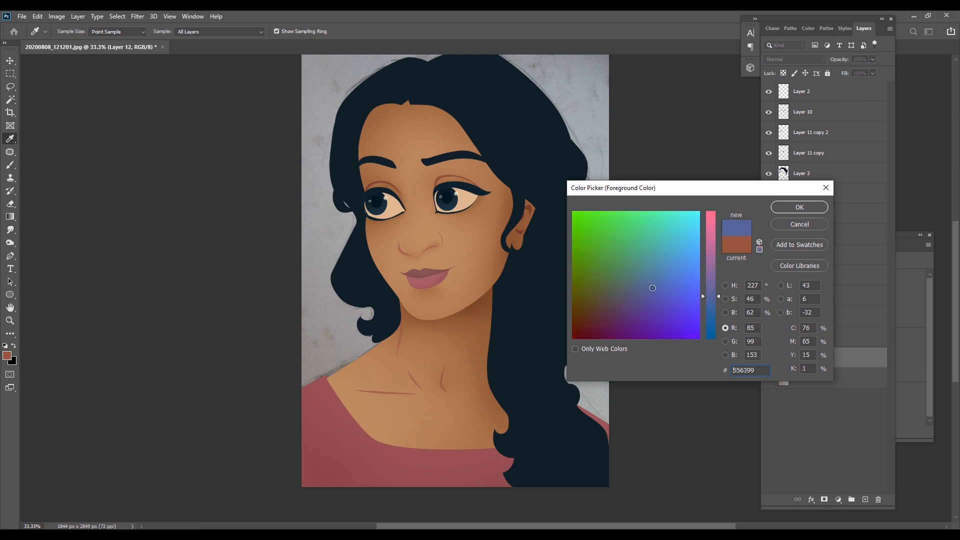
{"action": "key", "text": "Return"}
{"action": "key", "text": "alt+BackSpace"}
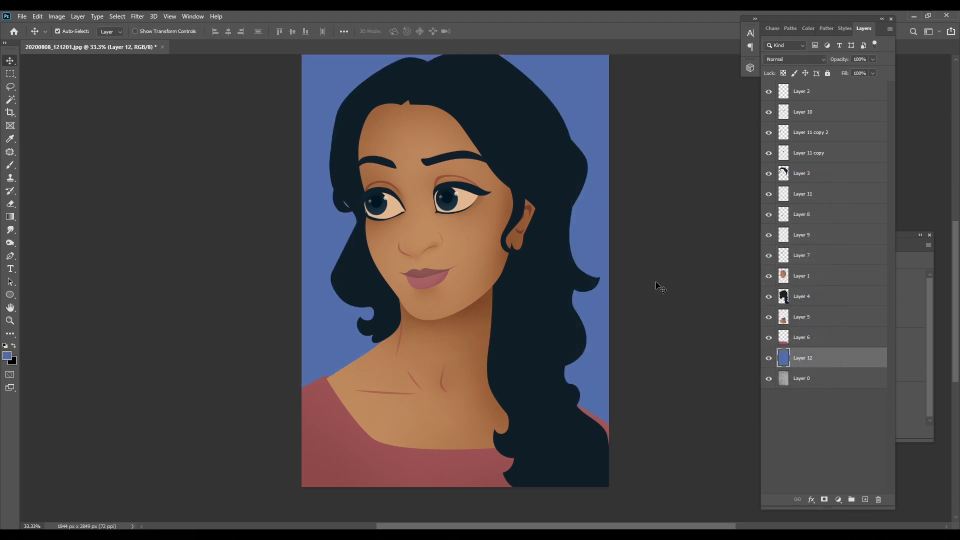
Step: Select the back hair on Layer 4 and trace a closed Pen path over the crown to smooth the parting notch
{"action": "key", "text": "ctrl+0"}
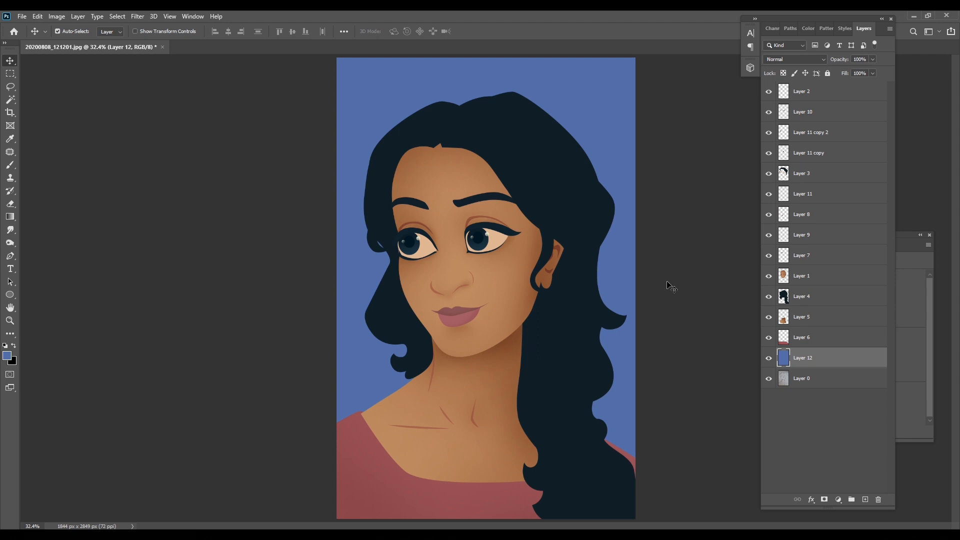
{"action": "left_click", "coordinate": [509, 104]}
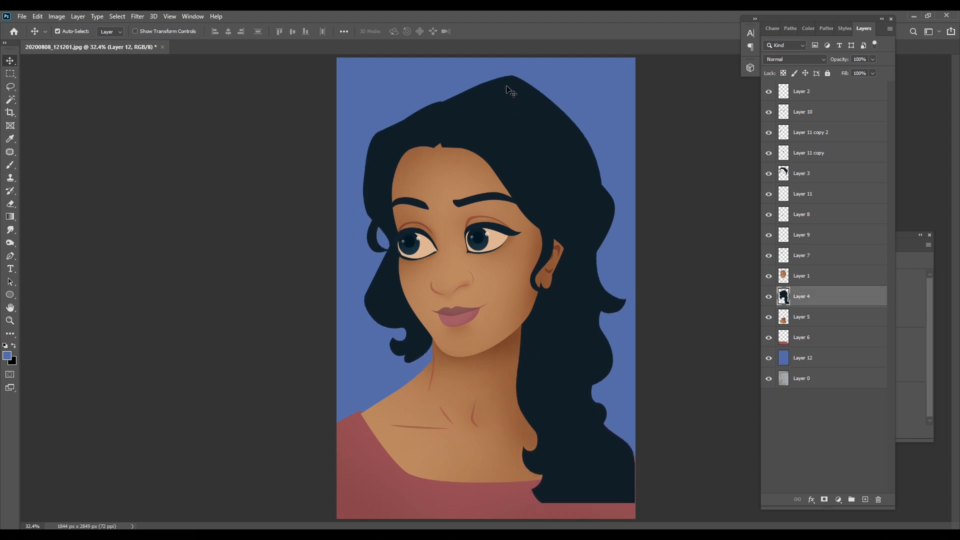
{"action": "left_click", "coordinate": [437, 117]}
{"action": "left_click", "coordinate": [530, 107]}
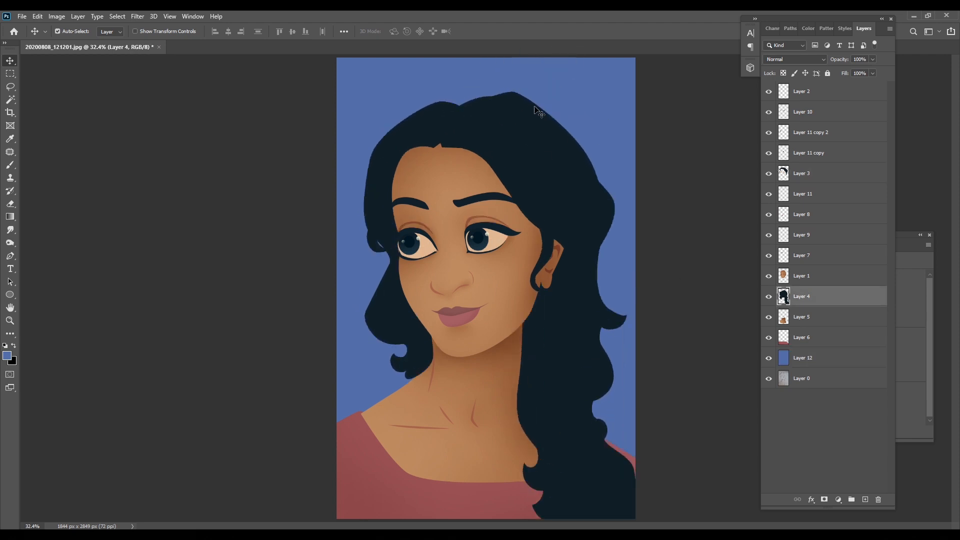
{"action": "key", "text": "p"}
{"action": "left_click", "coordinate": [391, 141]}
{"action": "left_click_drag", "start_coordinate": [454, 91], "coordinate": [480, 78]}
{"action": "left_click", "coordinate": [550, 205]}
{"action": "left_click_drag", "start_coordinate": [485, 146], "coordinate": [442, 136]}
{"action": "left_click", "coordinate": [391, 142]}
Step: Convert the crown path to a selection and fill it on Layer 4 with the sampled dark hair colour
{"action": "key", "text": "ctrl+Return"}
{"action": "key", "text": "i"}
{"action": "left_click", "coordinate": [549, 357]}
{"action": "key", "text": "alt+BackSpace"}
{"action": "key", "text": "ctrl+d"}
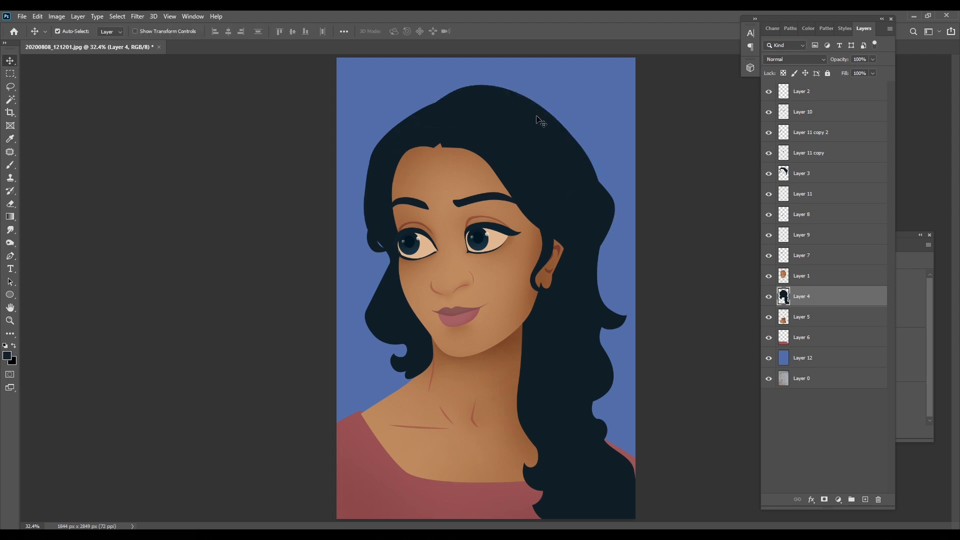
Step: Undo the crown fill and refill it on Layer 4 from a path reshaped into a higher crown
{"action": "key", "text": "ctrl+z"}
{"action": "key", "text": "ctrl+z"}
{"action": "key", "text": "ctrl+z"}
{"action": "key", "text": "p"}
{"action": "left_click_drag", "start_coordinate": [454, 91], "coordinate": [544, 103]}
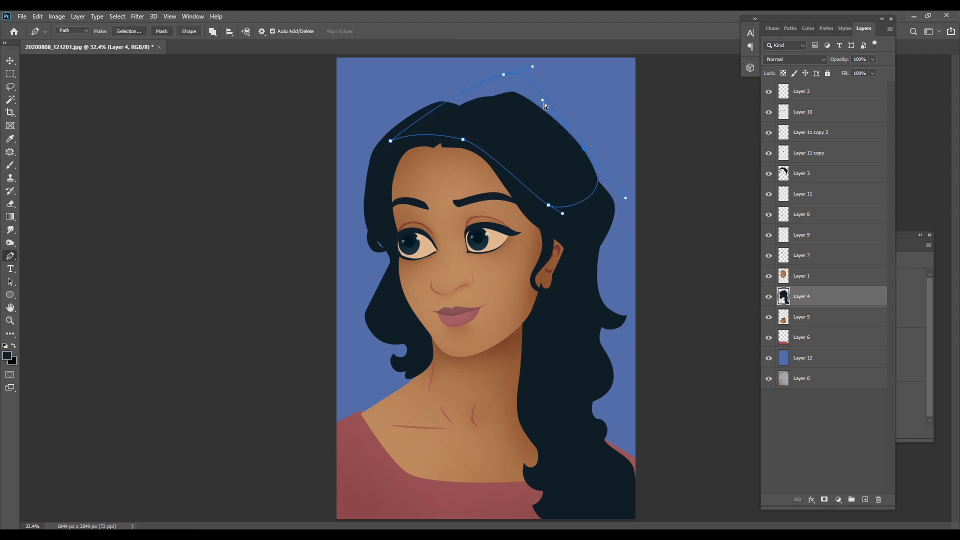
{"action": "key", "text": "ctrl+Return"}
{"action": "key", "text": "alt+BackSpace"}
{"action": "key", "text": "ctrl+d"}
Step: Trace a rounded hair bulge on the far side of the head and fill it on Layer 3 with the dark hair colour
{"action": "key", "text": "v"}
{"action": "left_click_drag", "start_coordinate": [399, 140], "coordinate": [367, 127]}
{"action": "key", "text": "ctrl+z"}
{"action": "key", "text": "p"}
{"action": "left_click", "coordinate": [431, 126]}
{"action": "left_click", "coordinate": [371, 233]}
{"action": "left_click_drag", "start_coordinate": [390, 187], "coordinate": [396, 174]}
{"action": "key", "text": "ctrl+Return"}
{"action": "key", "text": "alt+BackSpace"}
{"action": "key", "text": "ctrl+d"}
{"action": "key", "text": "v"}
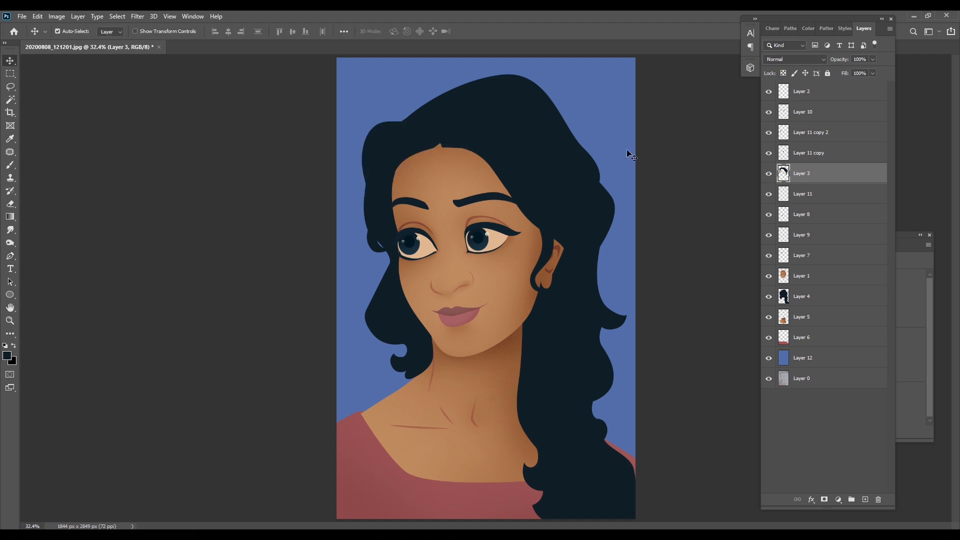
Step: Select the upper lip on Layer 8 and shift its colour towards red with Color Balance
{"action": "key", "text": "m"}
{"action": "scroll", "coordinate": [434, 192], "scroll_direction": "up", "scroll_amount": 3}
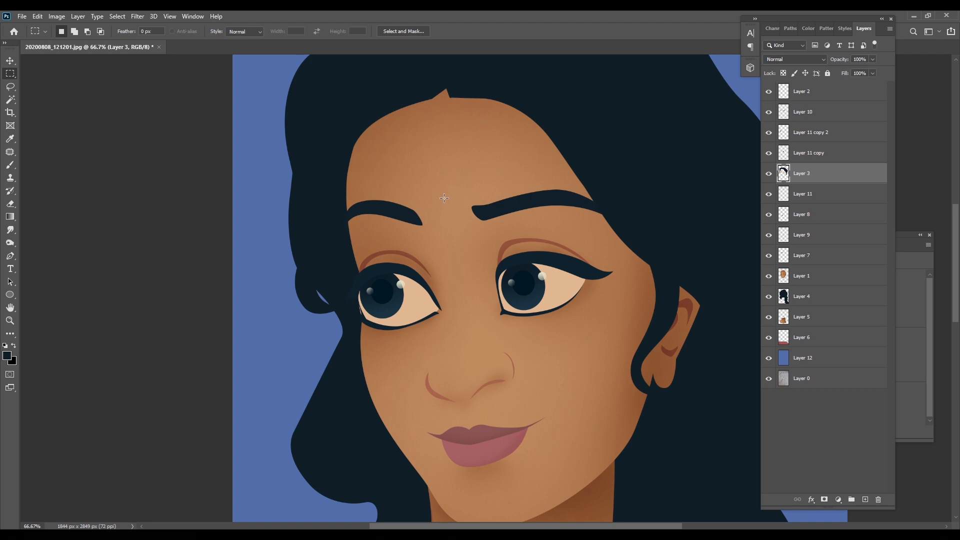
{"action": "key", "text": "v"}
{"action": "left_click", "coordinate": [484, 440]}
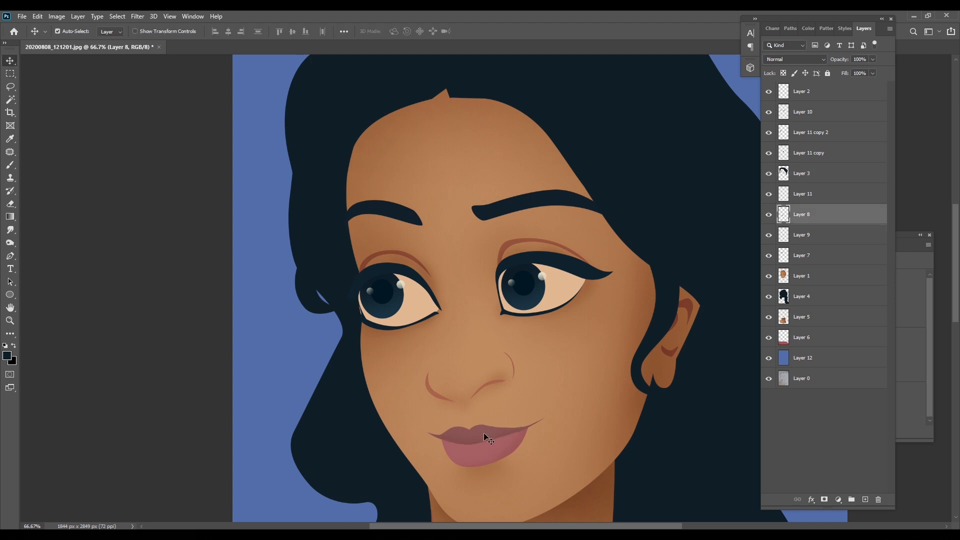
{"action": "key", "text": "ctrl+b"}
{"action": "key", "text": "Escape"}
Step: Shift the lower lip's midtones on Layer 9 to +44 red with Color Balance
{"action": "left_click", "coordinate": [497, 452]}
{"action": "key", "text": "ctrl+b"}
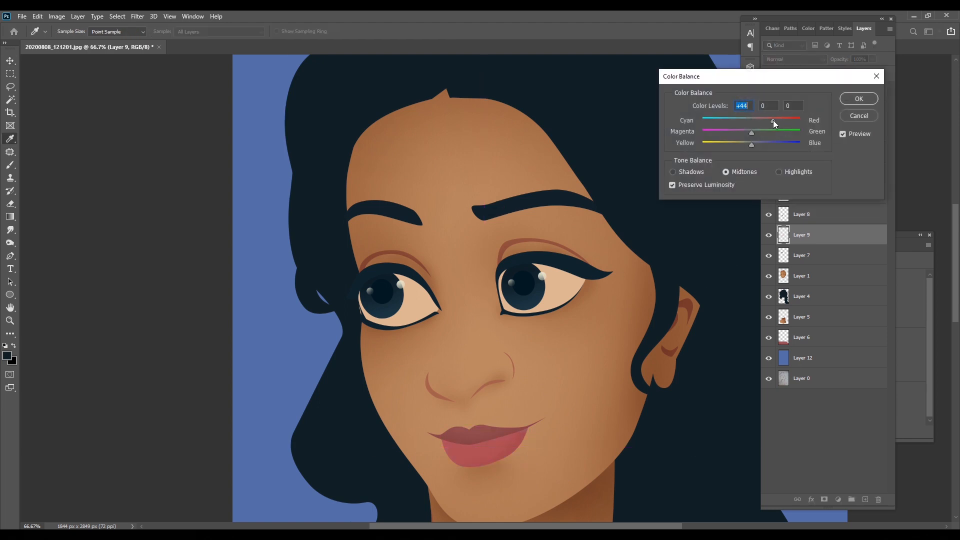
{"action": "key", "text": "Escape"}
Step: Trace a zigzag highlight on the lower lip and a thin strip on the upper lip, and convert the paths to a selection
{"action": "left_click_drag", "start_coordinate": [627, 308], "coordinate": [628, 271]}
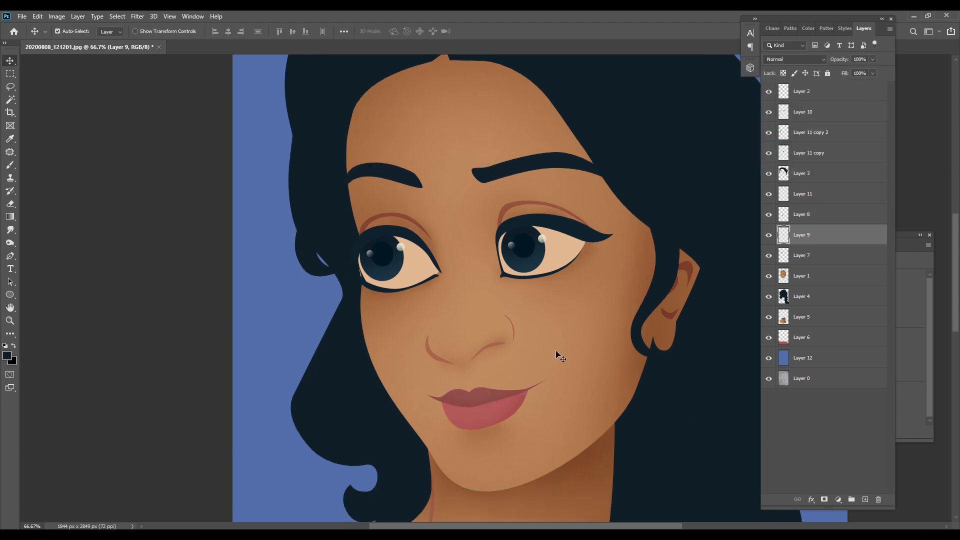
{"action": "key", "text": "z"}
{"action": "left_click", "coordinate": [475, 432]}
{"action": "left_click", "coordinate": [475, 431]}
{"action": "key", "text": "p"}
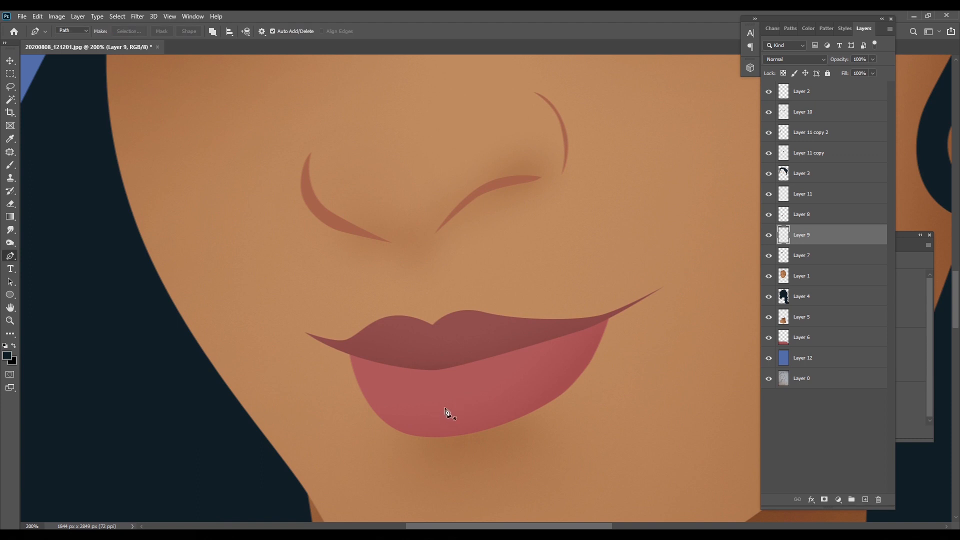
{"action": "left_click", "coordinate": [438, 401]}
{"action": "key", "text": "ctrl+Return"}
Step: Lighten the upper lip's highlight strip on Layer 8 with the Dodge tool at size 40, midtones, 50% exposure
{"action": "left_click", "coordinate": [13, 243]}
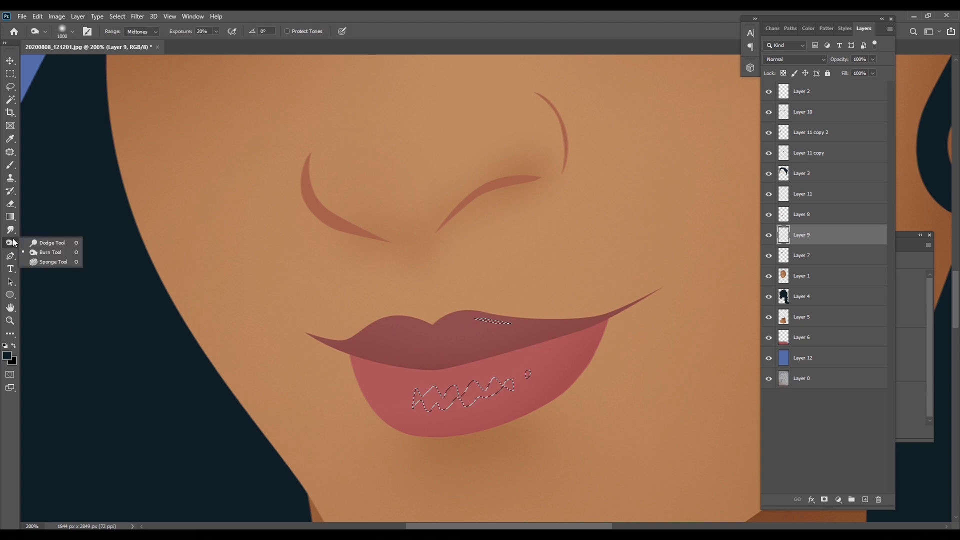
{"action": "left_click", "coordinate": [47, 243]}
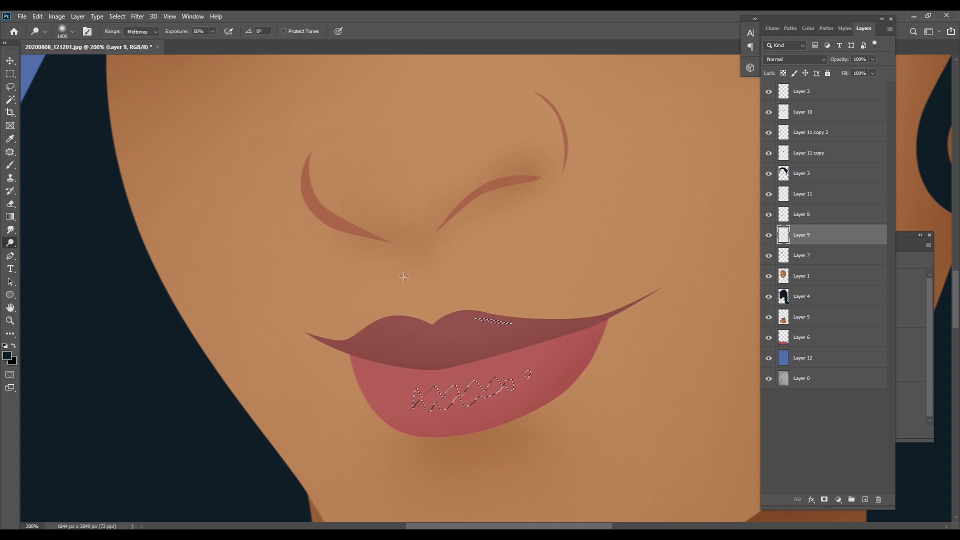
{"action": "right_click", "coordinate": [445, 339], "text": "ctrl"}
{"action": "left_click", "coordinate": [456, 343]}
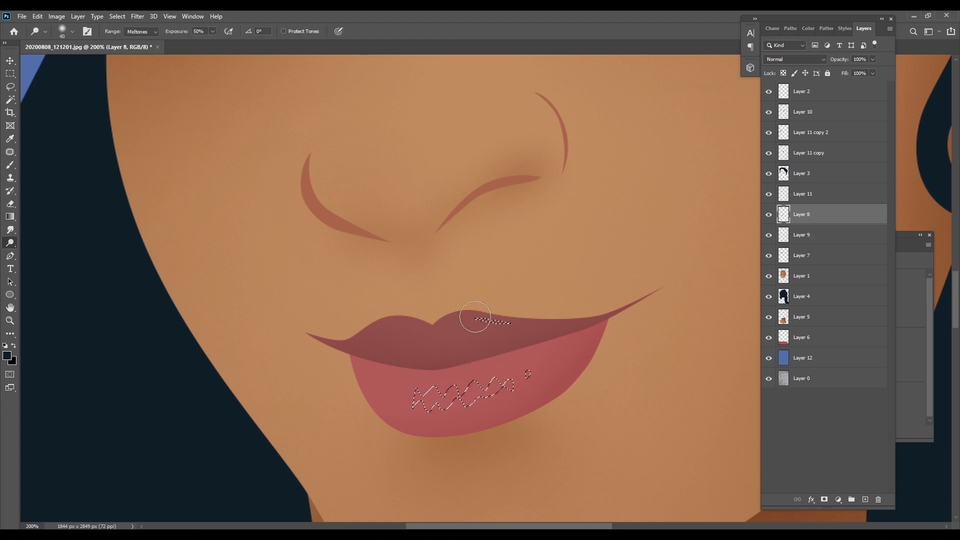
Step: Select Layer 9 and lighten the lower lip's zigzag highlight with the Dodge tool at brush size 50
{"action": "key", "text": "v"}
{"action": "right_click", "coordinate": [566, 349]}
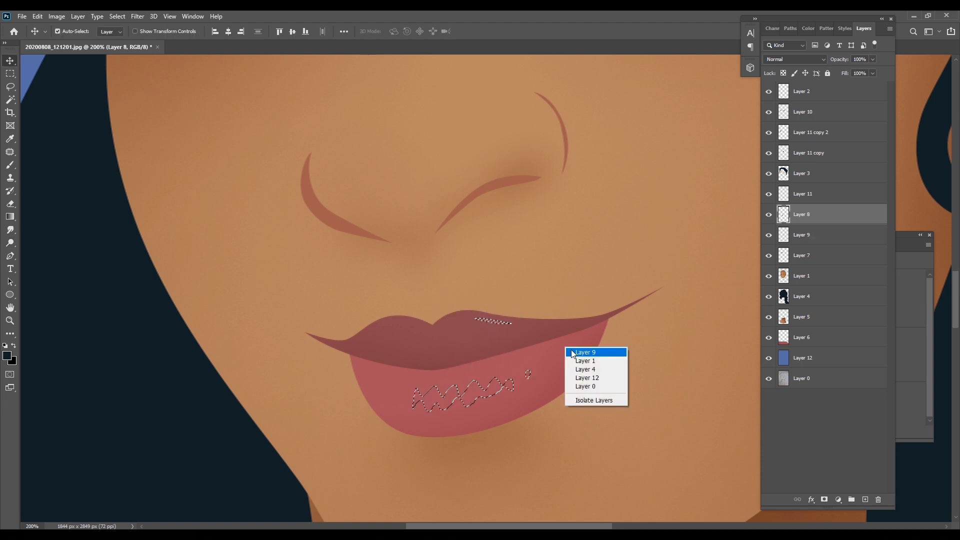
{"action": "left_click", "coordinate": [573, 353]}
{"action": "key", "text": "o"}
{"action": "left_click_drag", "start_coordinate": [500, 385], "coordinate": [415, 394]}
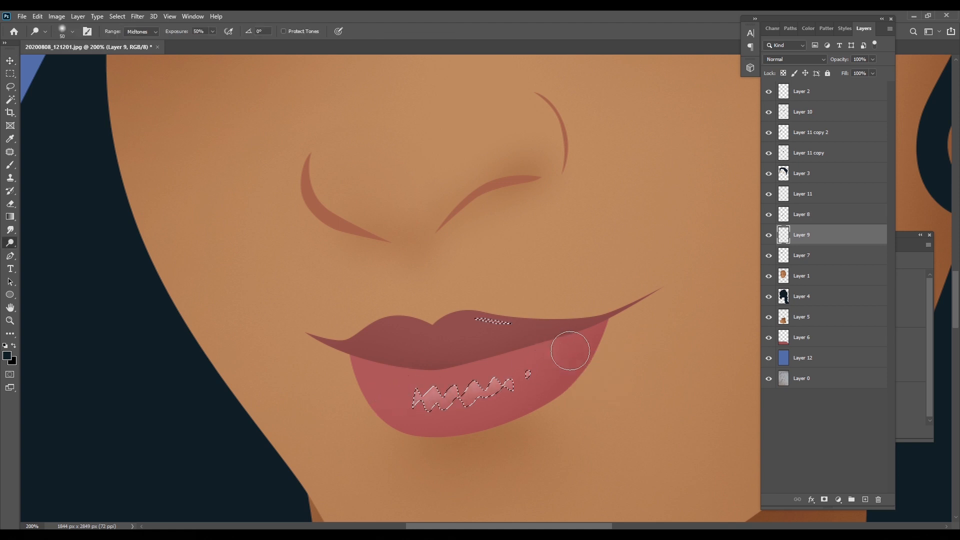
{"action": "key", "text": "v"}
Step: Select the blue background layer and darken its outer edges with the Burn tool at size 1700, midtones, 20% exposure
{"action": "key", "text": "ctrl+0"}
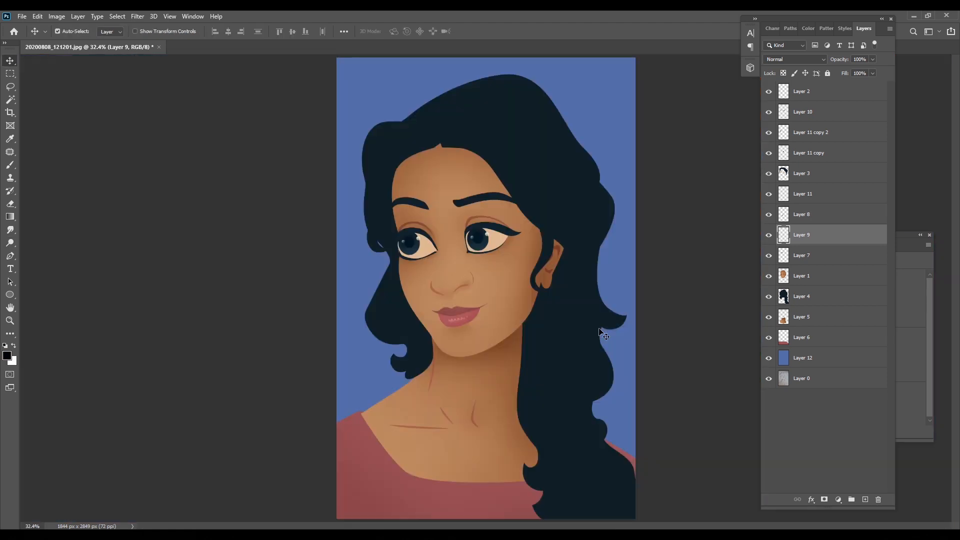
{"action": "key", "text": "ctrl+minus"}
{"action": "left_click", "coordinate": [598, 331]}
{"action": "key", "text": "o"}
{"action": "left_click_drag", "start_coordinate": [362, 88], "coordinate": [328, 358]}
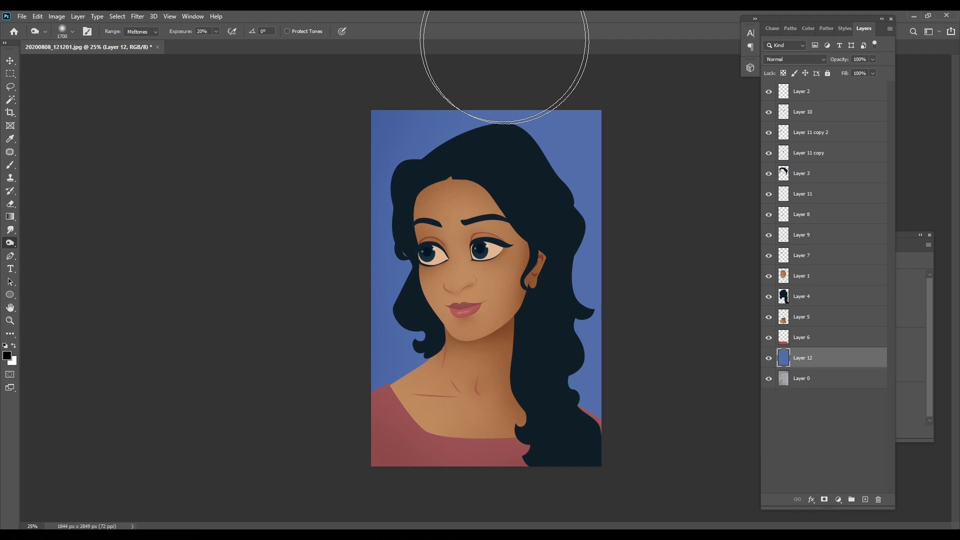
{"action": "left_click_drag", "start_coordinate": [504, 40], "coordinate": [568, 460]}
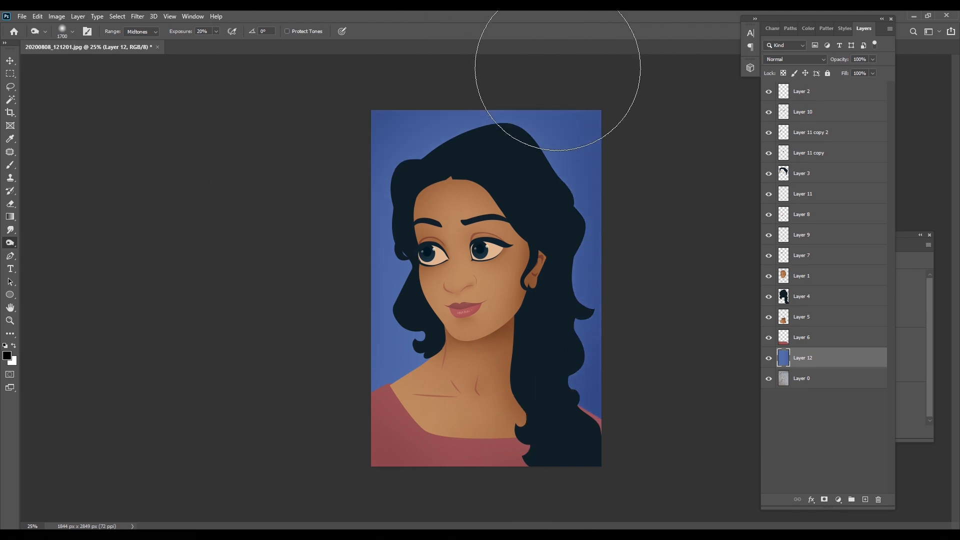
{"action": "left_click_drag", "start_coordinate": [368, 413], "coordinate": [345, 300]}
{"action": "key", "text": "v"}
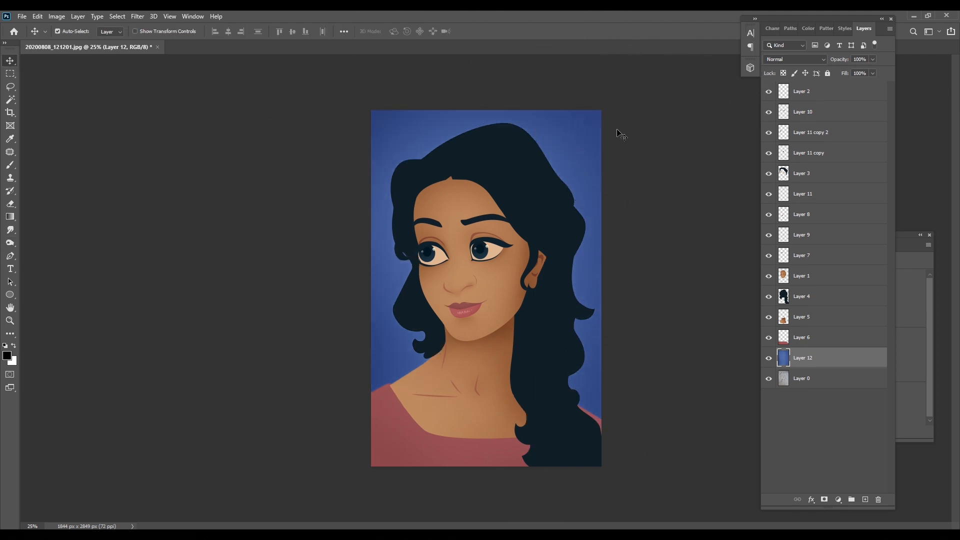
Step: Adjust the background's midtone Color Balance to -20 cyan–red and +42 yellow–blue
{"action": "key", "text": "ctrl+b"}
{"action": "left_click_drag", "start_coordinate": [737, 121], "coordinate": [742, 121]}
{"action": "left_click_drag", "start_coordinate": [751, 144], "coordinate": [772, 148]}
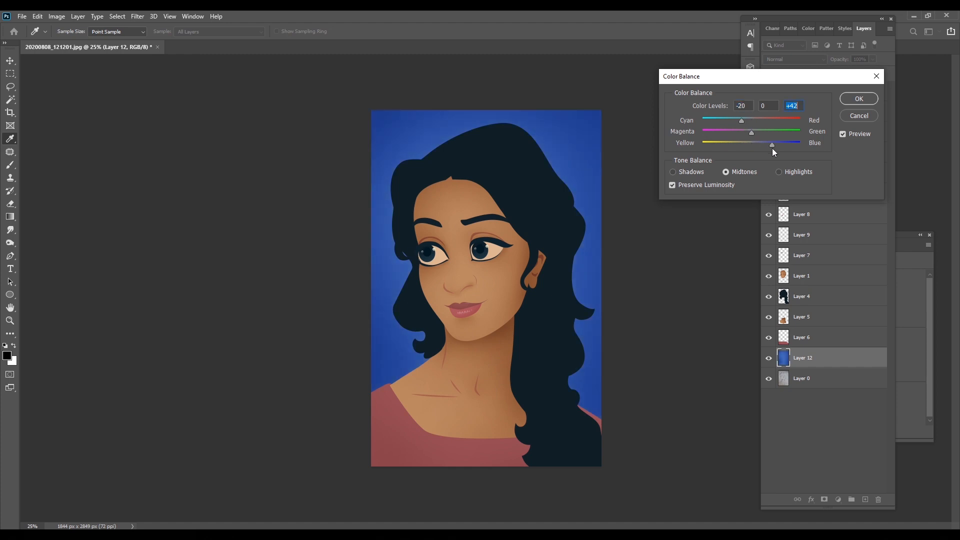